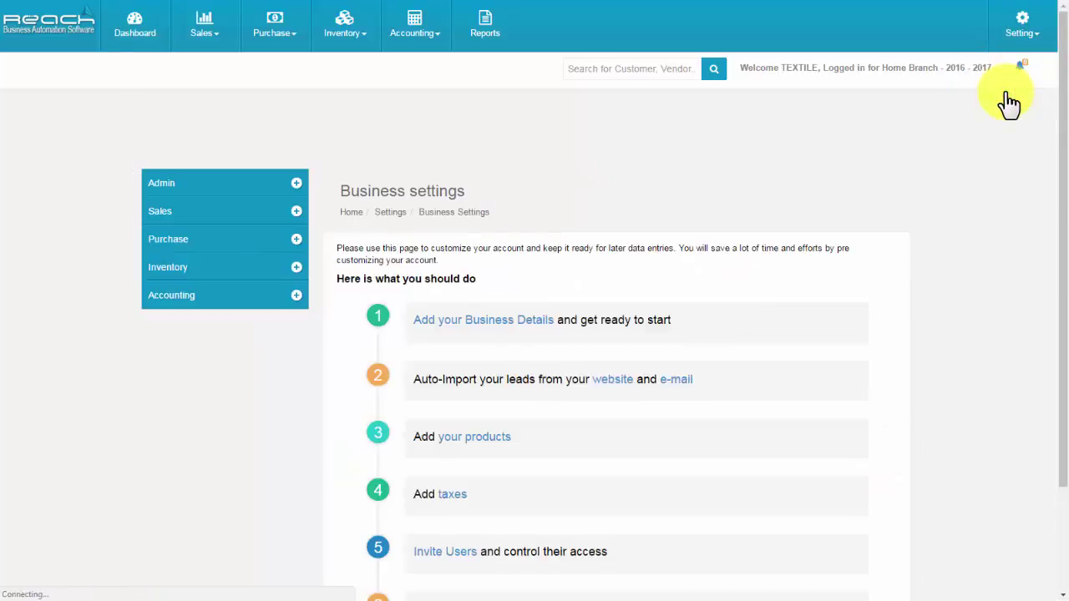
Add a product category named 'Chudi material' in Inventory Product Settings.
{"action": "left_click", "coordinate": [223, 276]}
{"action": "left_click", "coordinate": [205, 316]}
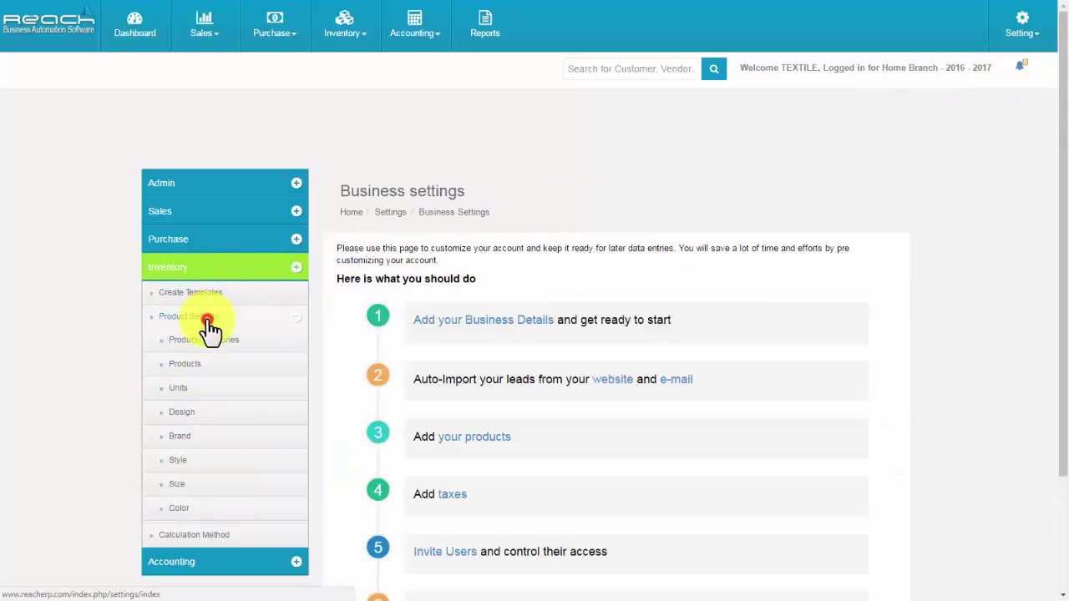
{"action": "left_click", "coordinate": [207, 349]}
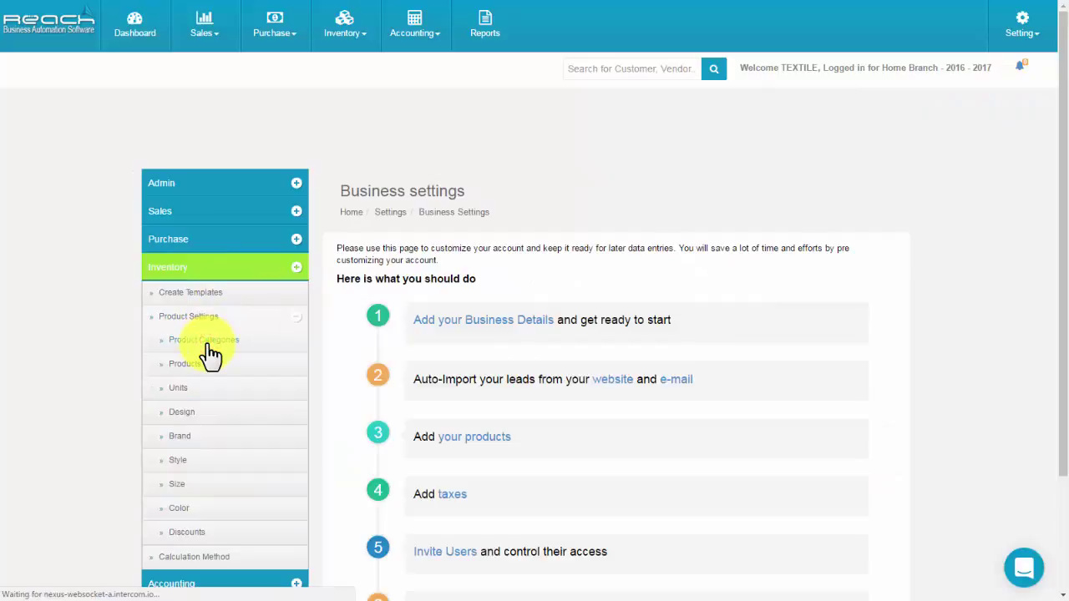
{"action": "left_click", "coordinate": [876, 206]}
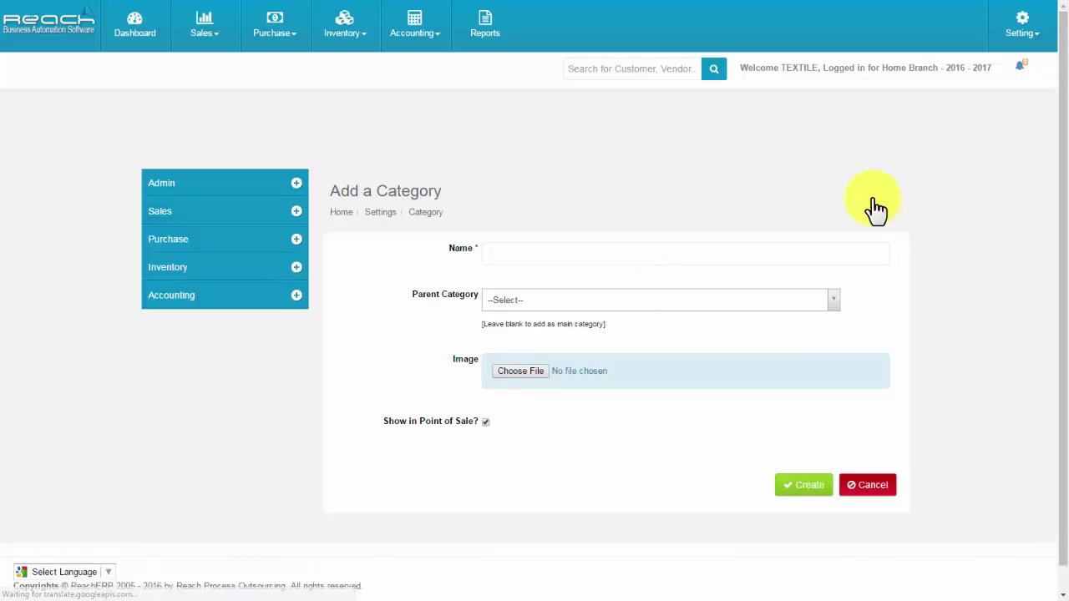
{"action": "left_click", "coordinate": [656, 260]}
{"action": "type", "text": "Chudi material"}
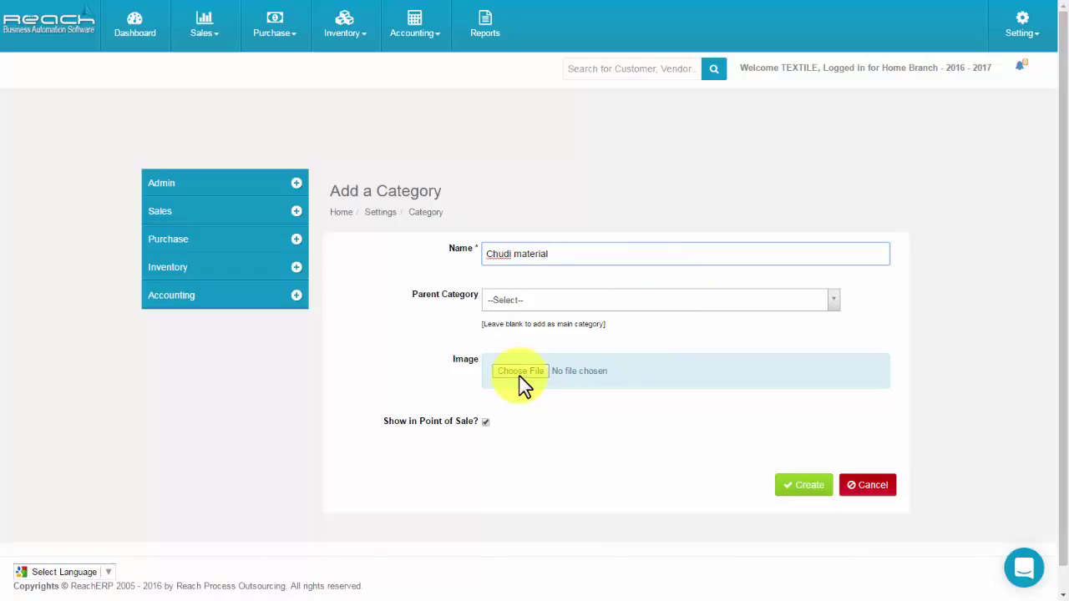
{"action": "left_click", "coordinate": [785, 487]}
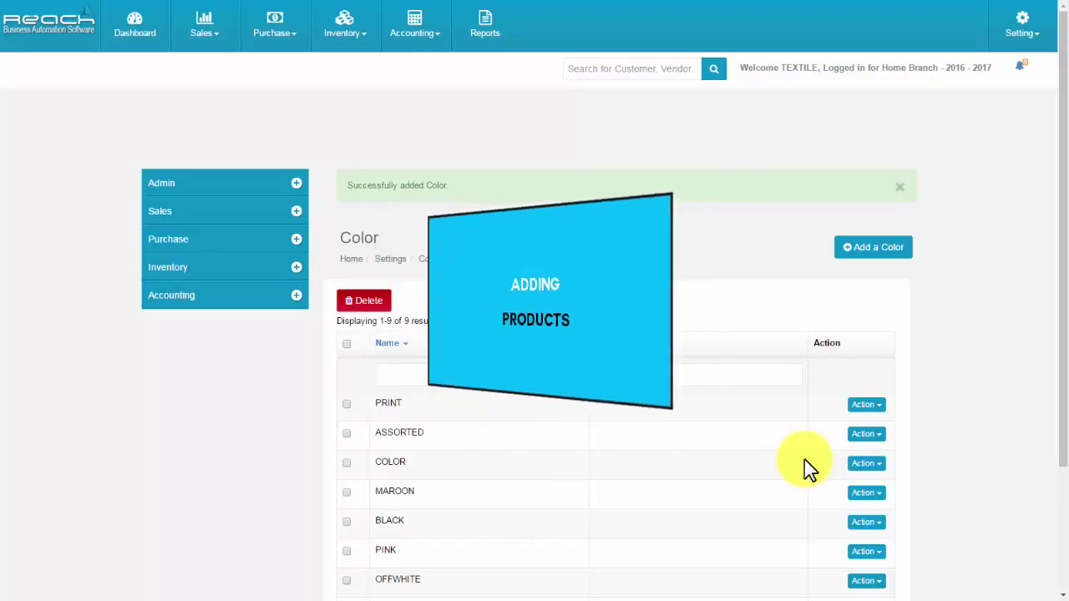
Start a new product with sub name Kurtha from the Products list.
{"action": "left_click", "coordinate": [266, 276]}
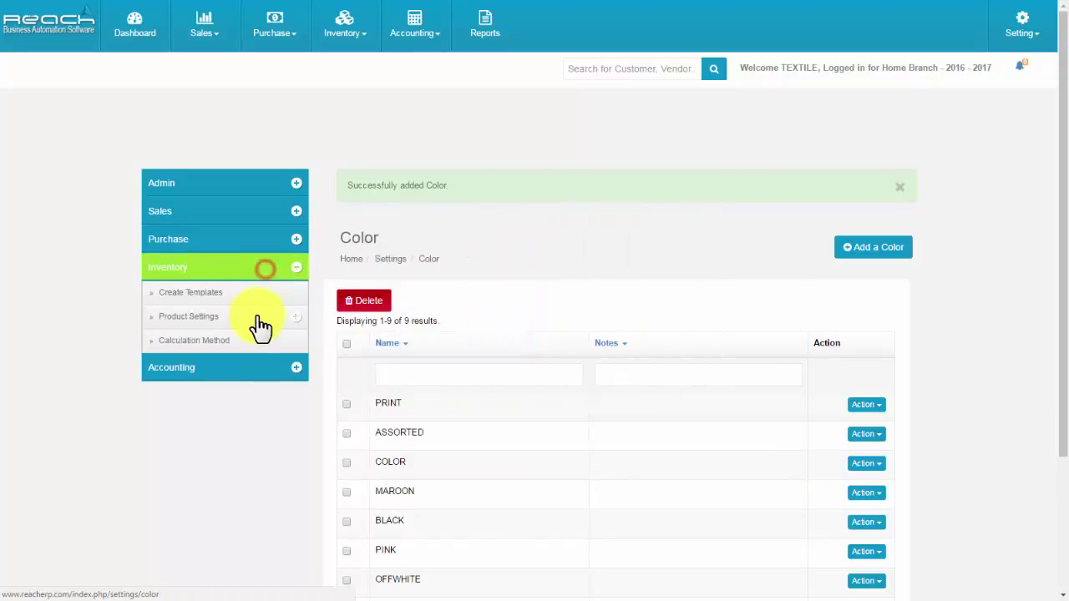
{"action": "left_click", "coordinate": [260, 317]}
{"action": "left_click", "coordinate": [203, 365]}
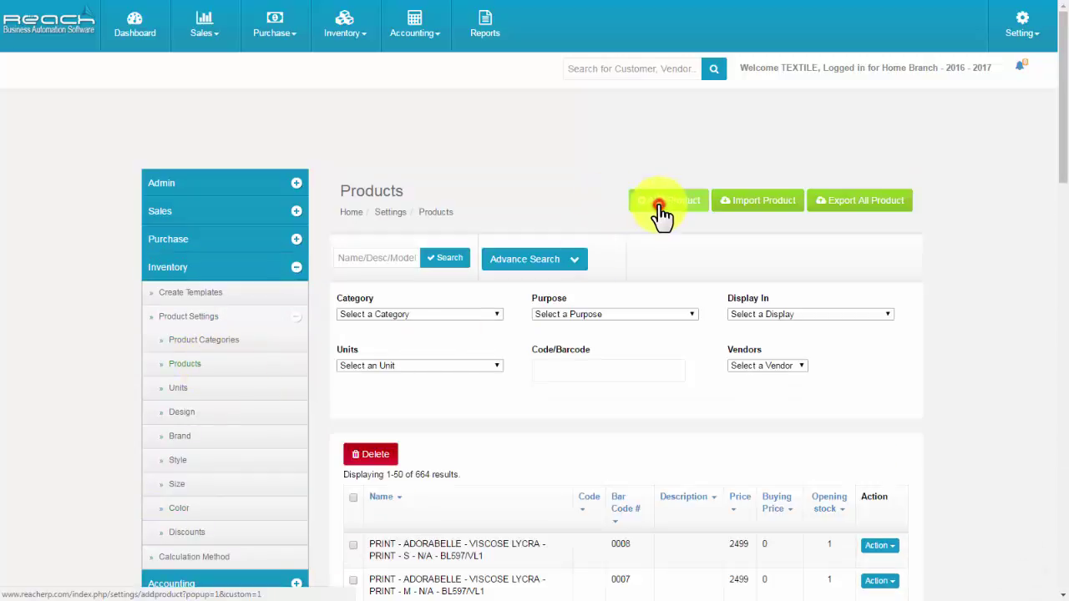
{"action": "left_click", "coordinate": [661, 206]}
{"action": "left_click", "coordinate": [393, 134]}
{"action": "type", "text": "Kurtha"}
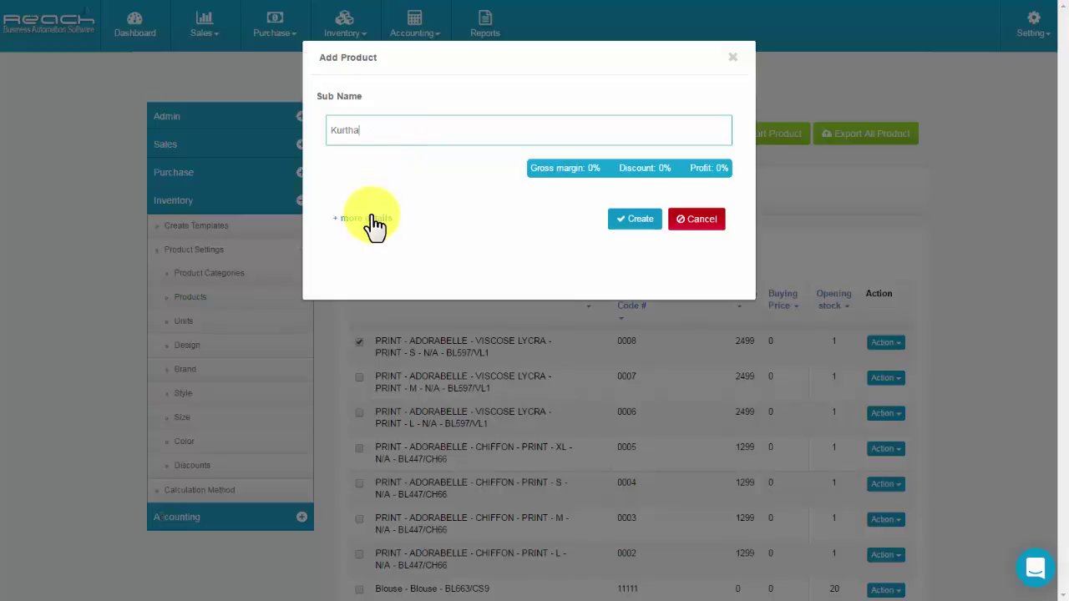
Set the Kurtha re-order level to 15 and its unit to PCS.
{"action": "left_click", "coordinate": [369, 219]}
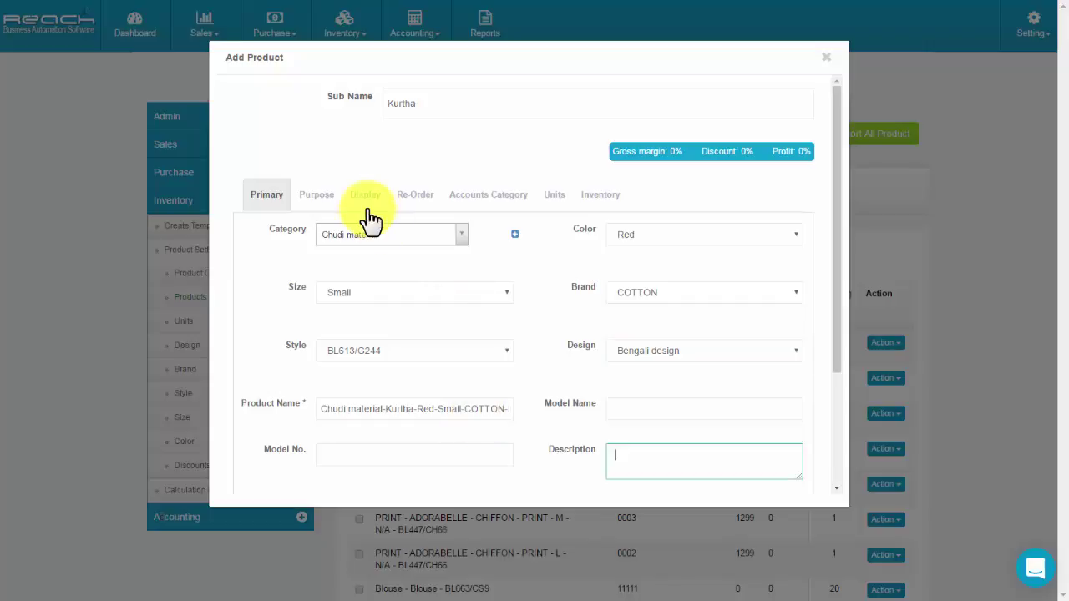
{"action": "left_click", "coordinate": [311, 204]}
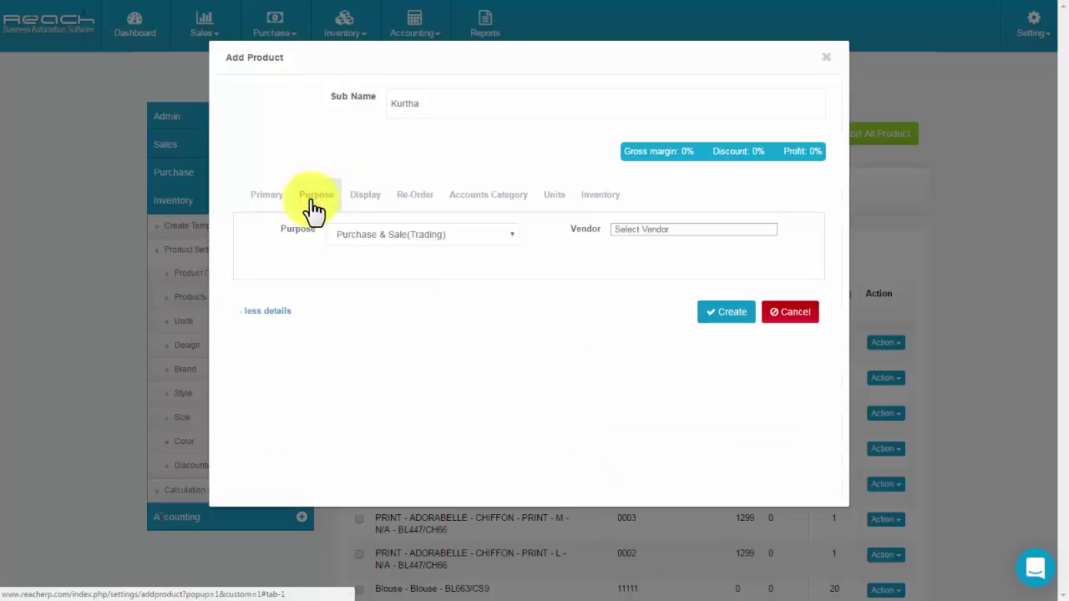
{"action": "left_click", "coordinate": [368, 205]}
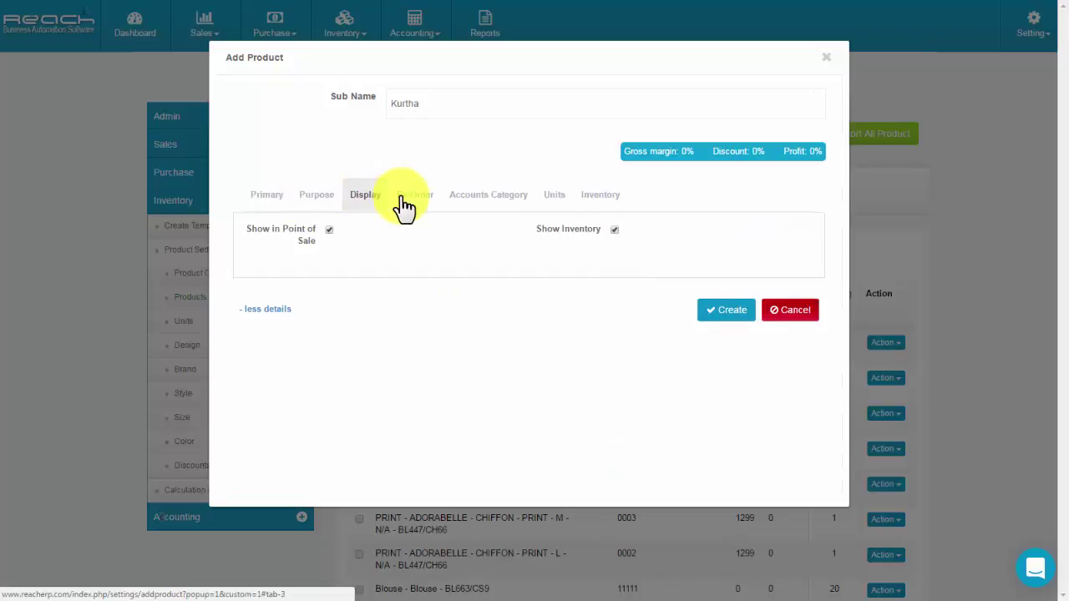
{"action": "left_click", "coordinate": [404, 205]}
{"action": "left_click", "coordinate": [609, 242]}
{"action": "type", "text": "15"}
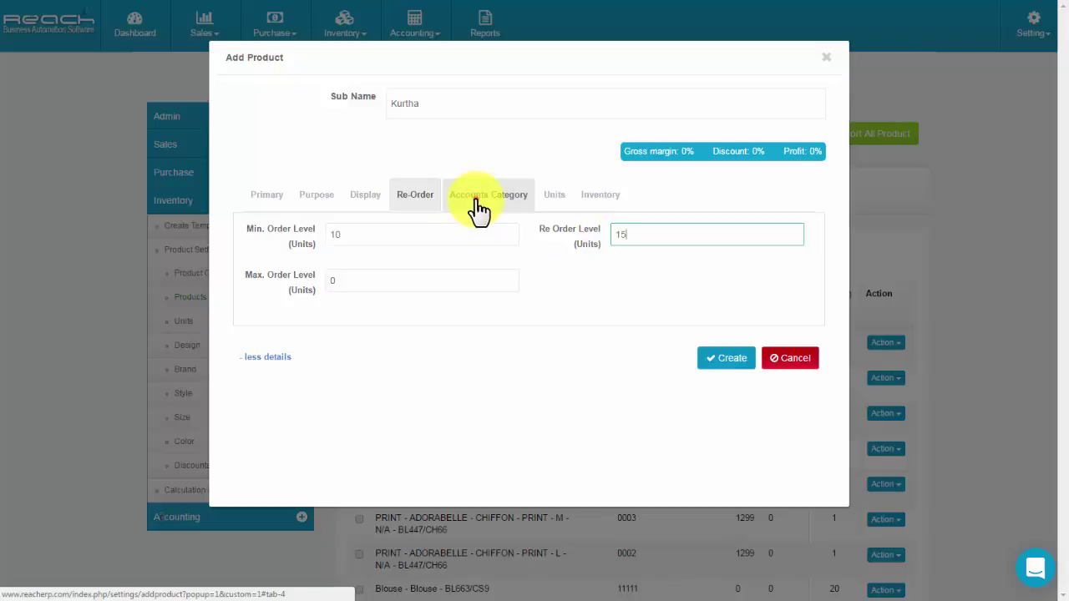
{"action": "left_click", "coordinate": [478, 205]}
{"action": "scroll", "coordinate": [696, 455], "scroll_direction": "down", "scroll_amount": 1}
{"action": "left_click", "coordinate": [559, 189]}
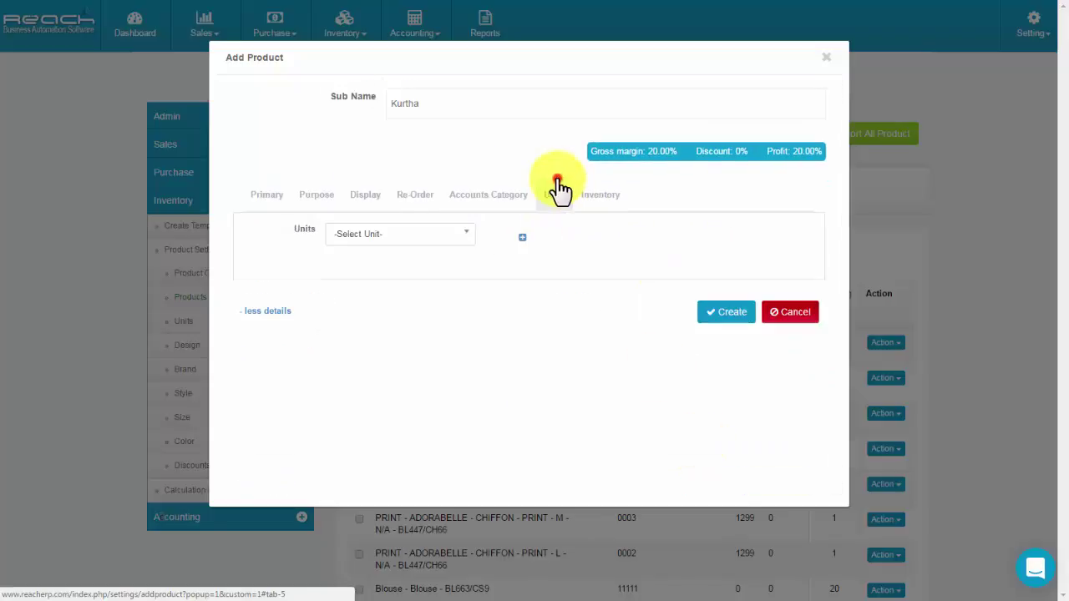
{"action": "left_click", "coordinate": [410, 229]}
{"action": "left_click", "coordinate": [392, 251]}
{"action": "left_click", "coordinate": [598, 205]}
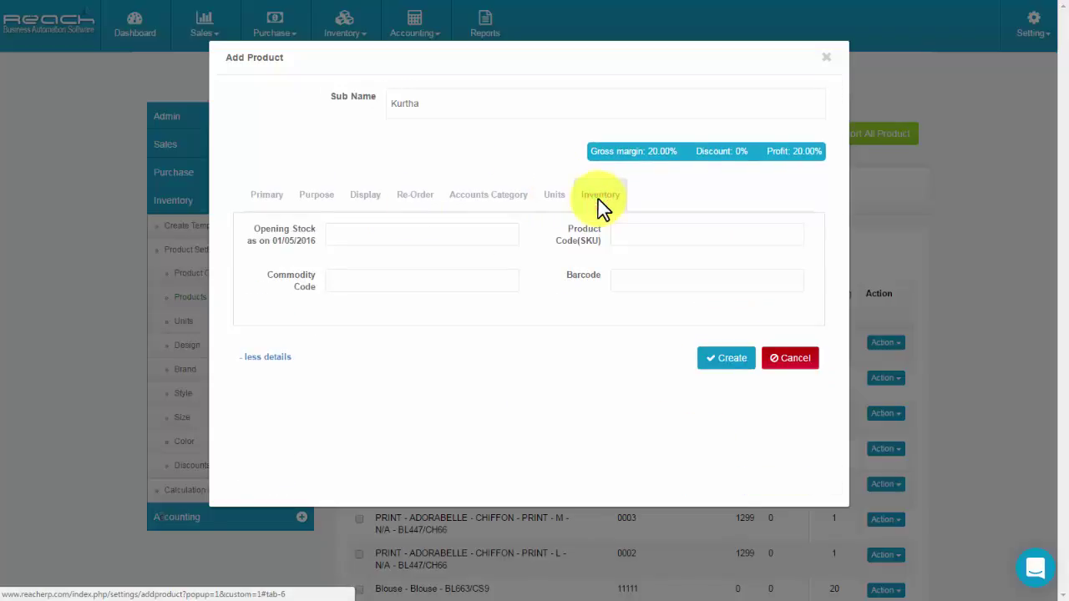
{"action": "left_click", "coordinate": [422, 235]}
{"action": "type", "text": "10"}
{"action": "left_click", "coordinate": [706, 281]}
{"action": "type", "text": "1456789512"}
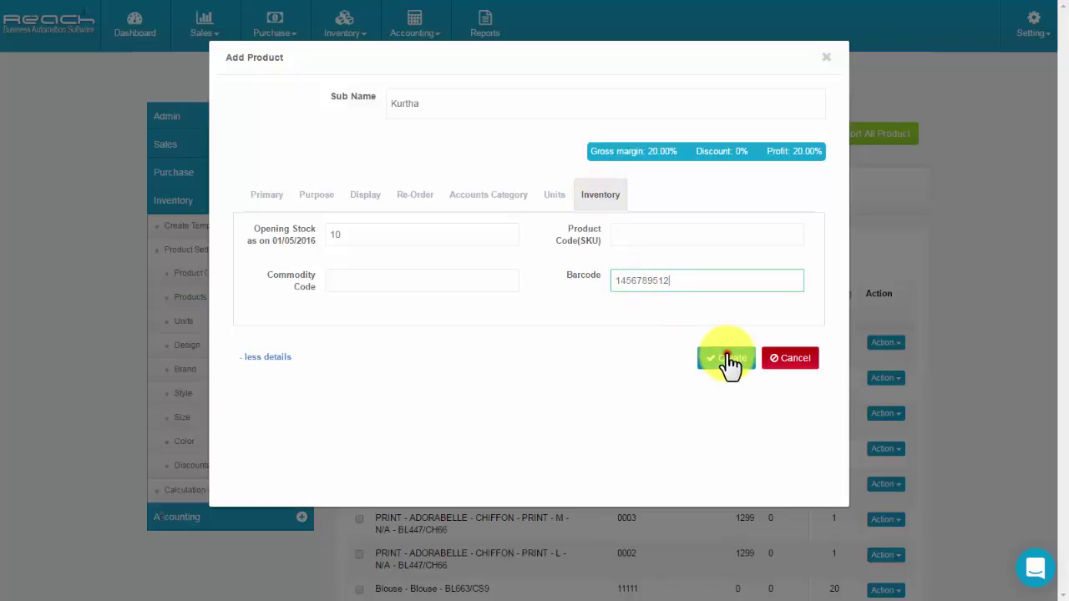
{"action": "left_click", "coordinate": [727, 361]}
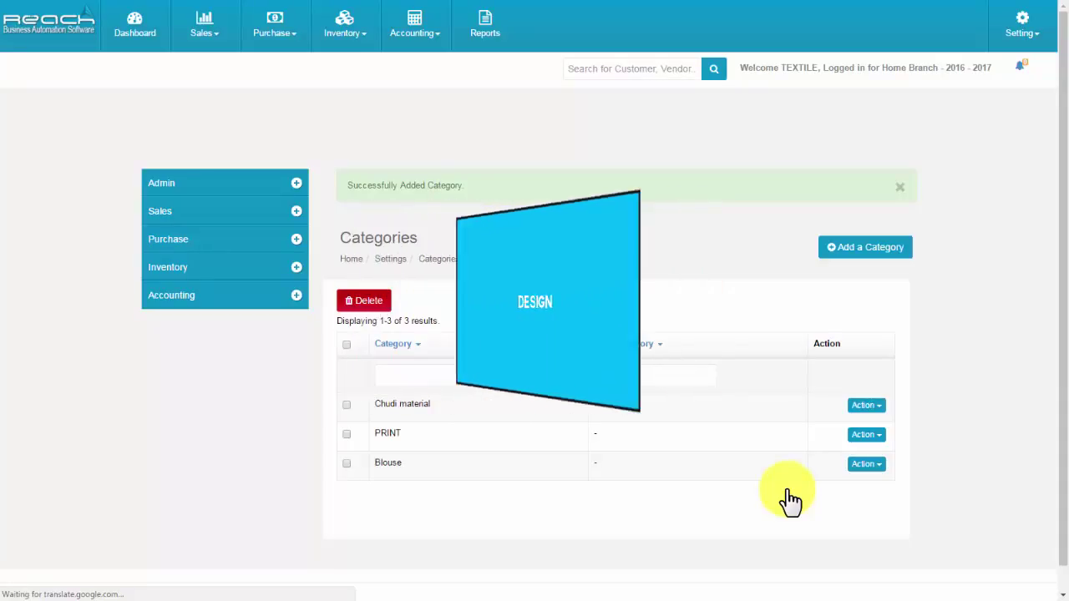
Create a design named 'Bengali design' in the Design list.
{"action": "left_click", "coordinate": [249, 269]}
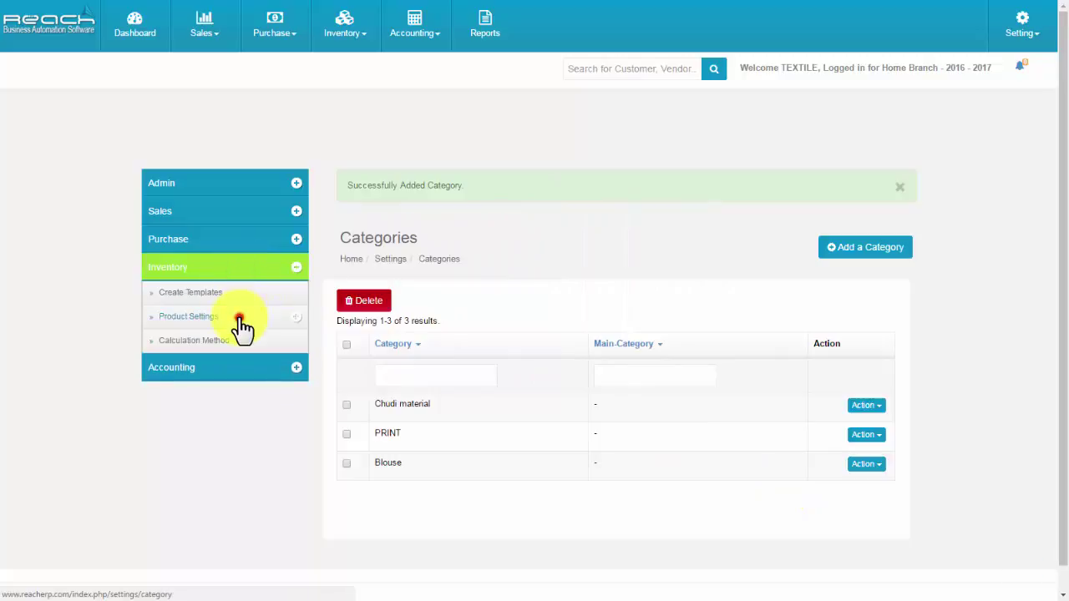
{"action": "left_click", "coordinate": [239, 320]}
{"action": "left_click", "coordinate": [222, 418]}
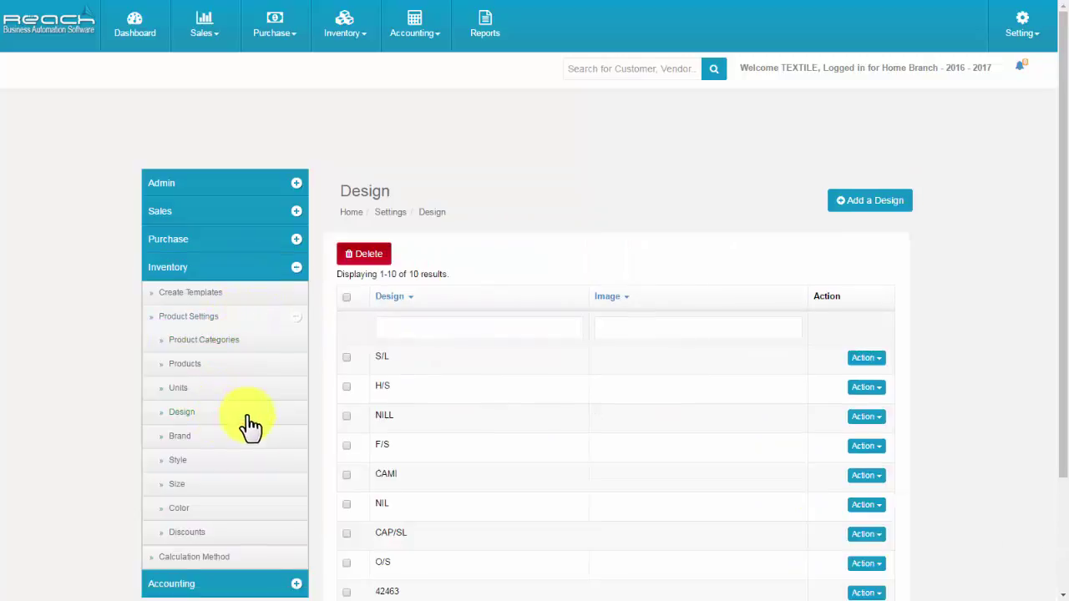
{"action": "left_click", "coordinate": [882, 214]}
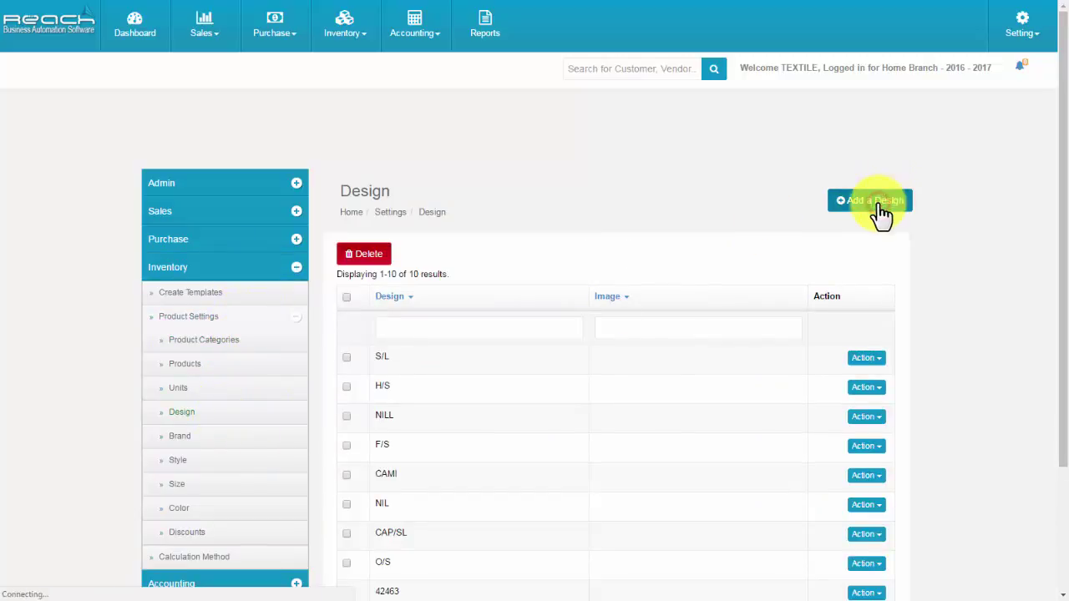
{"action": "left_click", "coordinate": [543, 255]}
{"action": "type", "text": "Bengali design"}
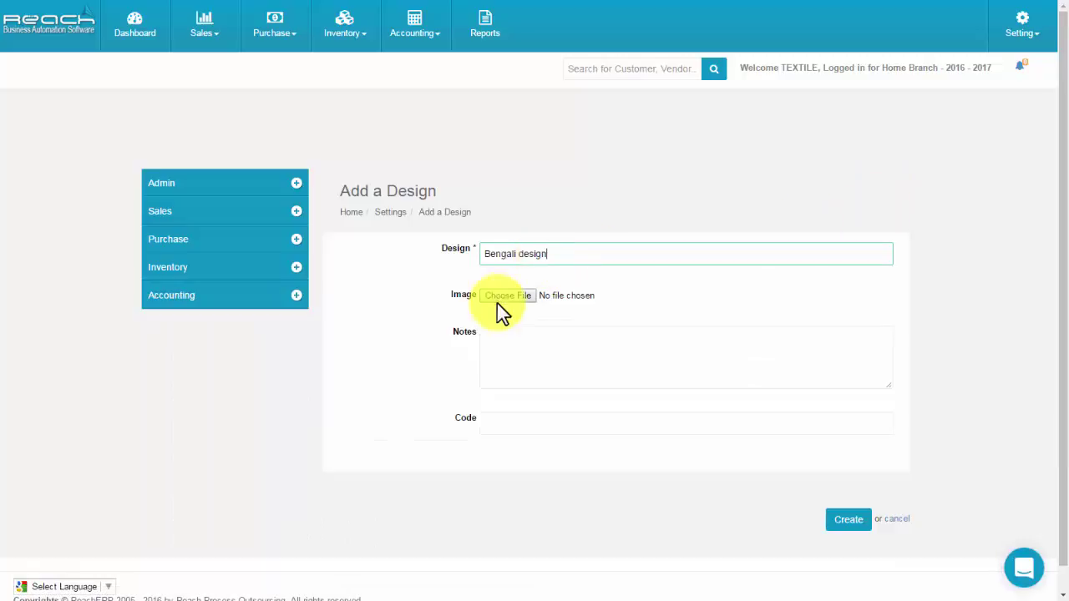
{"action": "left_click", "coordinate": [847, 521]}
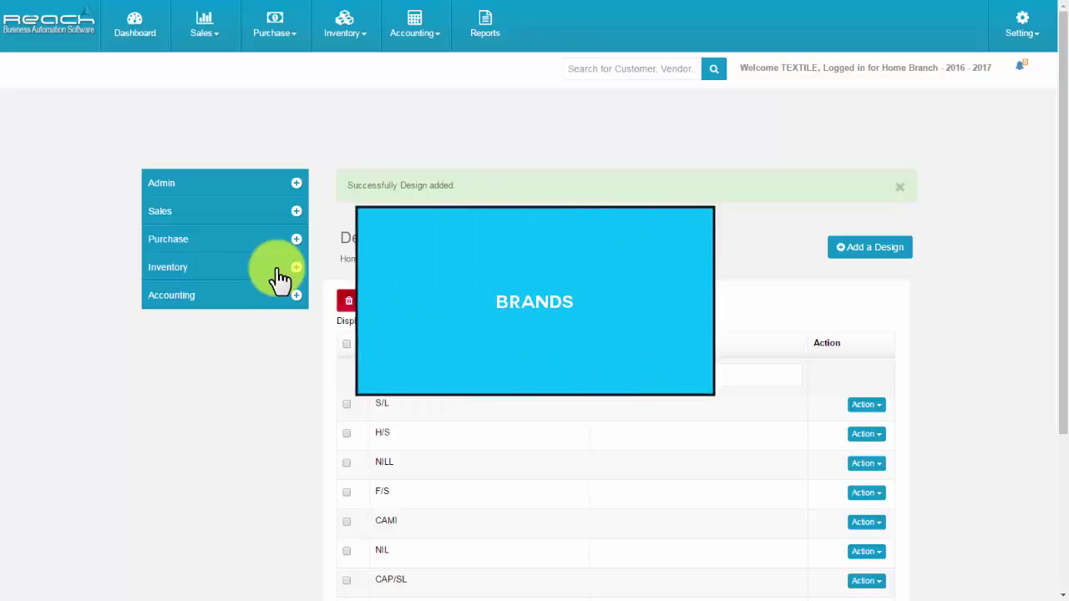
Add a brand named 'Ganesh kur' in the Brand list.
{"action": "left_click", "coordinate": [280, 274]}
{"action": "left_click", "coordinate": [264, 321]}
{"action": "left_click", "coordinate": [189, 439]}
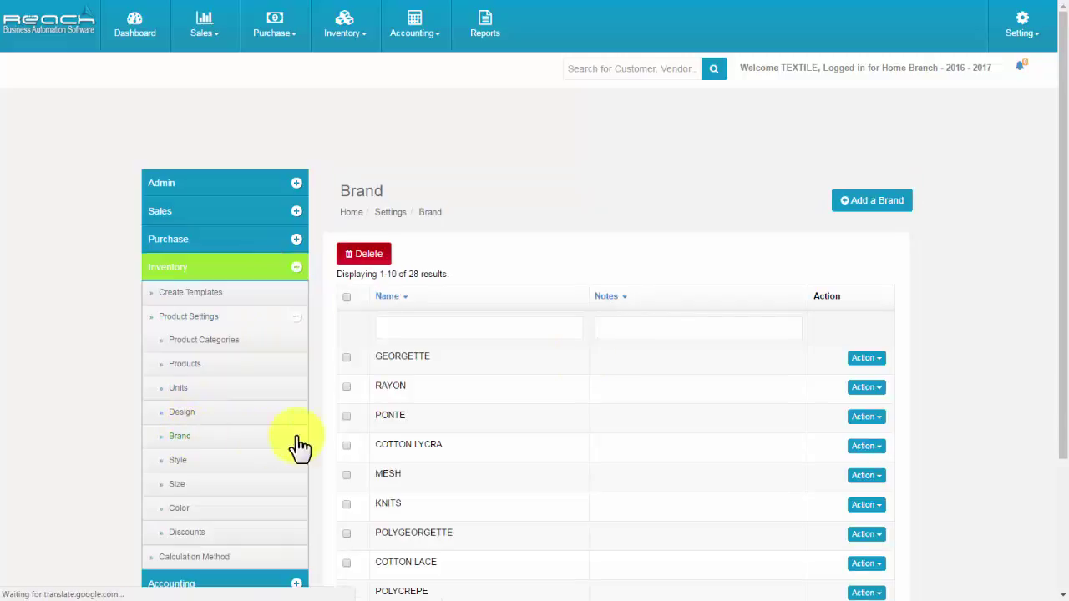
{"action": "left_click", "coordinate": [876, 209]}
{"action": "left_click", "coordinate": [543, 254]}
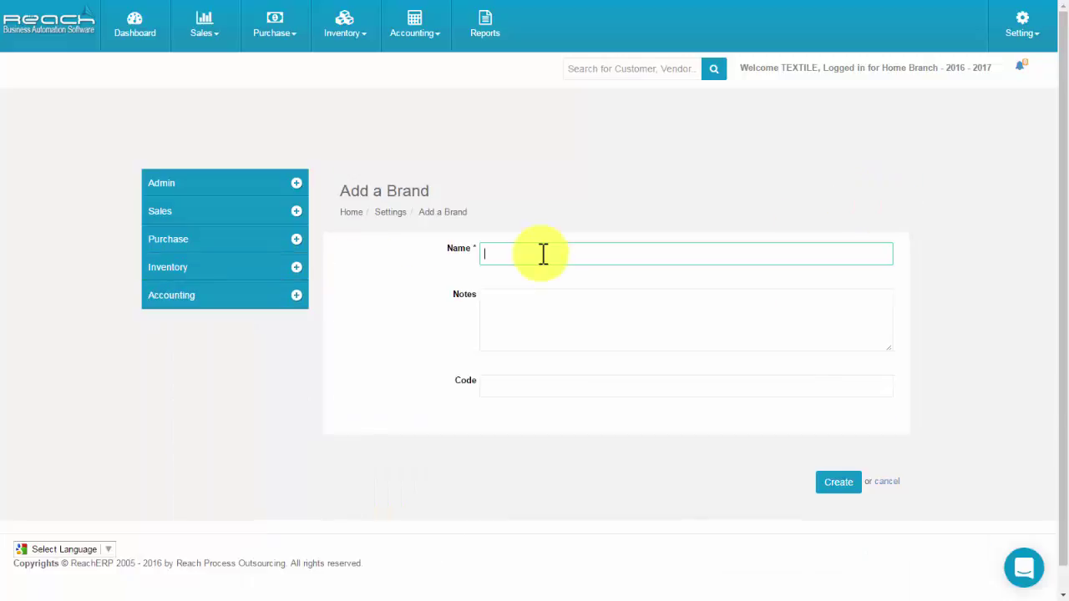
{"action": "type", "text": "Ganesh kur"}
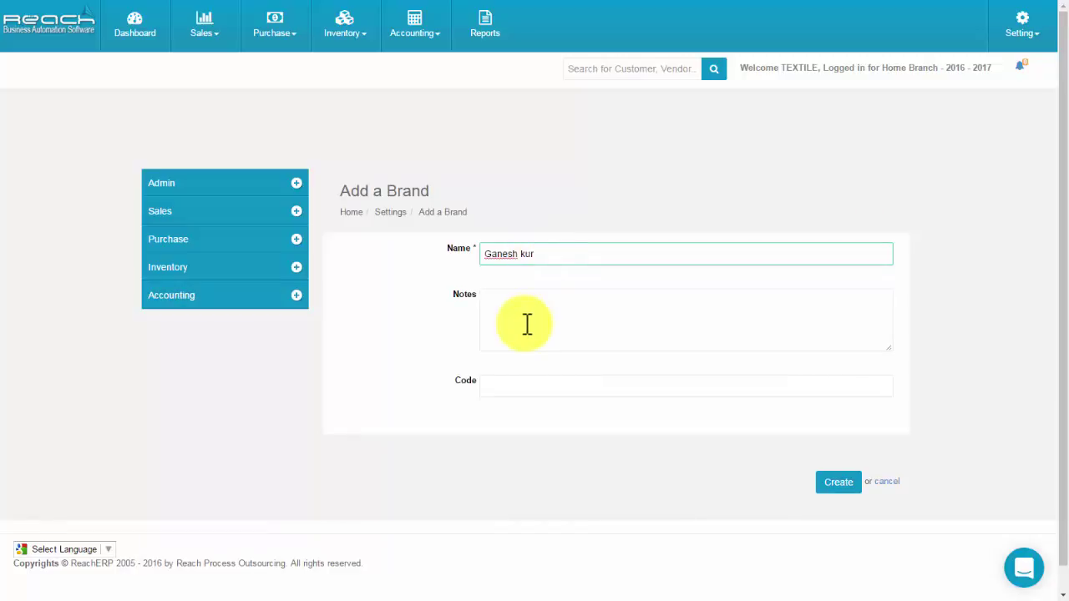
{"action": "left_click", "coordinate": [520, 322]}
{"action": "left_click", "coordinate": [526, 388]}
{"action": "left_click", "coordinate": [855, 493]}
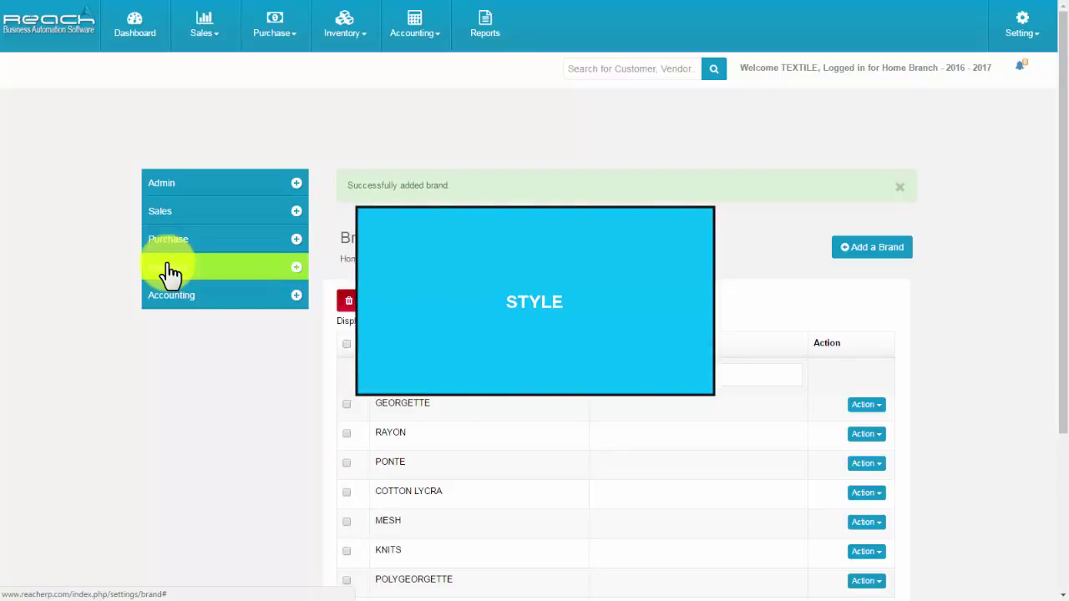
Create a new product style named 'Designer' in the Style list.
{"action": "left_click", "coordinate": [214, 276]}
{"action": "left_click", "coordinate": [222, 318]}
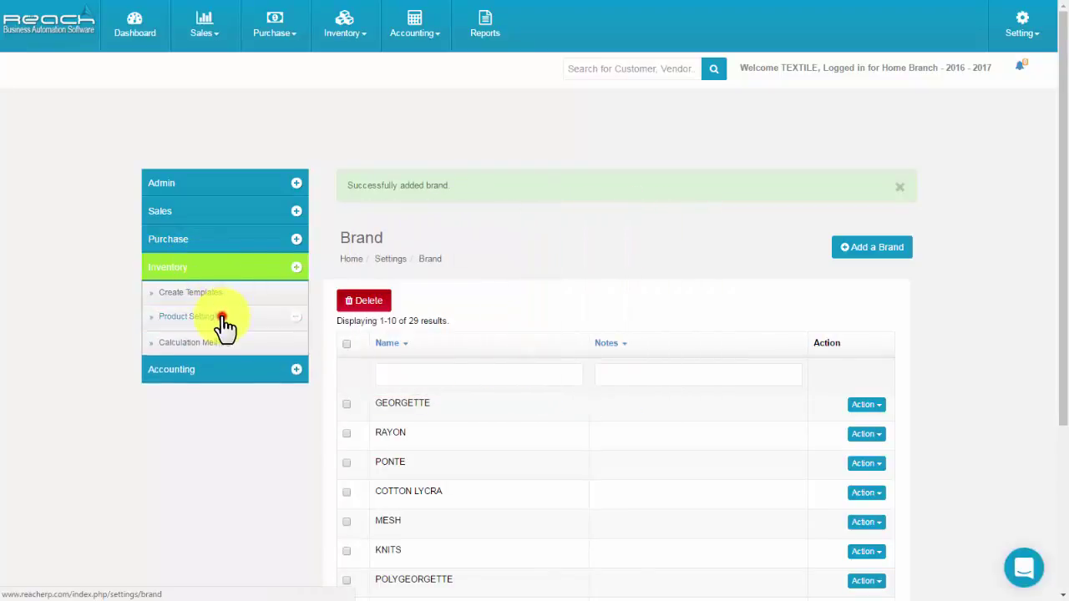
{"action": "left_click", "coordinate": [184, 461]}
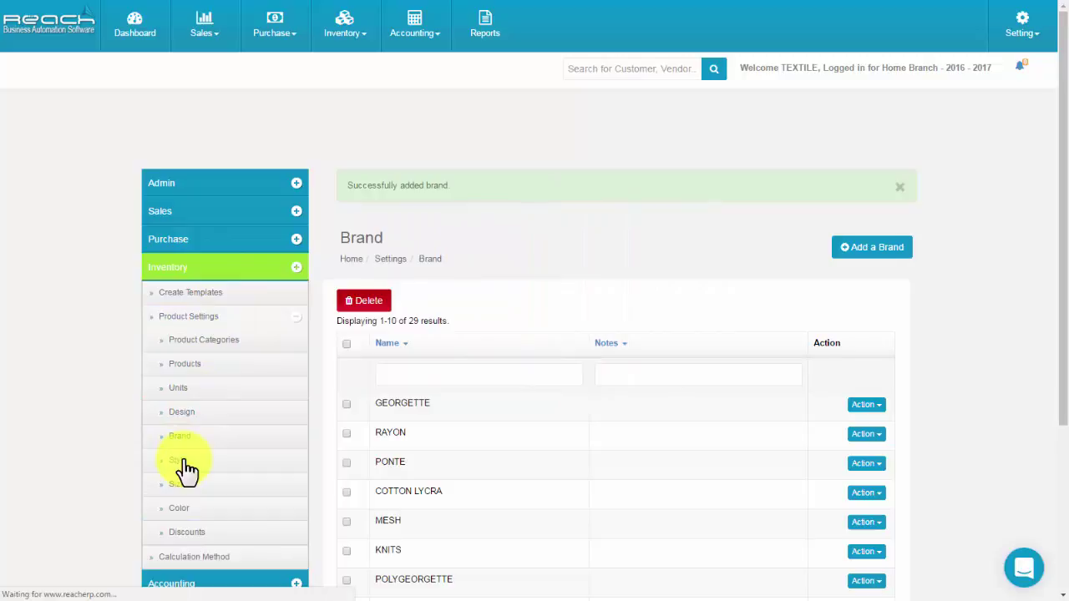
{"action": "left_click", "coordinate": [858, 205]}
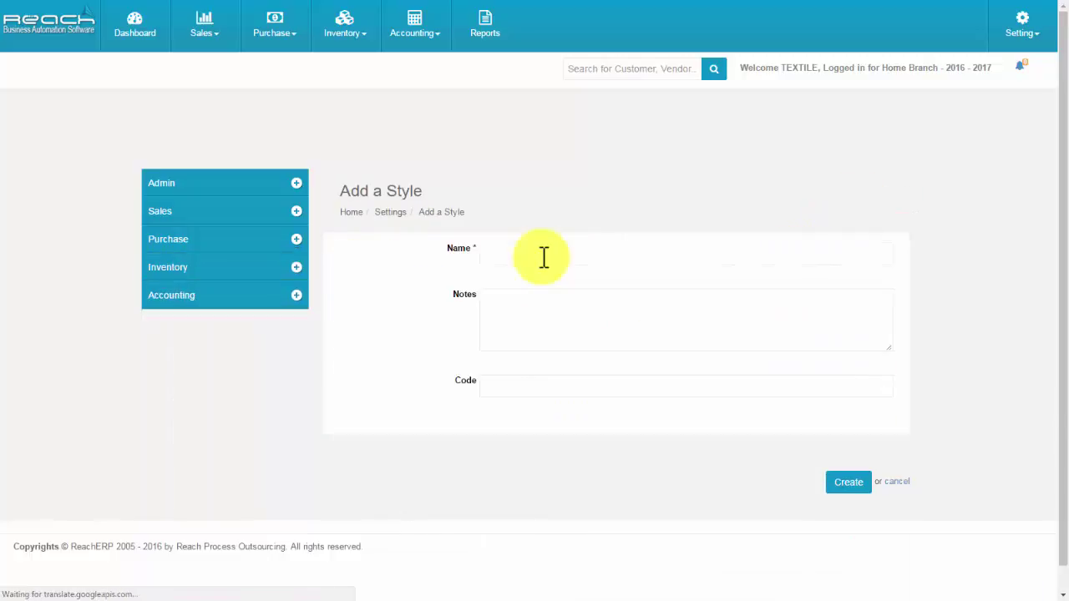
{"action": "left_click", "coordinate": [542, 255]}
{"action": "type", "text": "Designer"}
{"action": "left_click", "coordinate": [525, 304]}
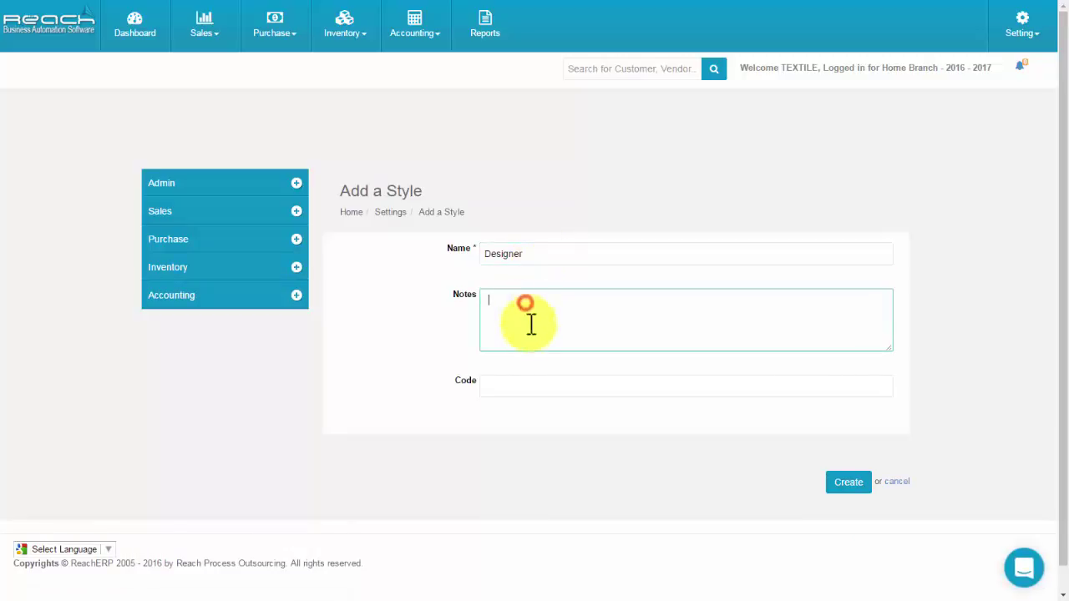
{"action": "left_click", "coordinate": [522, 386]}
{"action": "left_click", "coordinate": [844, 486]}
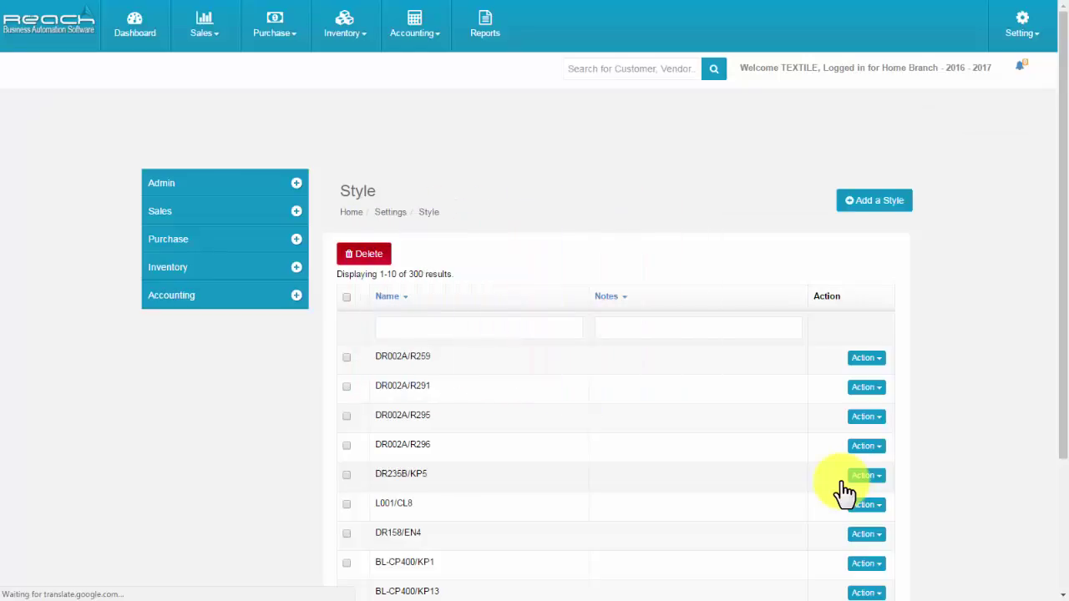
{"action": "left_click", "coordinate": [255, 268]}
Add a size named 'Small' in the Size list.
{"action": "left_click", "coordinate": [247, 322]}
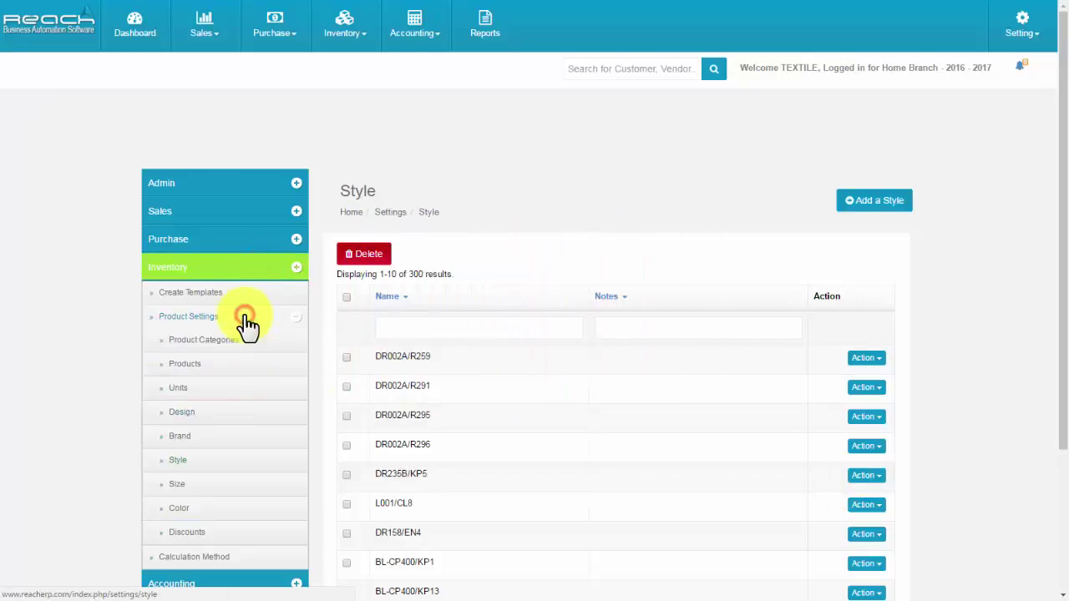
{"action": "left_click", "coordinate": [181, 486]}
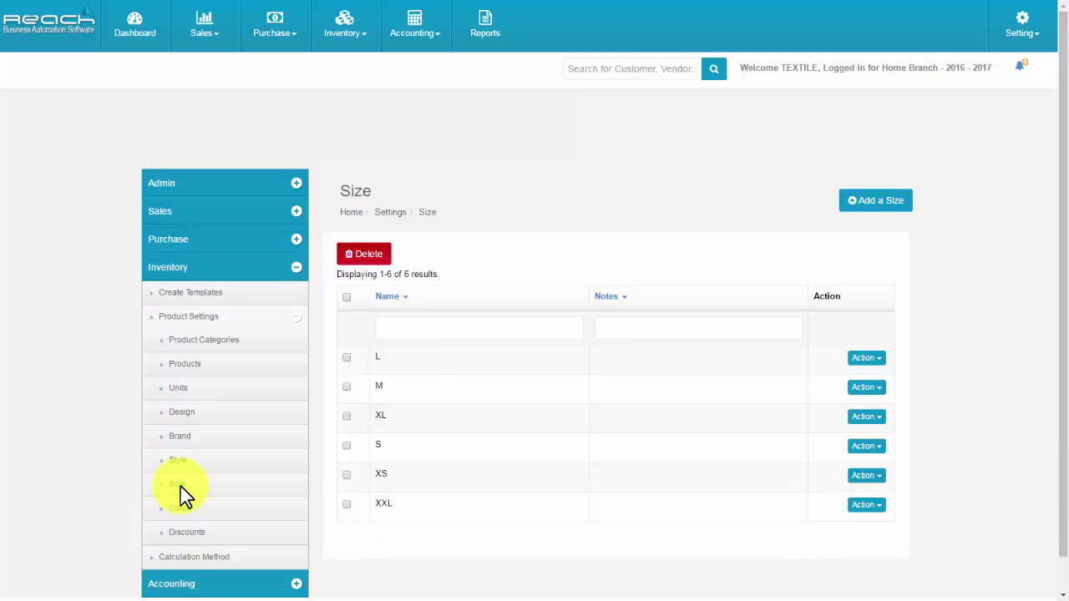
{"action": "left_click", "coordinate": [858, 213]}
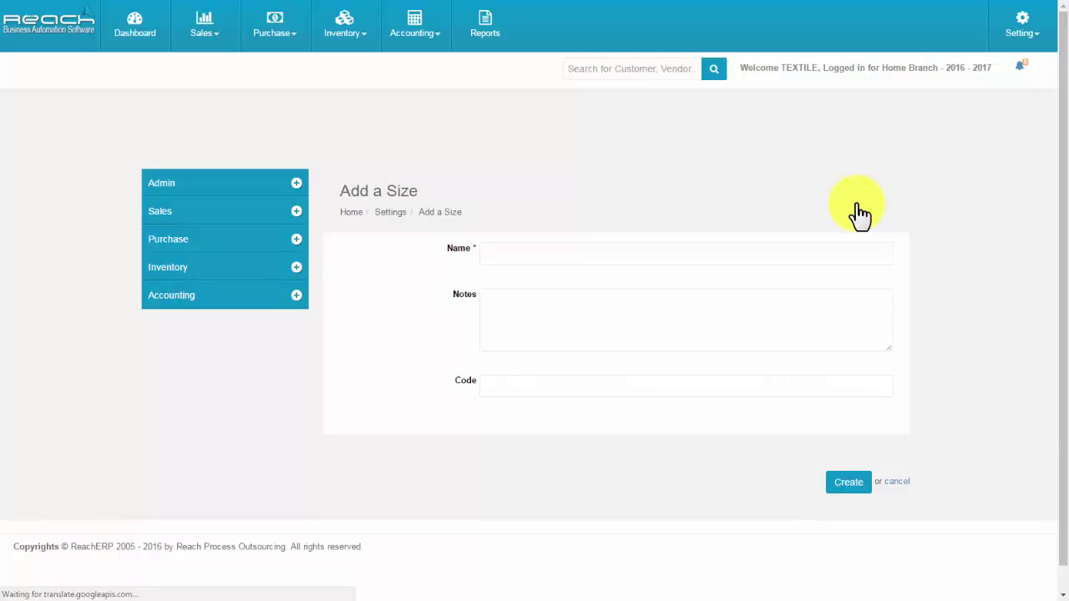
{"action": "left_click", "coordinate": [558, 262]}
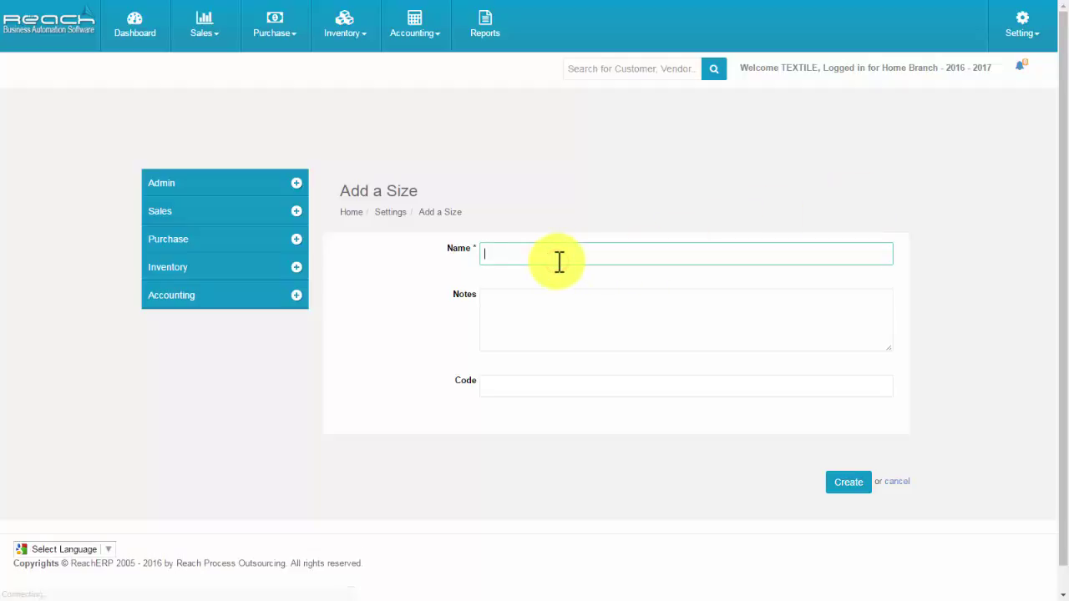
{"action": "type", "text": "Small"}
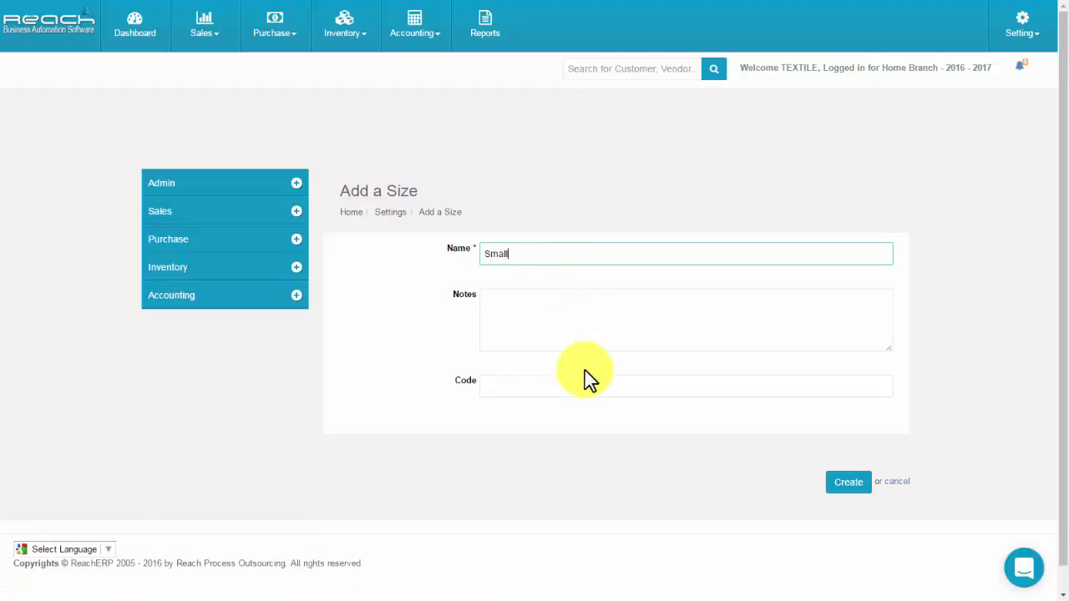
{"action": "left_click", "coordinate": [846, 491]}
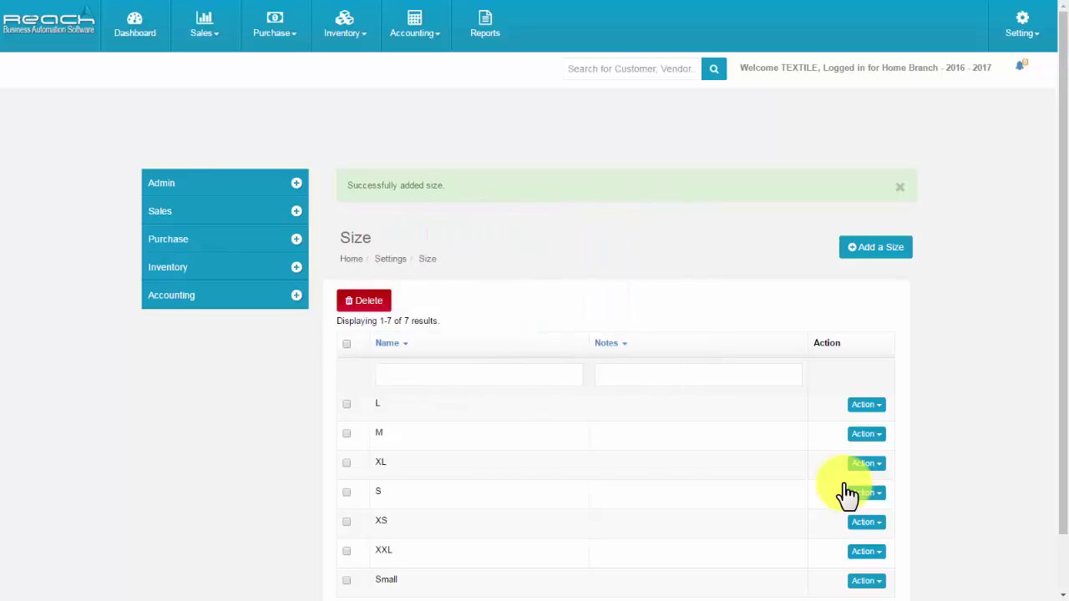
{"action": "left_click", "coordinate": [248, 267]}
Add a product colour named 'Red', then go to Accounting > Account Ledgers.
{"action": "left_click", "coordinate": [248, 317]}
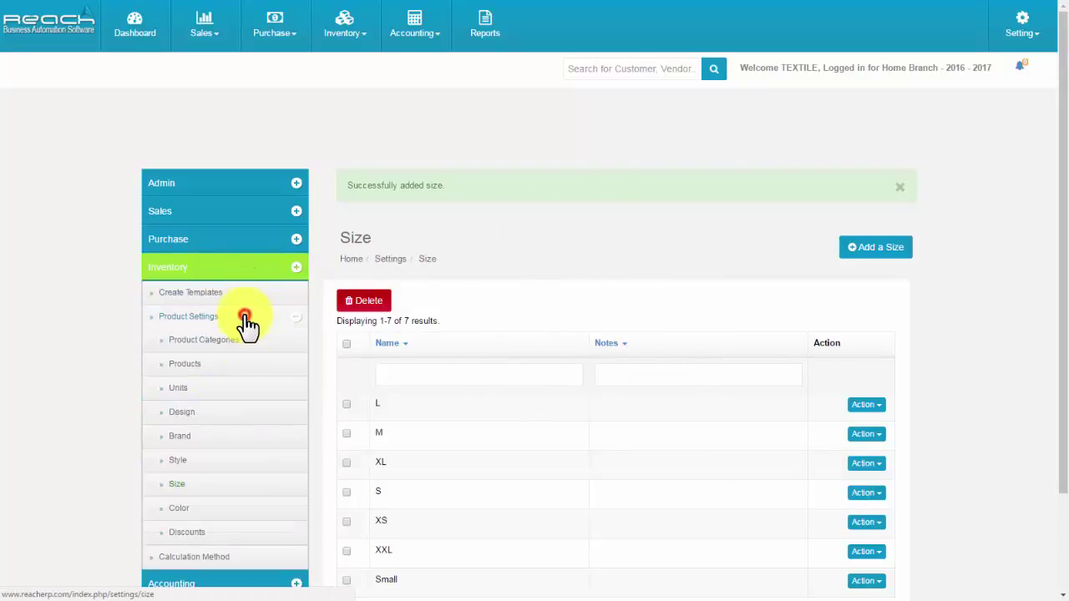
{"action": "left_click", "coordinate": [201, 511]}
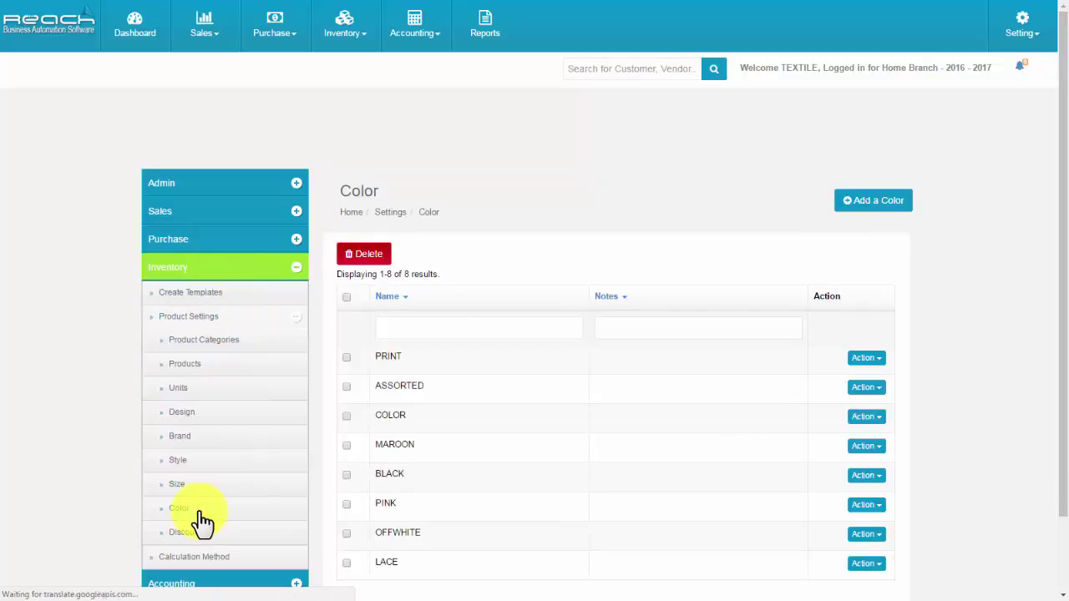
{"action": "left_click", "coordinate": [860, 206]}
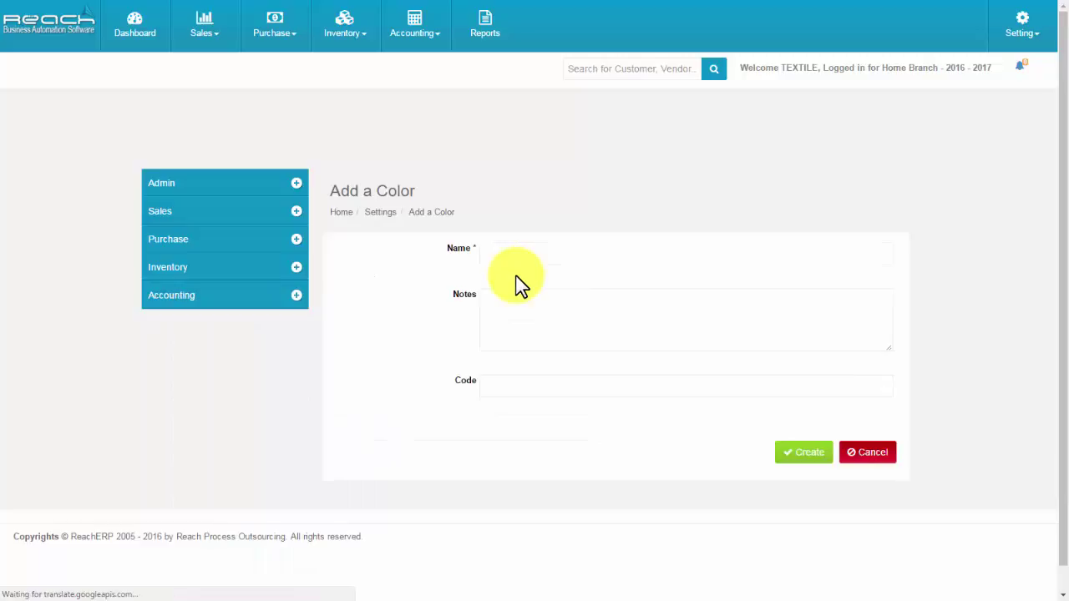
{"action": "left_click", "coordinate": [513, 255]}
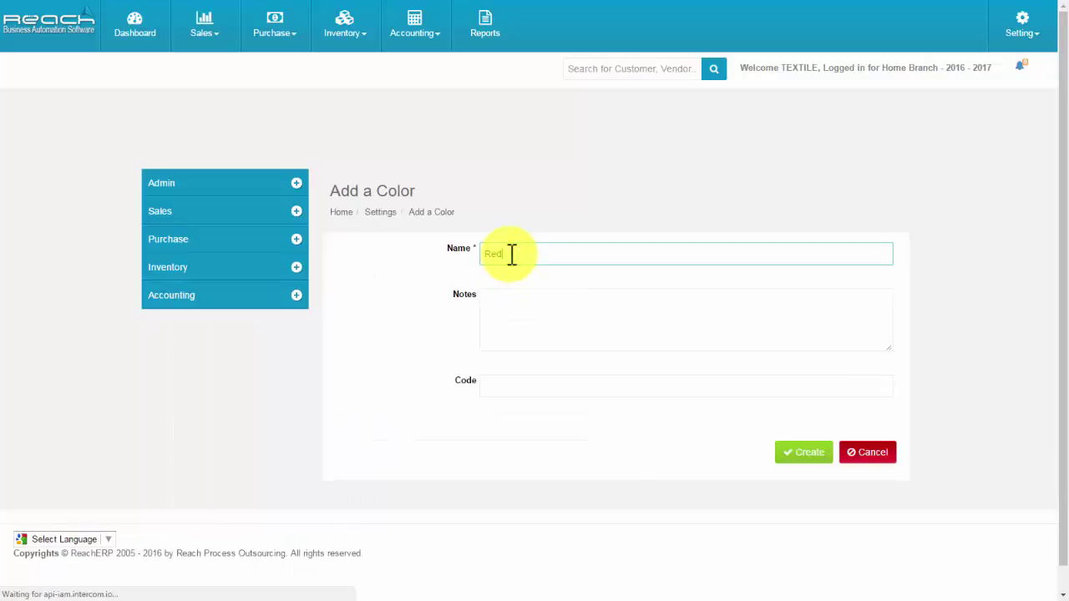
{"action": "type", "text": "Red"}
{"action": "left_click", "coordinate": [506, 314]}
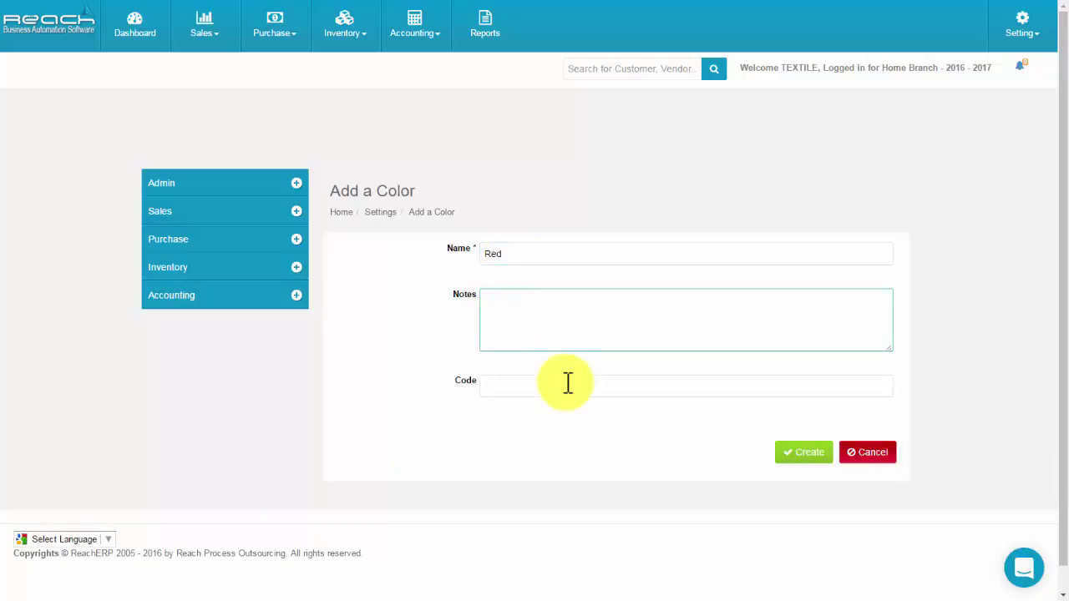
{"action": "left_click", "coordinate": [806, 460]}
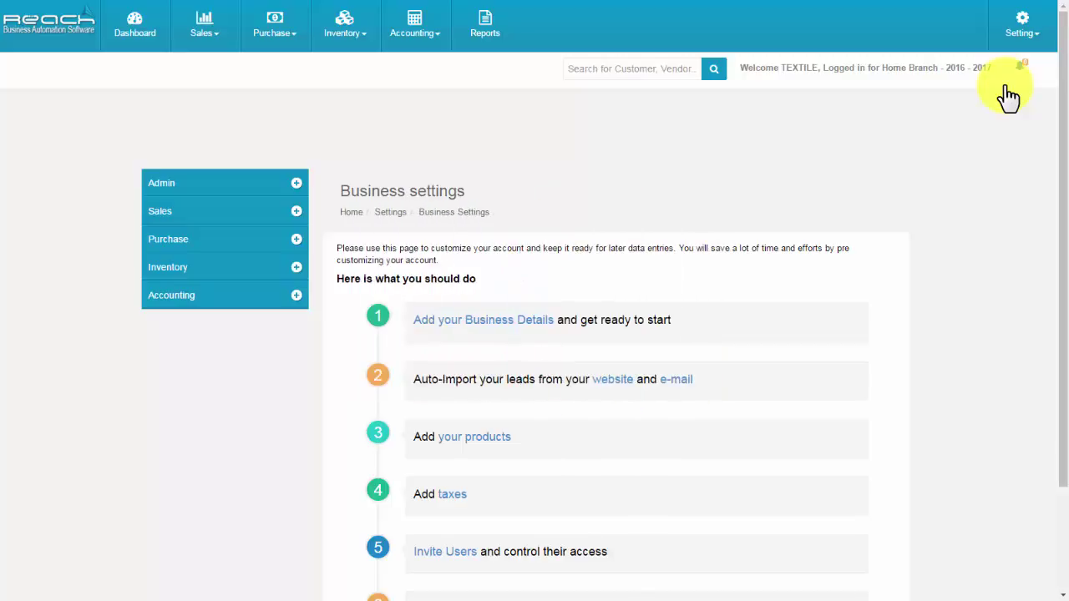
{"action": "left_click", "coordinate": [239, 302]}
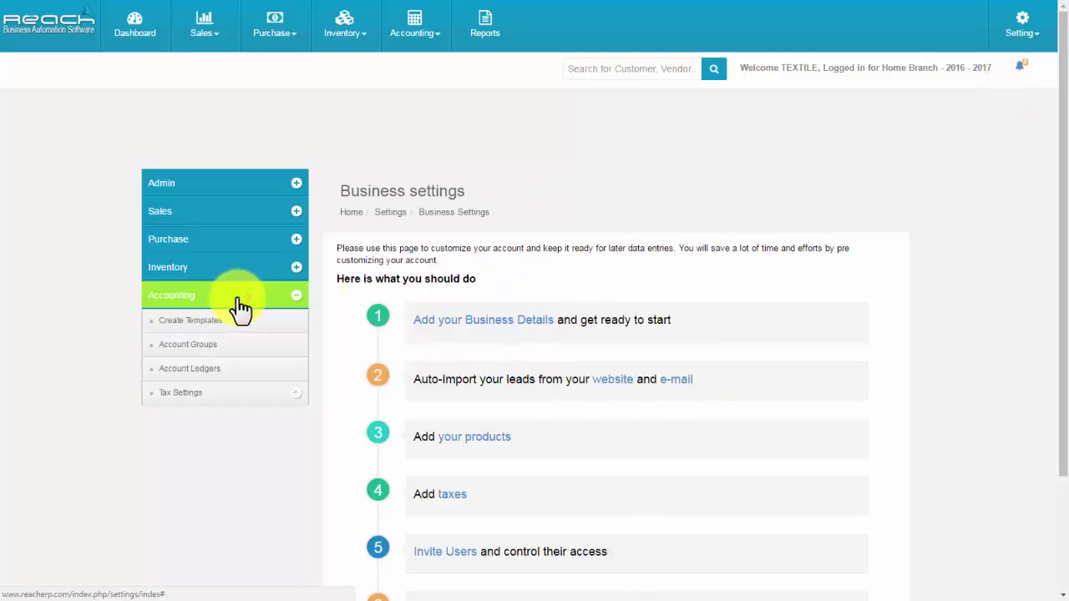
{"action": "left_click", "coordinate": [239, 370]}
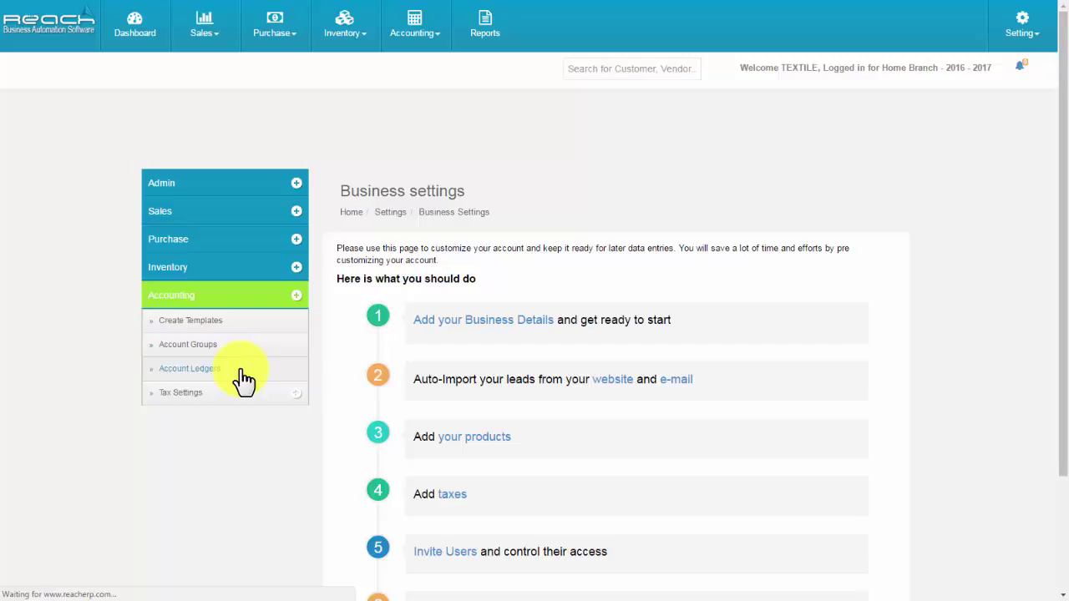
Start a new ledger account named ICICI in the Bank Group.
{"action": "left_click", "coordinate": [861, 205]}
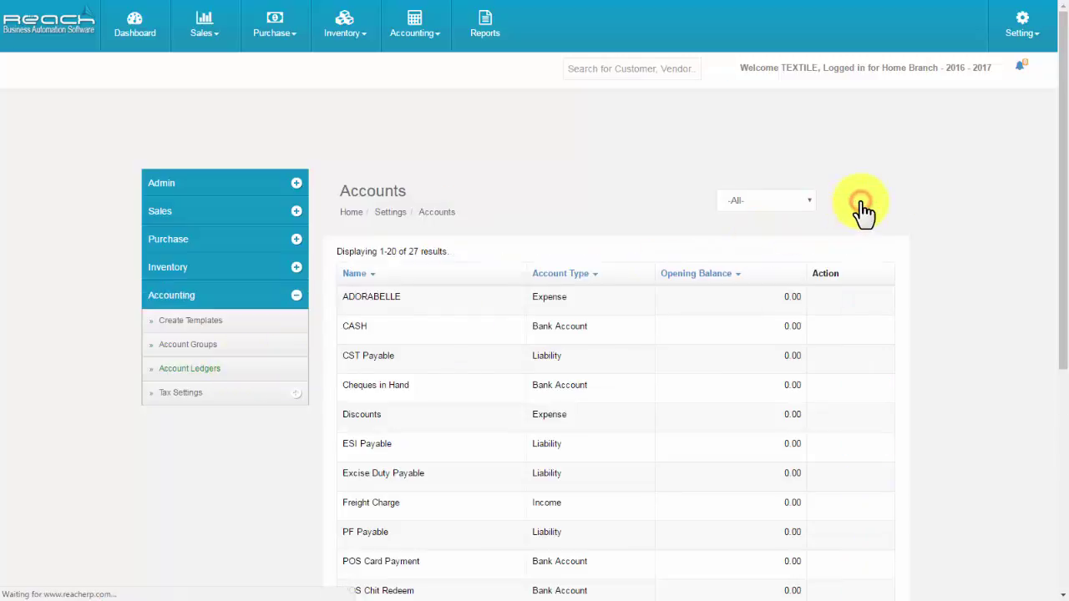
{"action": "left_click", "coordinate": [669, 255]}
{"action": "scroll", "coordinate": [570, 494], "scroll_direction": "down", "scroll_amount": 1}
{"action": "left_click", "coordinate": [570, 498]}
{"action": "left_click", "coordinate": [508, 315]}
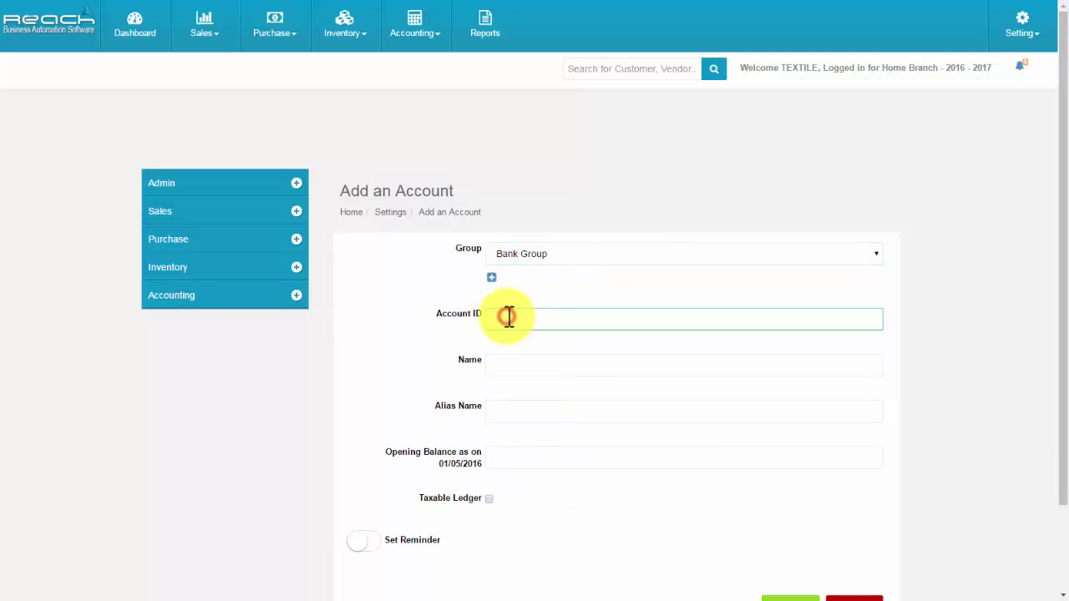
{"action": "left_click", "coordinate": [504, 370]}
{"action": "type", "text": "ICICI"}
Give ICICI opening balance 0, mark it taxable with tax code 022, and save.
{"action": "left_click", "coordinate": [497, 454]}
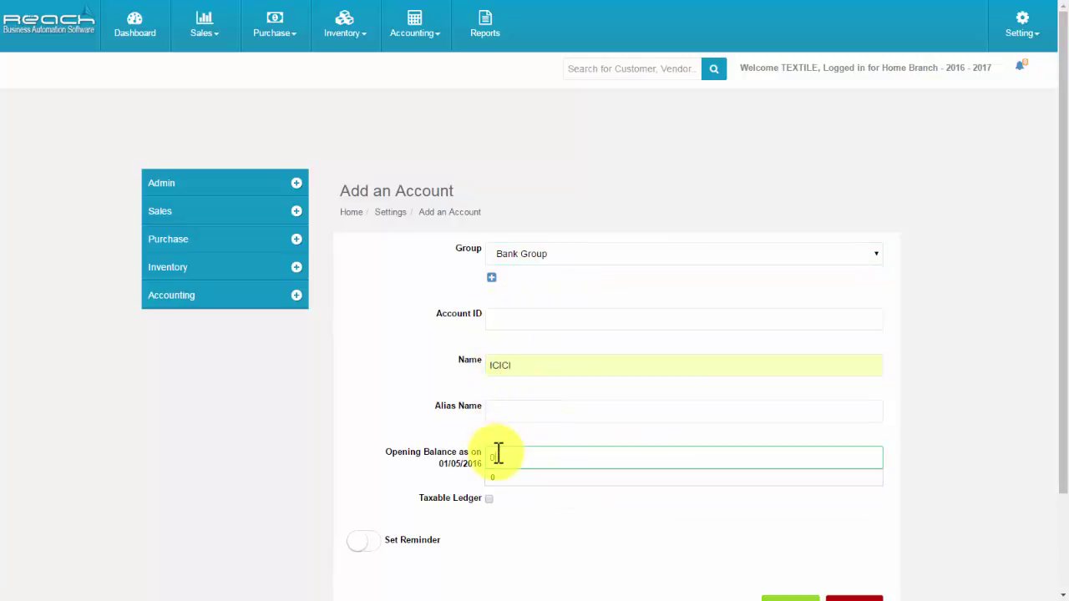
{"action": "left_click", "coordinate": [489, 499]}
{"action": "scroll", "coordinate": [582, 506], "scroll_direction": "down", "scroll_amount": 2}
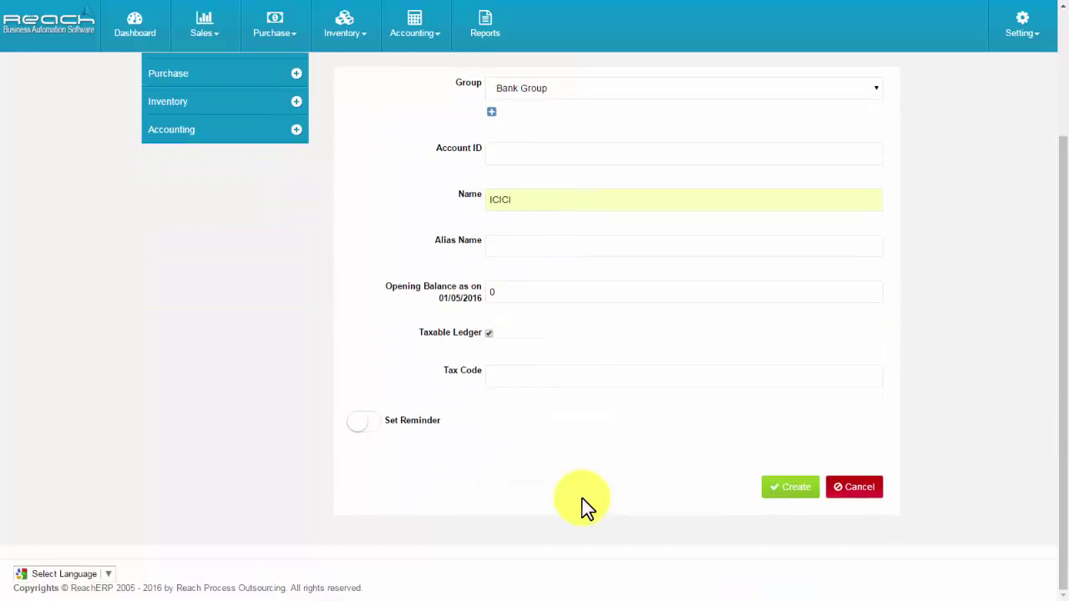
{"action": "left_click", "coordinate": [499, 376]}
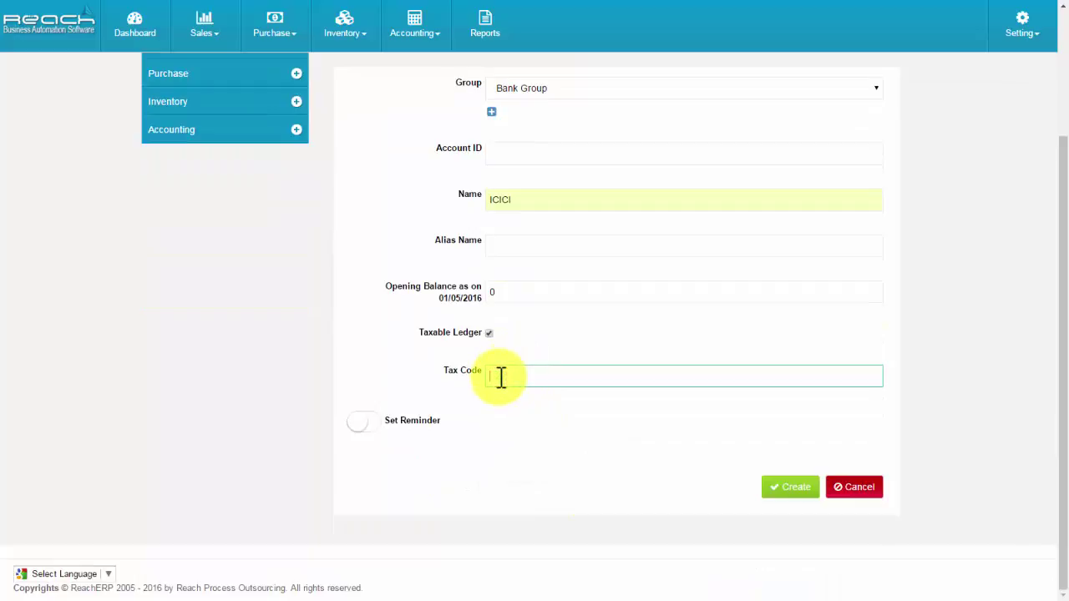
{"action": "type", "text": "022"}
{"action": "left_click", "coordinate": [801, 489]}
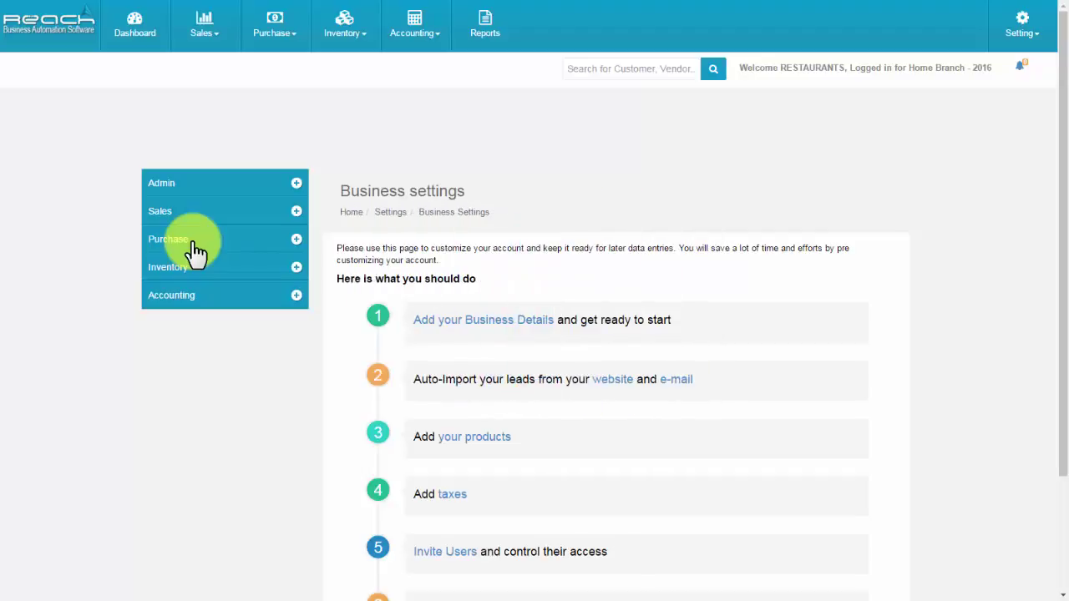
Start a new vendor with business name 'Vendor name' in Purchase vendor settings.
{"action": "left_click", "coordinate": [192, 248]}
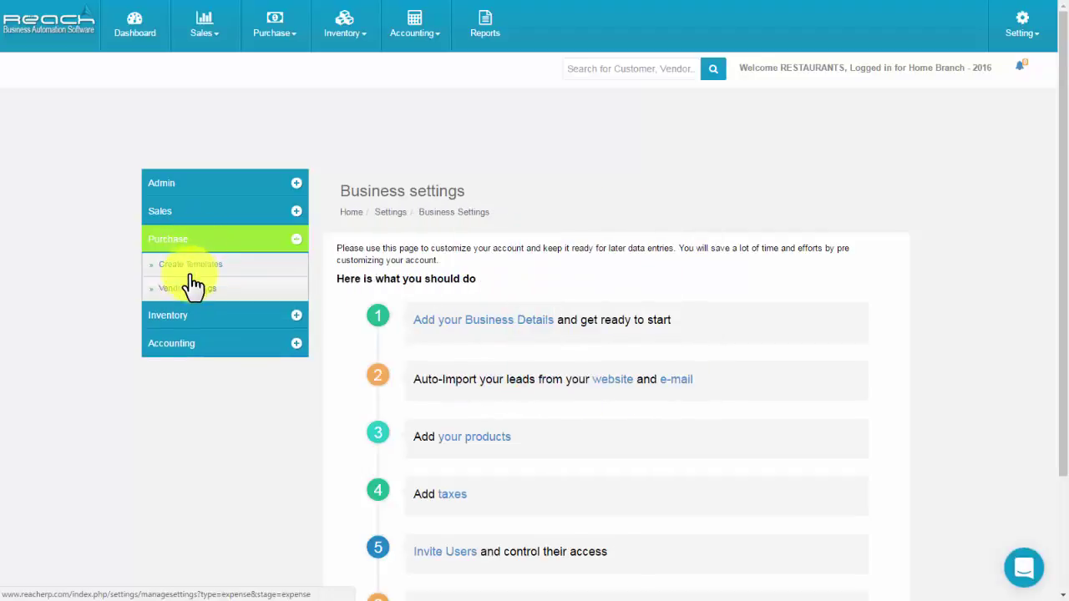
{"action": "left_click", "coordinate": [187, 292]}
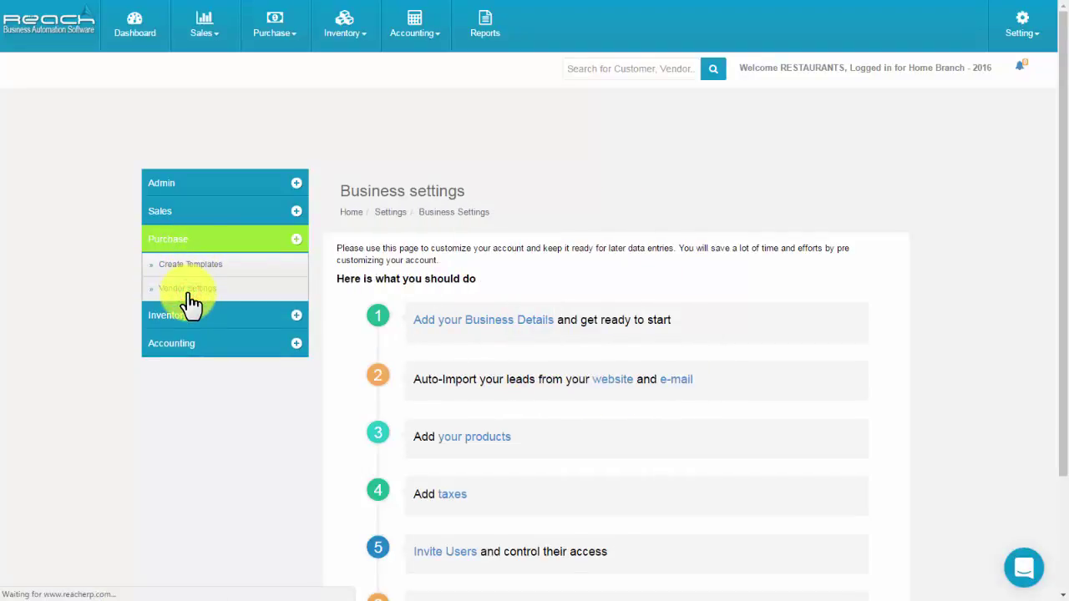
{"action": "left_click", "coordinate": [785, 202]}
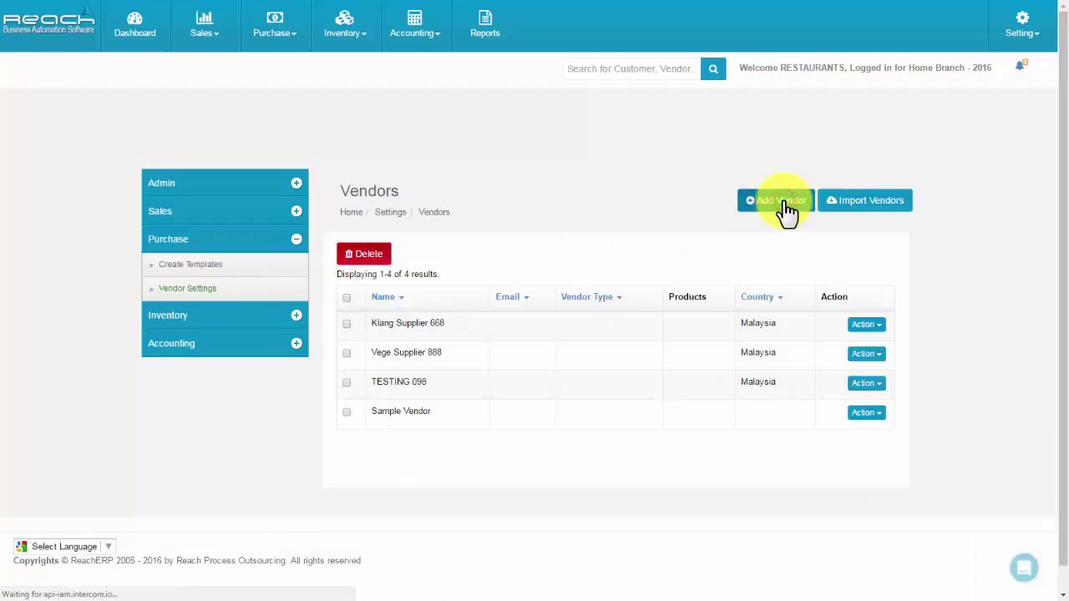
{"action": "left_click", "coordinate": [592, 256]}
{"action": "type", "text": "Vendor name"}
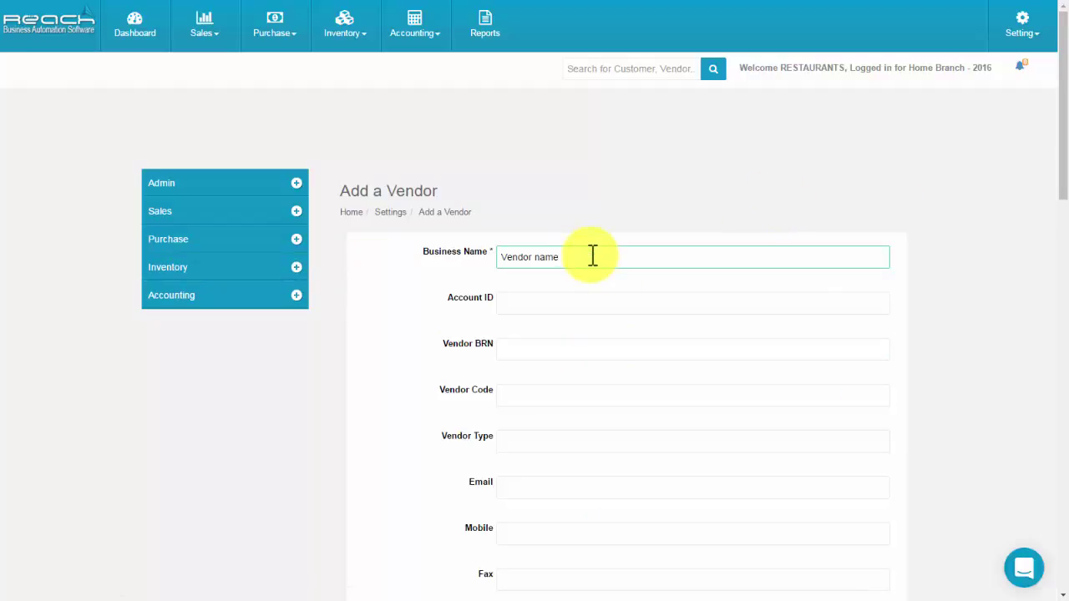
{"action": "left_click", "coordinate": [538, 303]}
{"action": "left_click", "coordinate": [532, 350]}
{"action": "left_click", "coordinate": [520, 396]}
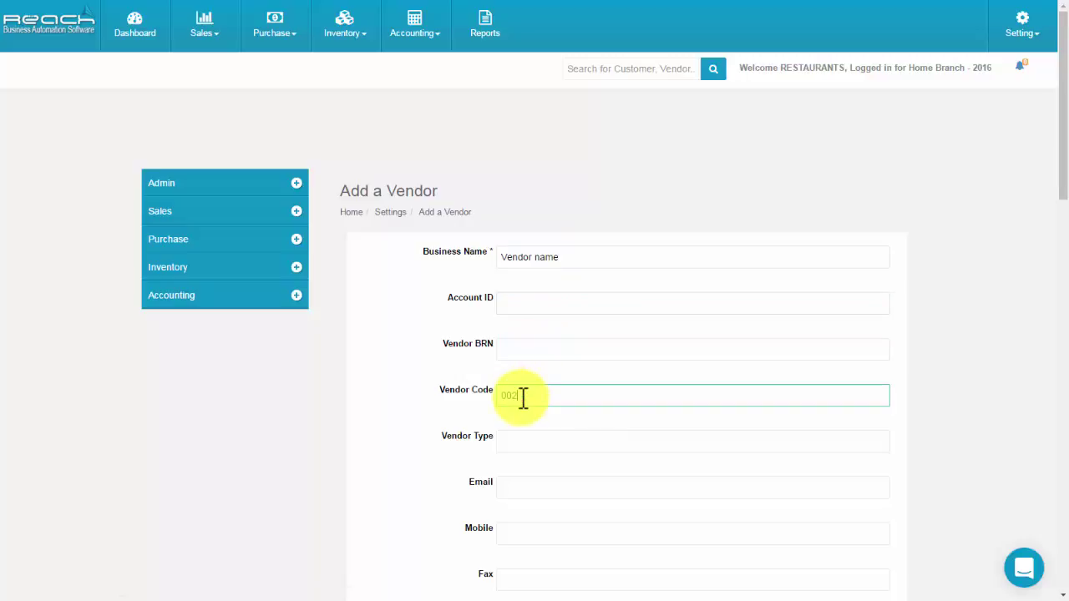
{"action": "type", "text": "002"}
{"action": "left_click", "coordinate": [517, 442]}
{"action": "type", "text": "Regular"}
{"action": "left_click", "coordinate": [512, 484]}
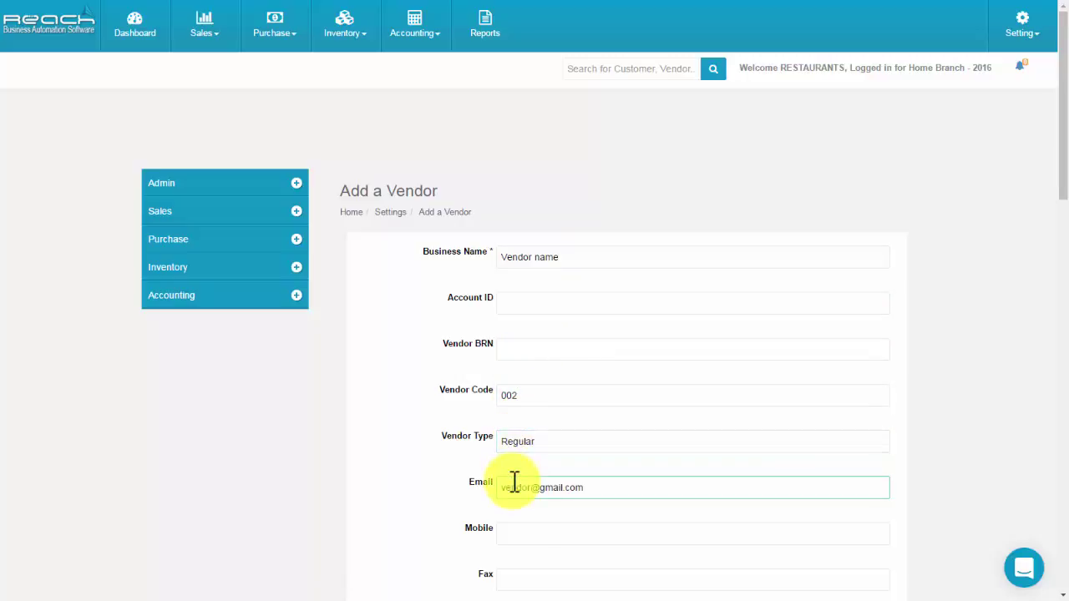
{"action": "left_click", "coordinate": [521, 537]}
{"action": "type", "text": "951245786"}
{"action": "scroll", "coordinate": [516, 518], "scroll_direction": "down", "scroll_amount": 2}
{"action": "left_click", "coordinate": [506, 494]}
{"action": "type", "text": "www.verfod.com"}
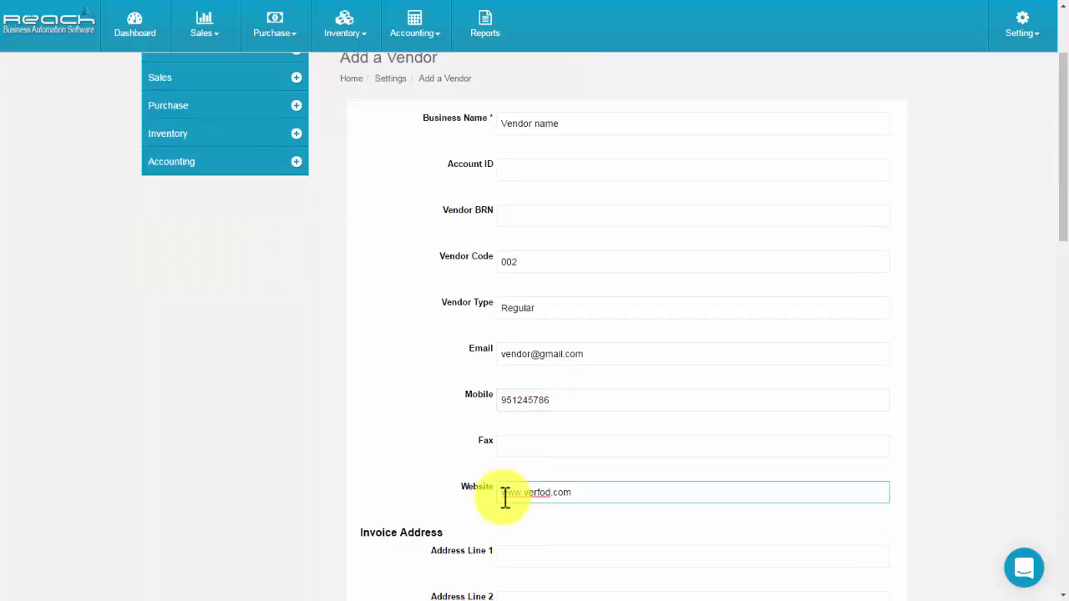
{"action": "scroll", "coordinate": [507, 497], "scroll_direction": "down", "scroll_amount": 2}
Fill in the vendor's invoice address lines, keeping Malaysia as the country.
{"action": "left_click", "coordinate": [518, 357]}
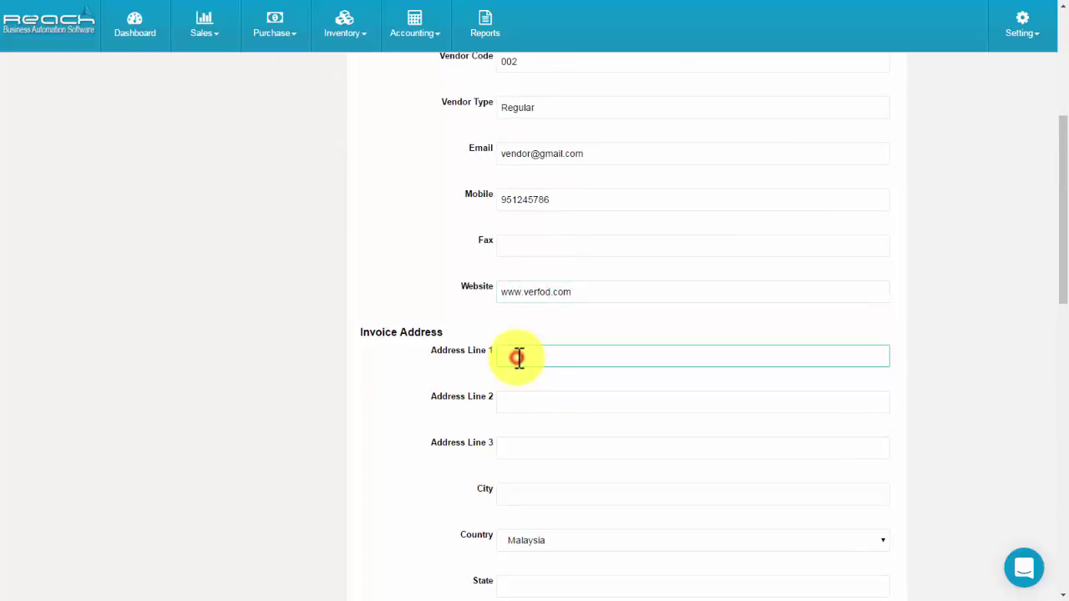
{"action": "left_click", "coordinate": [527, 403]}
{"action": "type", "text": "oraging"}
{"action": "left_click", "coordinate": [529, 446]}
{"action": "type", "text": "Pune"}
{"action": "scroll", "coordinate": [532, 455], "scroll_direction": "down", "scroll_amount": 1}
{"action": "left_click", "coordinate": [524, 426]}
{"action": "left_click", "coordinate": [526, 473]}
{"action": "left_click", "coordinate": [526, 473]}
{"action": "scroll", "coordinate": [509, 380], "scroll_direction": "down", "scroll_amount": 2}
{"action": "left_click", "coordinate": [510, 380]}
{"action": "left_click", "coordinate": [520, 432]}
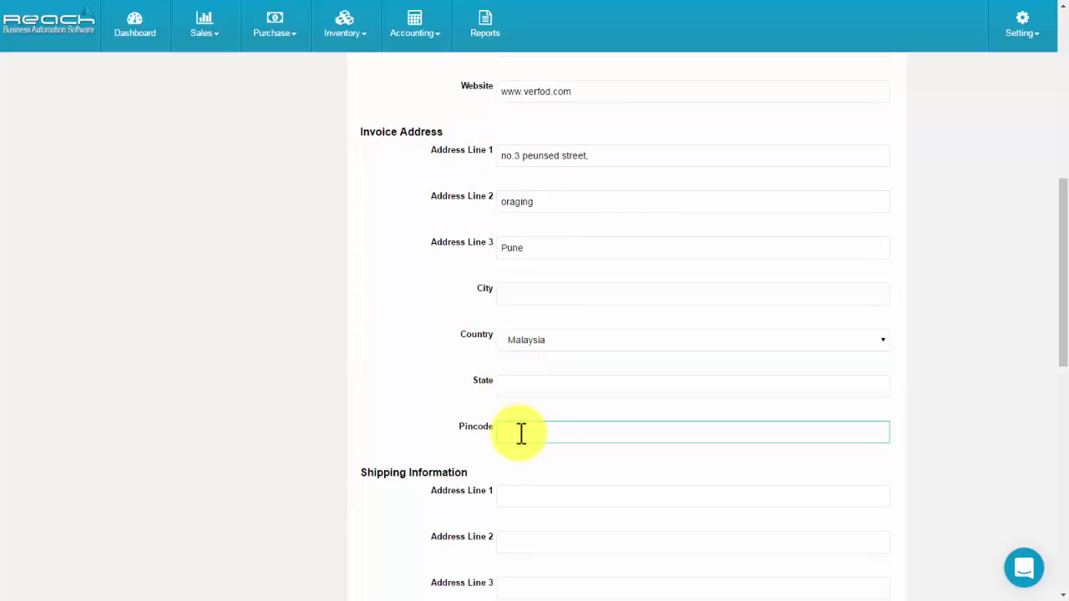
{"action": "scroll", "coordinate": [522, 435], "scroll_direction": "down", "scroll_amount": 1}
{"action": "scroll", "coordinate": [521, 435], "scroll_direction": "down", "scroll_amount": 1}
Enter the vendor's two shipping address lines.
{"action": "left_click", "coordinate": [510, 363]}
{"action": "key", "text": "Tab"}
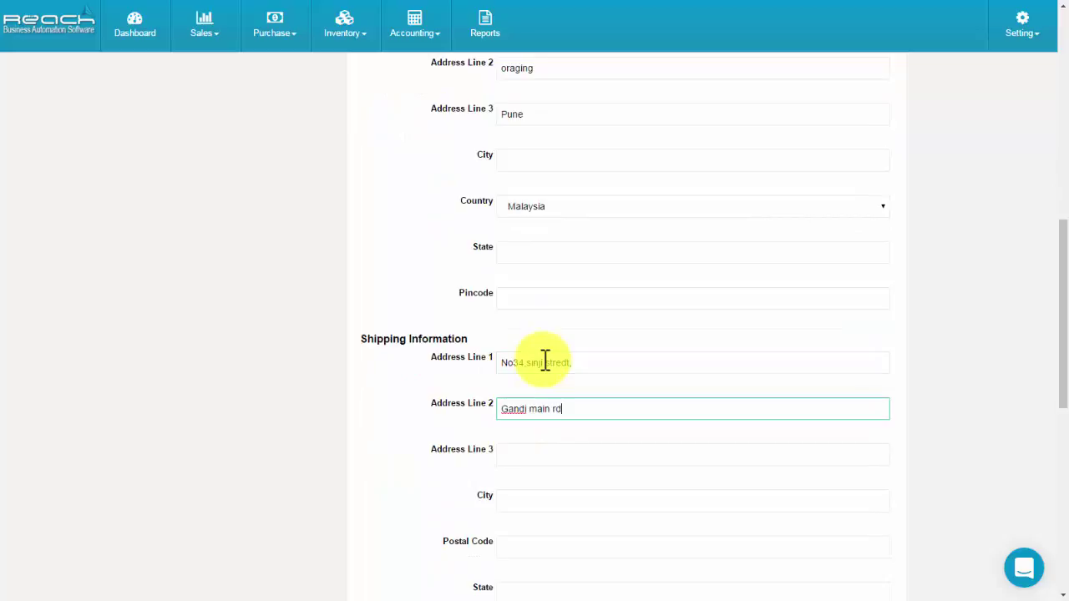
{"action": "scroll", "coordinate": [543, 469], "scroll_direction": "down", "scroll_amount": 6}
Set opening balance 2500, products ALOE VERA and ALOE VERA LYCHEE JUICE, ledger Vendors, and create the vendor.
{"action": "left_click", "coordinate": [663, 345]}
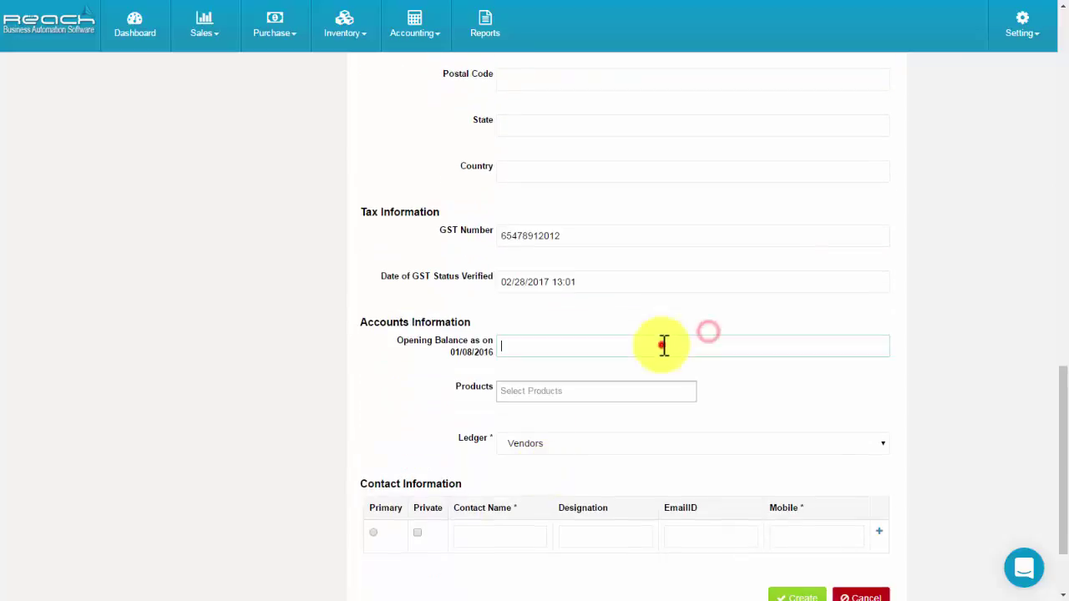
{"action": "left_click", "coordinate": [575, 391]}
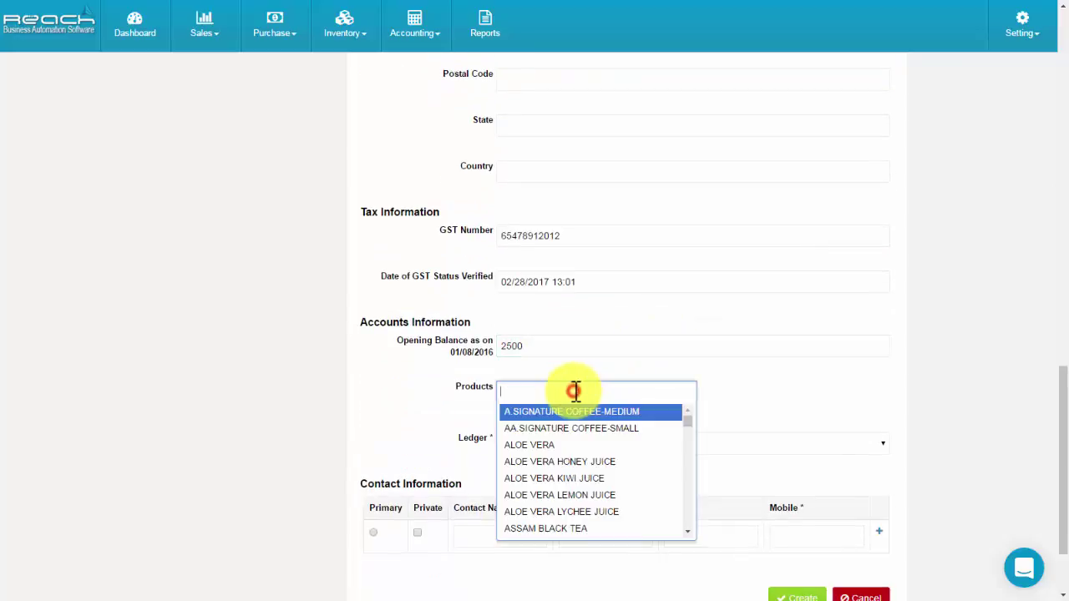
{"action": "left_click", "coordinate": [551, 445]}
{"action": "left_click", "coordinate": [573, 389]}
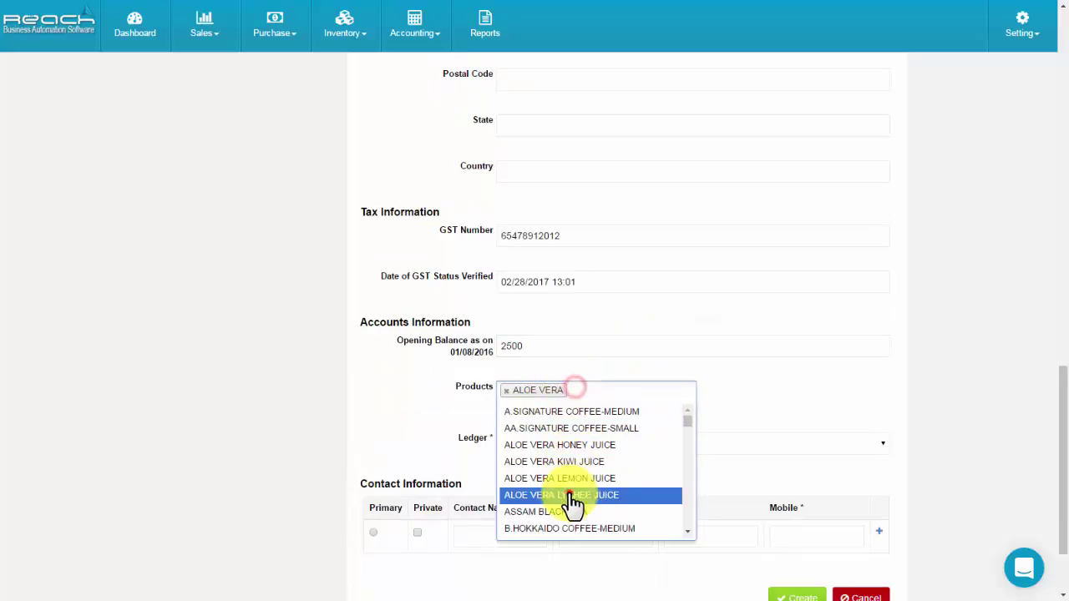
{"action": "left_click", "coordinate": [575, 498]}
{"action": "left_click", "coordinate": [531, 466]}
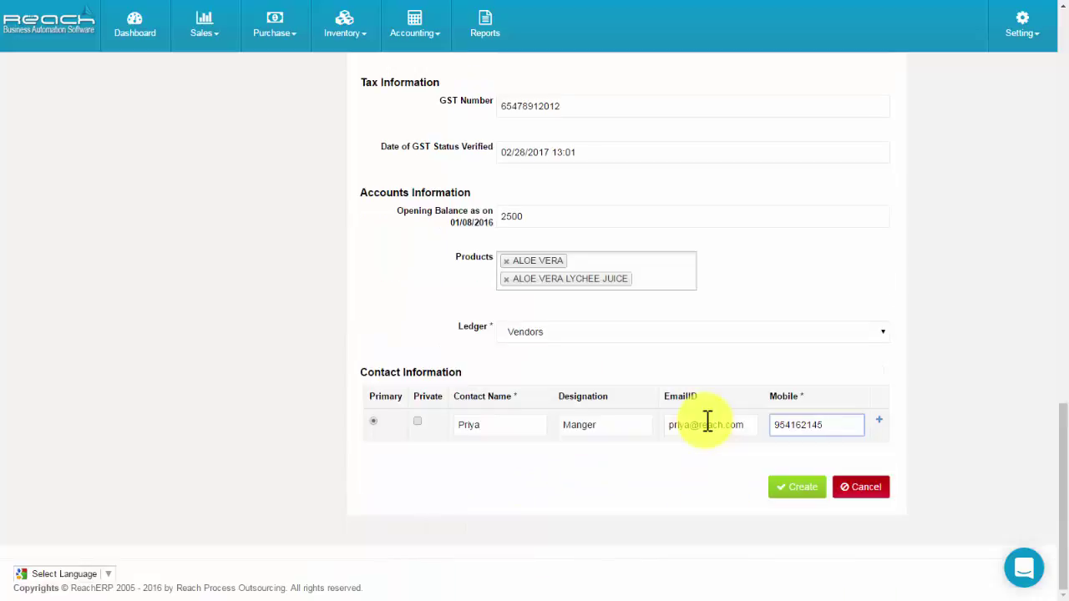
{"action": "left_click", "coordinate": [785, 488]}
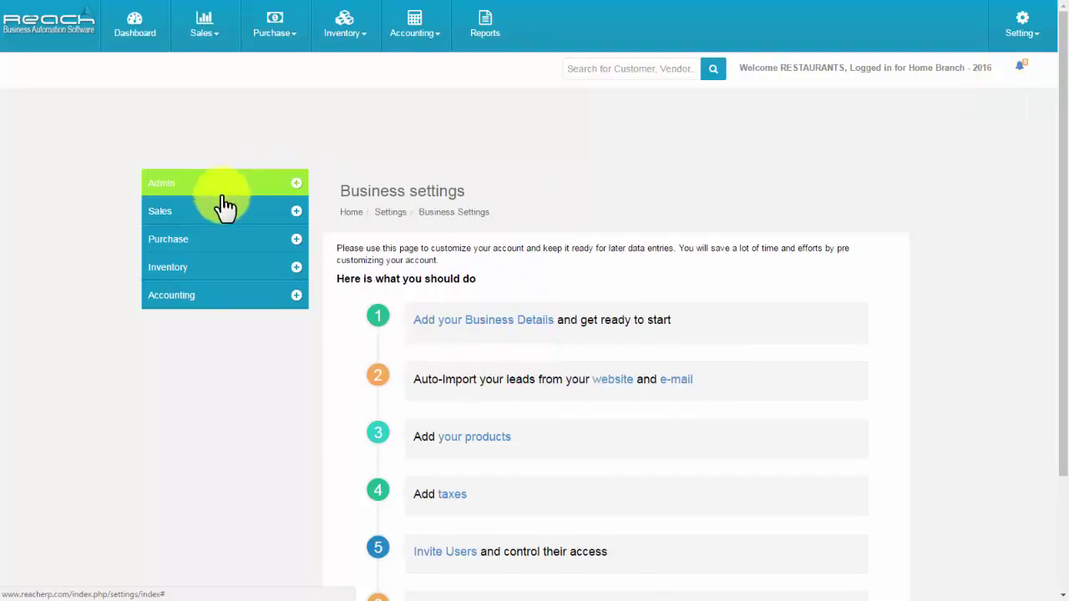
Replace the mobile number in the Admin business profile with a new one and save.
{"action": "left_click", "coordinate": [219, 188]}
{"action": "left_click", "coordinate": [219, 211]}
{"action": "left_click", "coordinate": [216, 234]}
{"action": "left_click", "coordinate": [862, 331]}
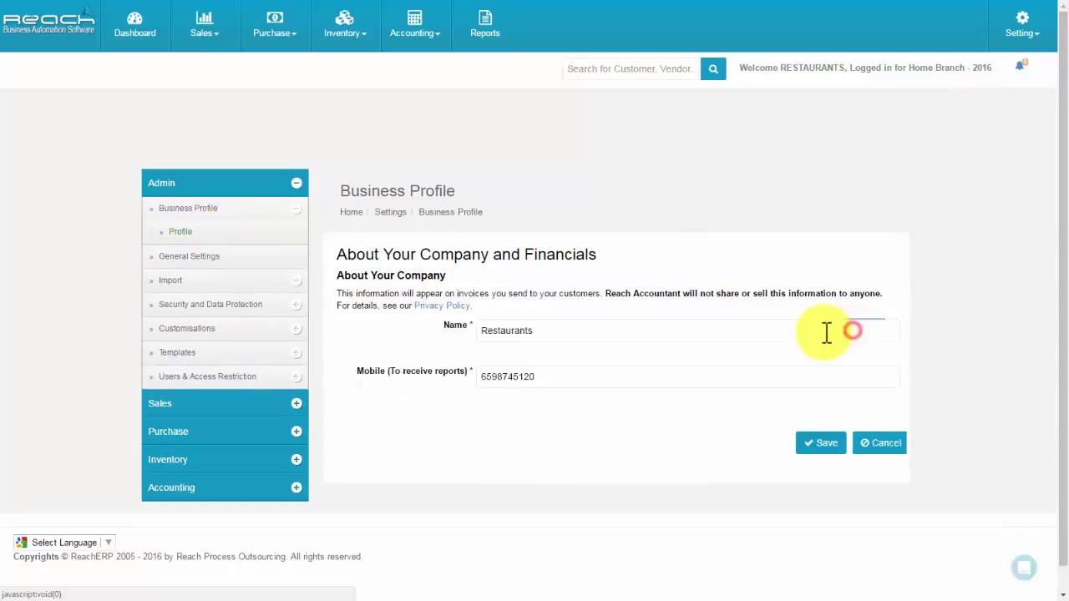
{"action": "left_click_drag", "start_coordinate": [563, 335], "coordinate": [434, 336]}
{"action": "left_click_drag", "start_coordinate": [555, 378], "coordinate": [441, 382]}
{"action": "left_click", "coordinate": [806, 450]}
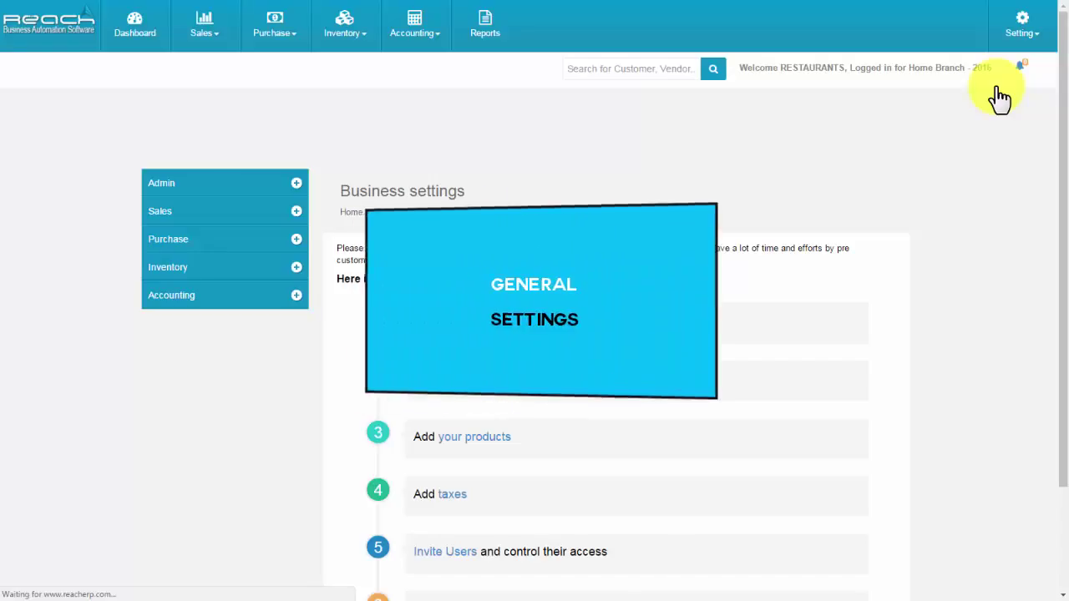
Edit General Settings so books start 01/03/2016 and the financial year ends 31/03/2017.
{"action": "left_click", "coordinate": [183, 184]}
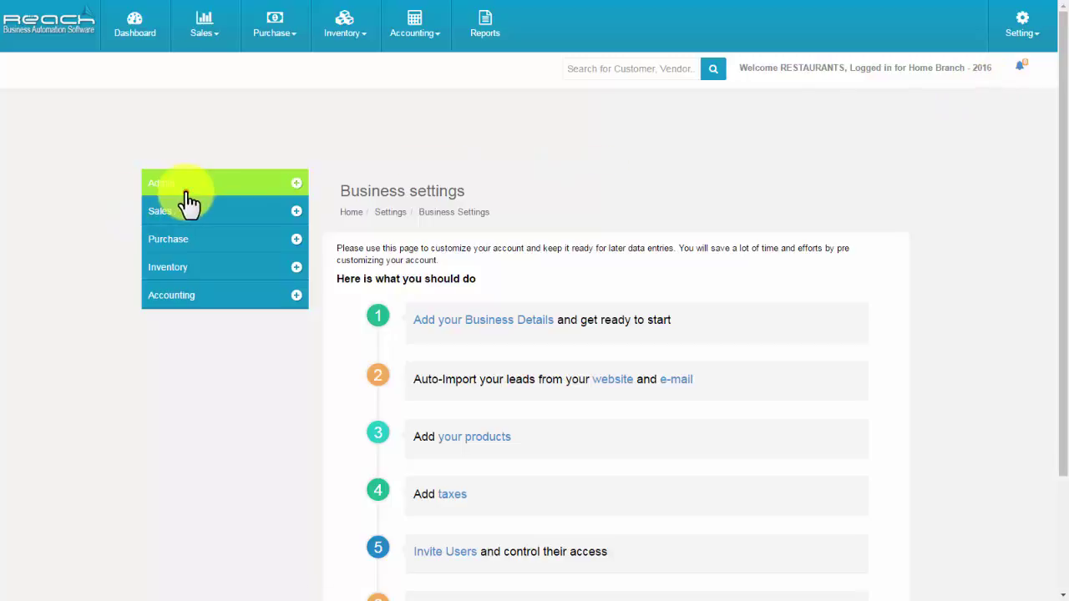
{"action": "left_click", "coordinate": [185, 234]}
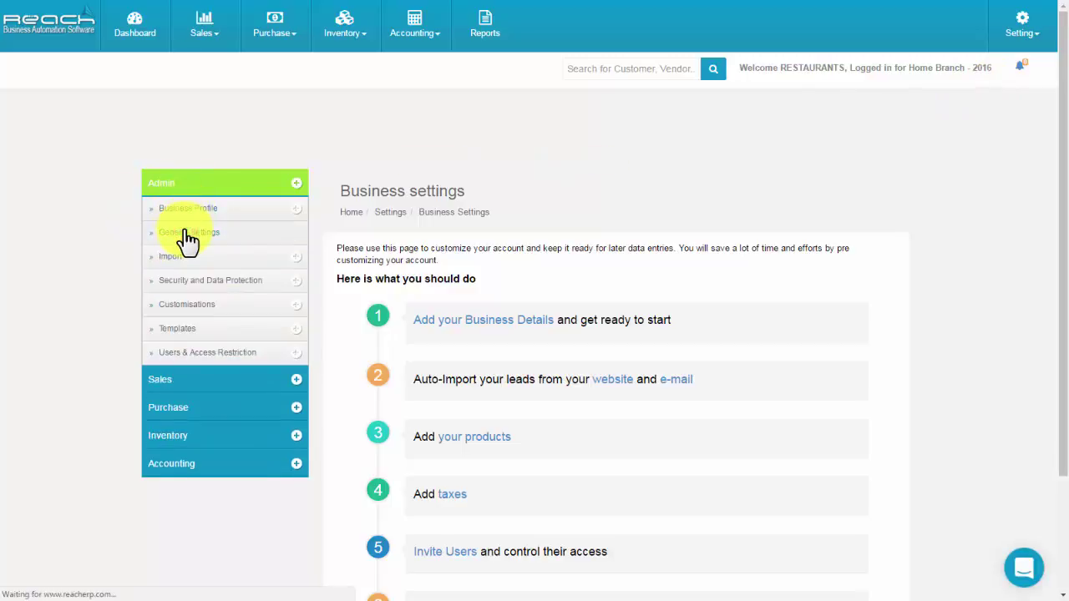
{"action": "left_click", "coordinate": [870, 276]}
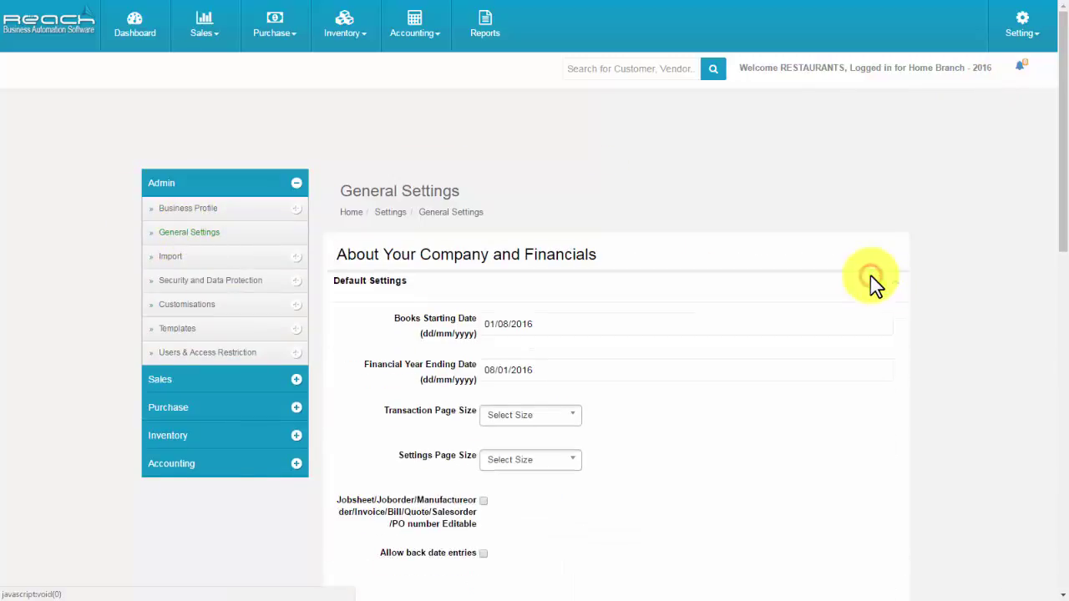
{"action": "left_click", "coordinate": [548, 323]}
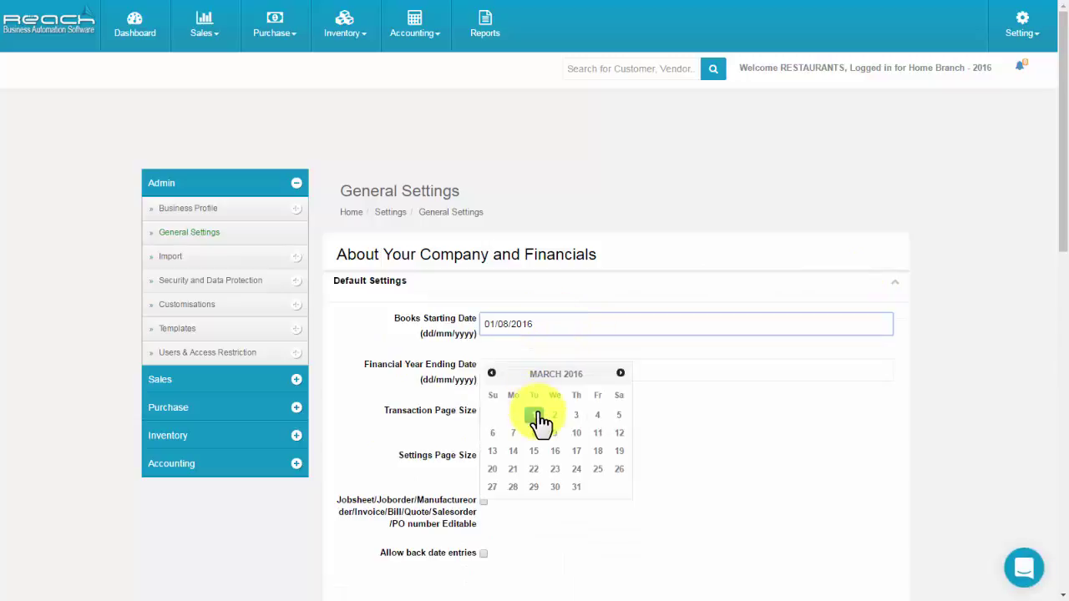
{"action": "left_click", "coordinate": [535, 416]}
{"action": "left_click", "coordinate": [517, 373]}
{"action": "left_click", "coordinate": [619, 419]}
{"action": "left_click", "coordinate": [598, 531]}
Set both the transaction and settings page sizes to 50 and allow back-dated entries.
{"action": "left_click", "coordinate": [528, 410]}
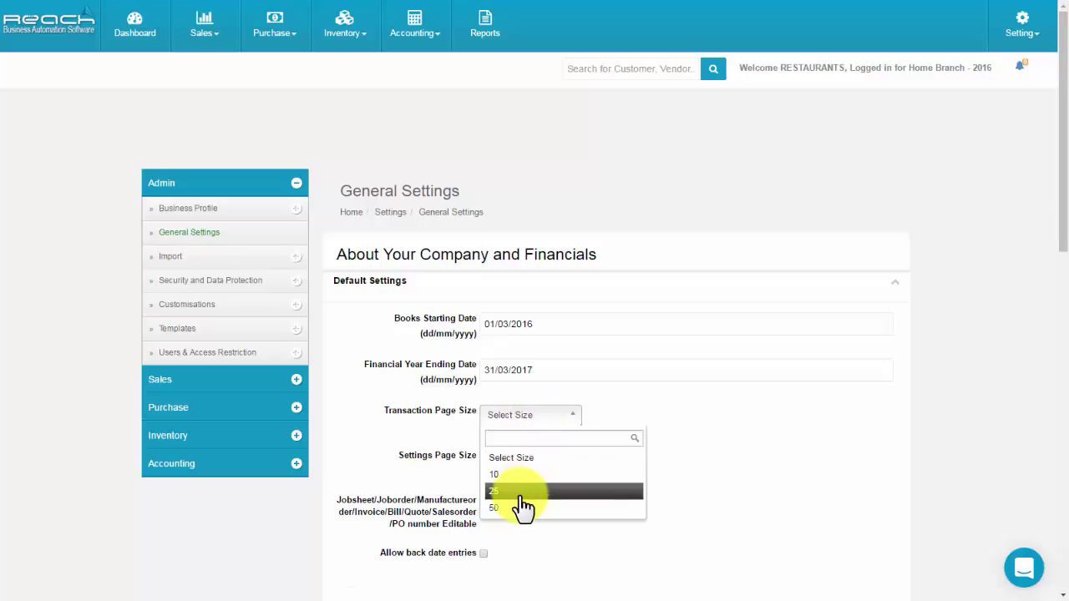
{"action": "left_click", "coordinate": [519, 507]}
{"action": "left_click", "coordinate": [518, 460]}
{"action": "left_click", "coordinate": [506, 553]}
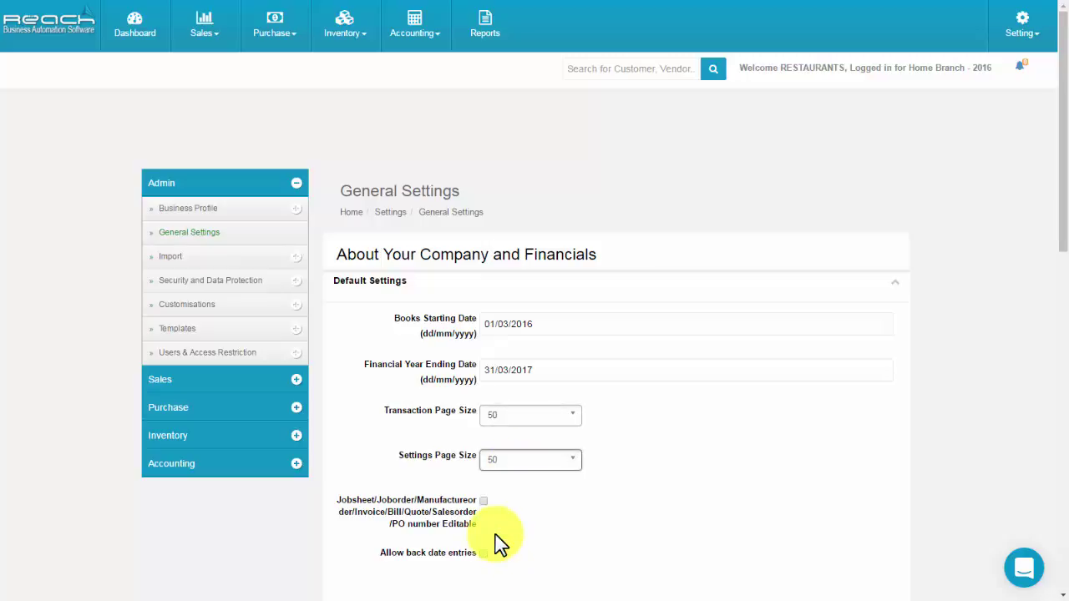
{"action": "left_click", "coordinate": [483, 553]}
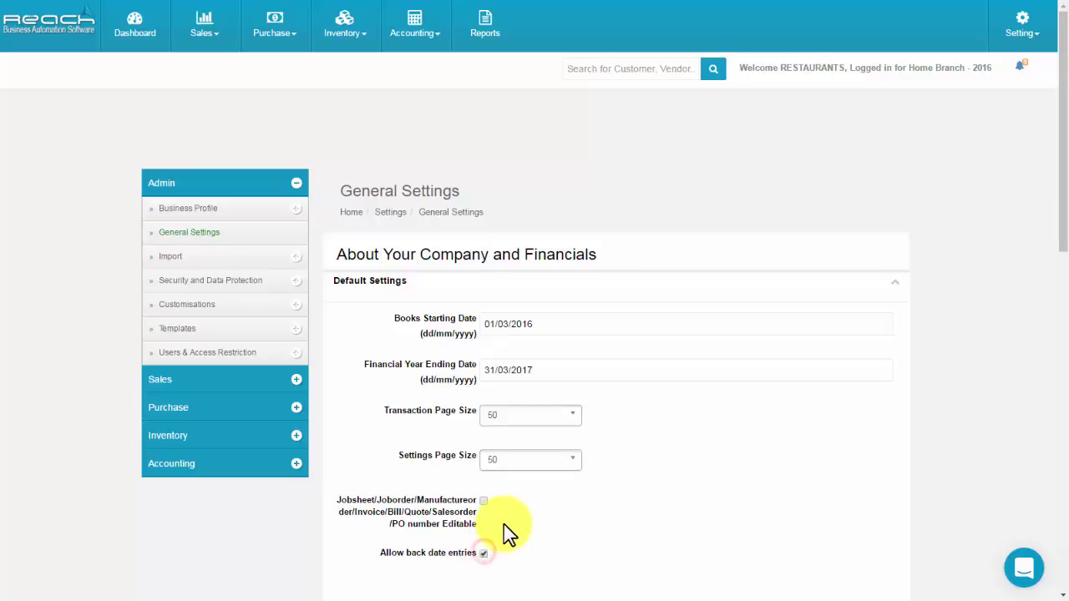
{"action": "scroll", "coordinate": [503, 523], "scroll_direction": "down", "scroll_amount": 3}
{"action": "left_click", "coordinate": [498, 409]}
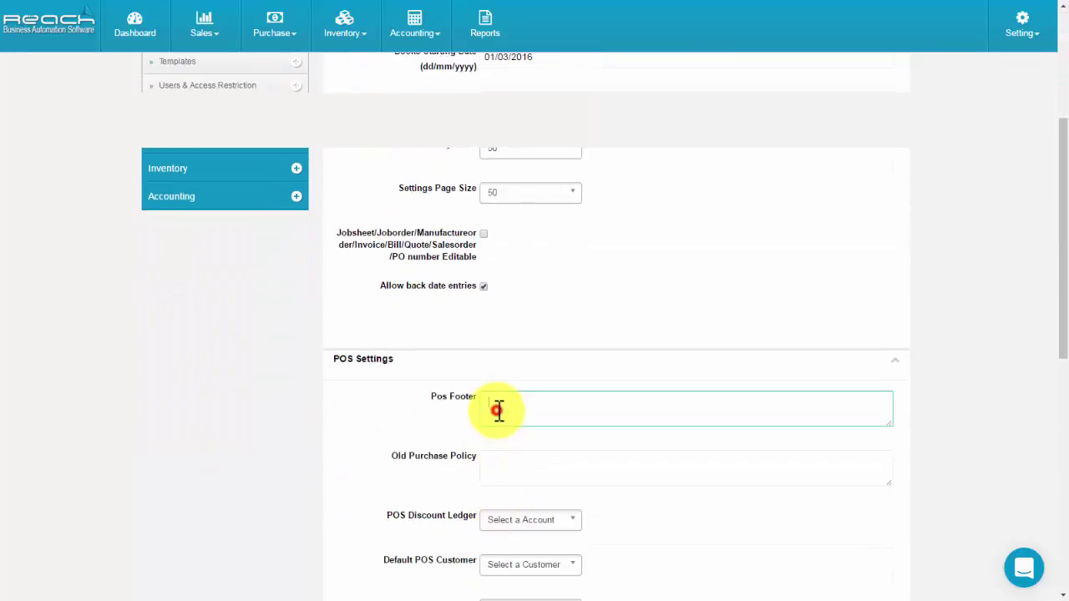
Set POS discount ledger to Discounts, default customer to POS Customer, and cash payment to CASH.
{"action": "left_click", "coordinate": [501, 467]}
{"action": "scroll", "coordinate": [501, 468], "scroll_direction": "down", "scroll_amount": 2}
{"action": "left_click", "coordinate": [509, 384]}
{"action": "left_click", "coordinate": [512, 444]}
{"action": "left_click", "coordinate": [515, 432]}
{"action": "left_click", "coordinate": [515, 501]}
{"action": "left_click", "coordinate": [509, 475]}
{"action": "left_click", "coordinate": [513, 535]}
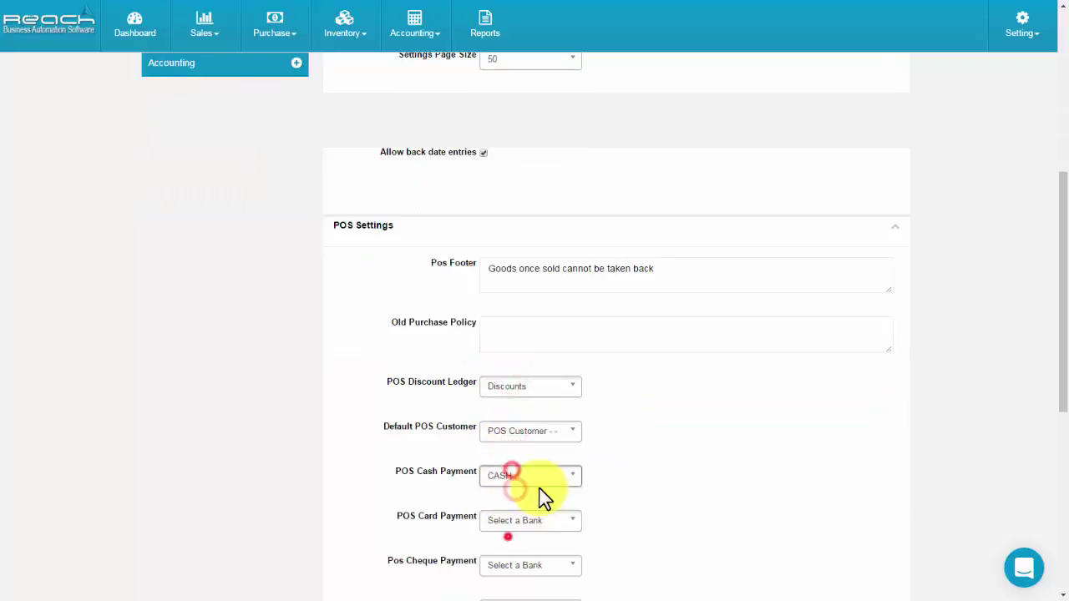
Set POS card payment to POS Card Payment and cheque payment to Cheques in Hand.
{"action": "scroll", "coordinate": [534, 501], "scroll_direction": "down", "scroll_amount": 2}
{"action": "left_click", "coordinate": [526, 387]}
{"action": "left_click", "coordinate": [517, 480]}
{"action": "left_click", "coordinate": [512, 431]}
{"action": "left_click", "coordinate": [519, 507]}
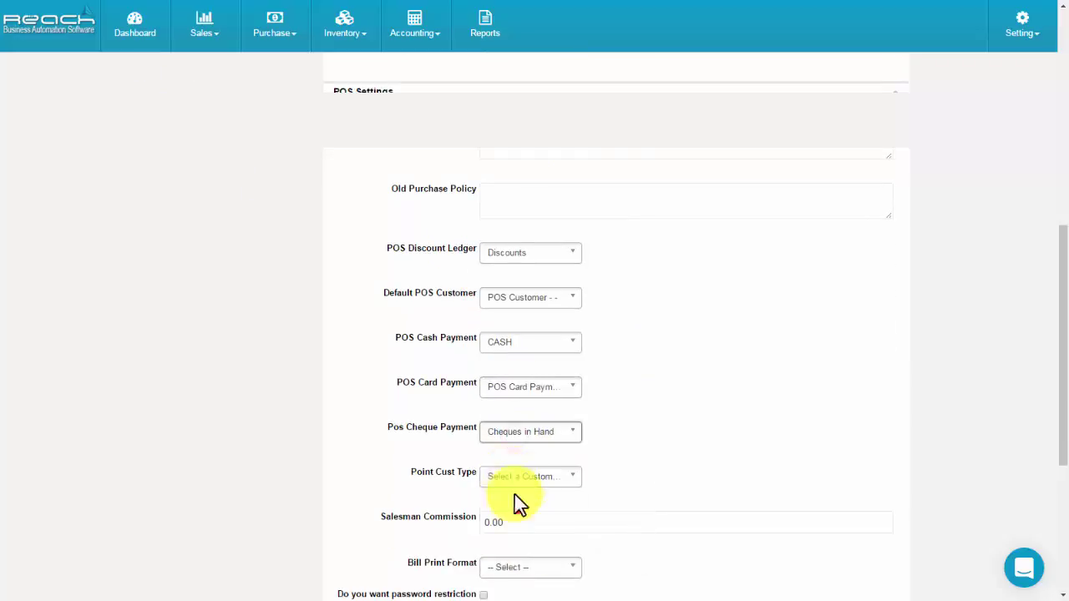
Set salesman commission to 100 and bill print format to A4 Print.
{"action": "scroll", "coordinate": [625, 477], "scroll_direction": "down", "scroll_amount": 3}
{"action": "left_click", "coordinate": [515, 331]}
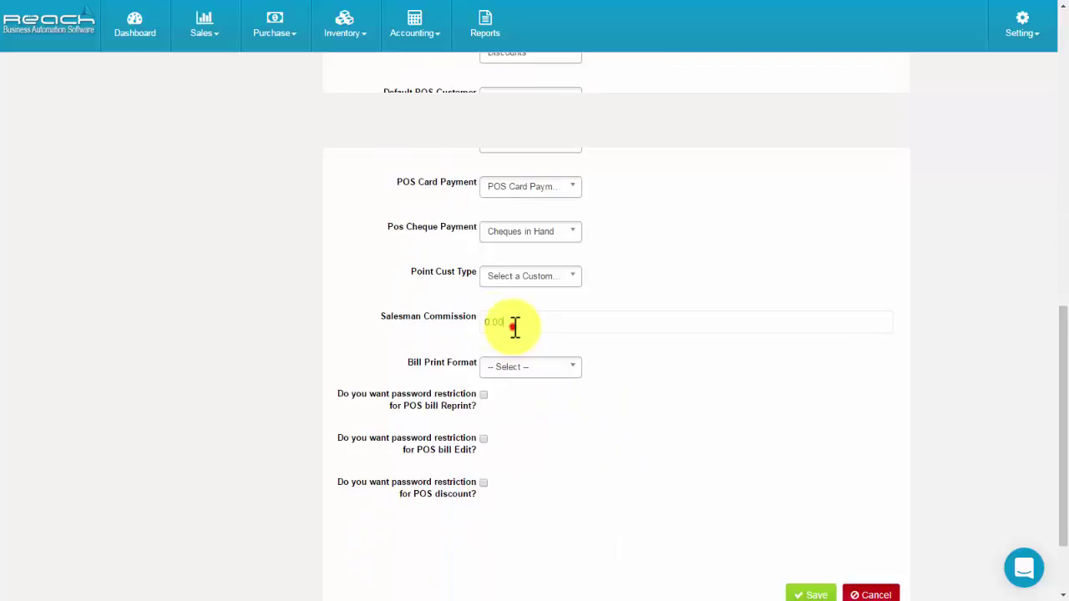
{"action": "type", "text": "100"}
{"action": "left_click", "coordinate": [515, 368]}
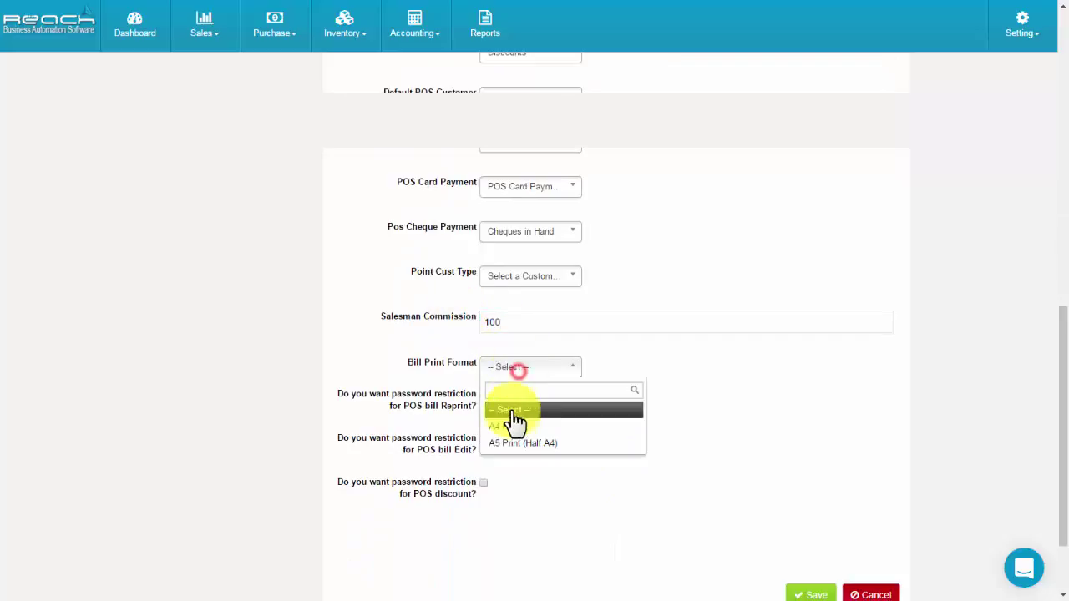
{"action": "left_click", "coordinate": [508, 423]}
Require a password for POS bill reprints and save the settings.
{"action": "left_click", "coordinate": [483, 397]}
{"action": "left_click", "coordinate": [535, 402]}
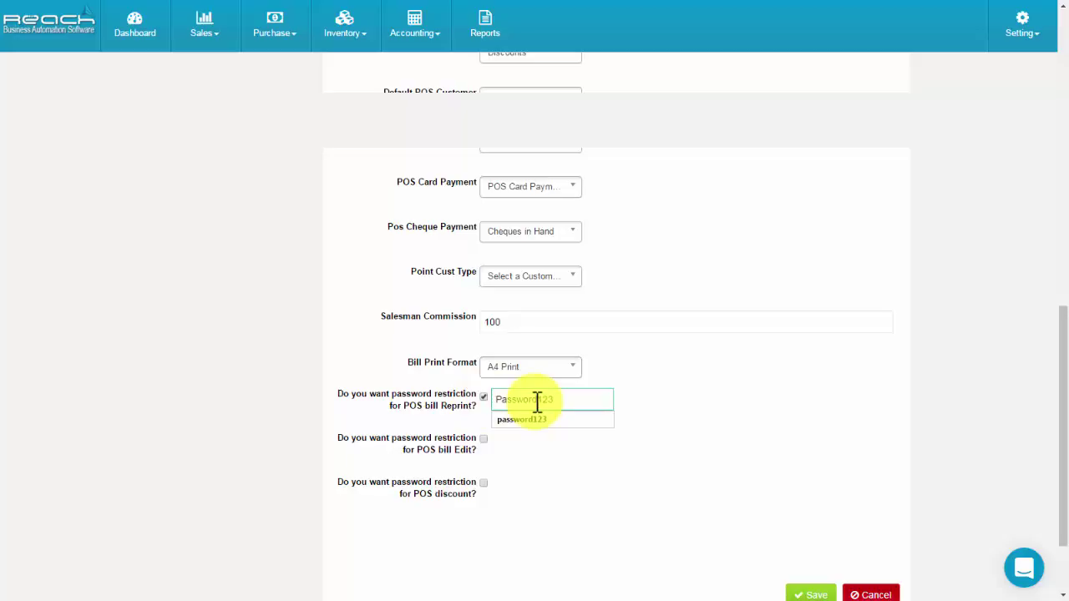
{"action": "left_click", "coordinate": [491, 446]}
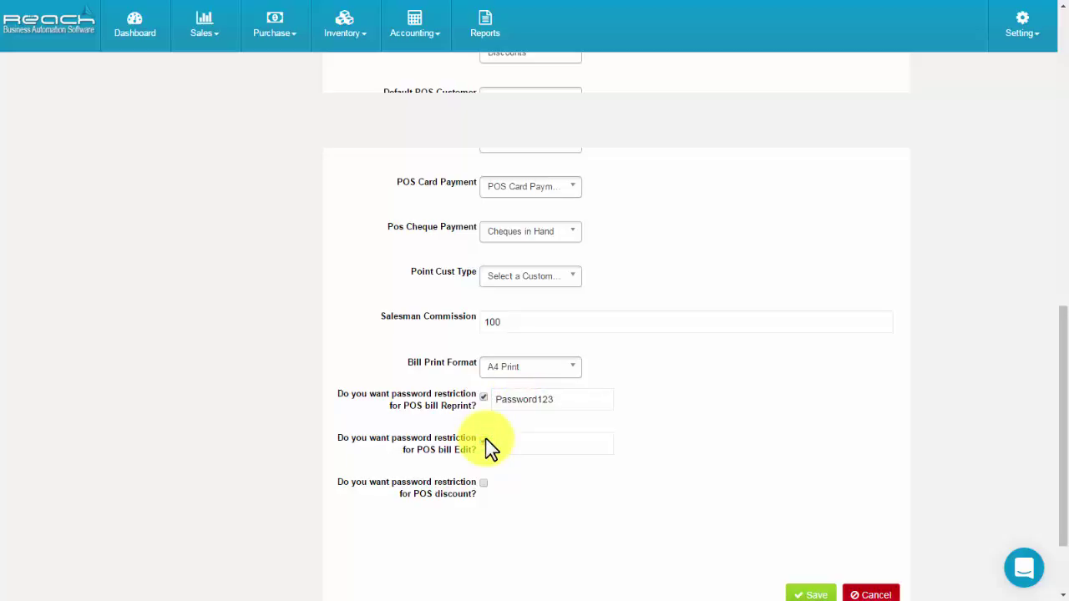
{"action": "left_click", "coordinate": [483, 485]}
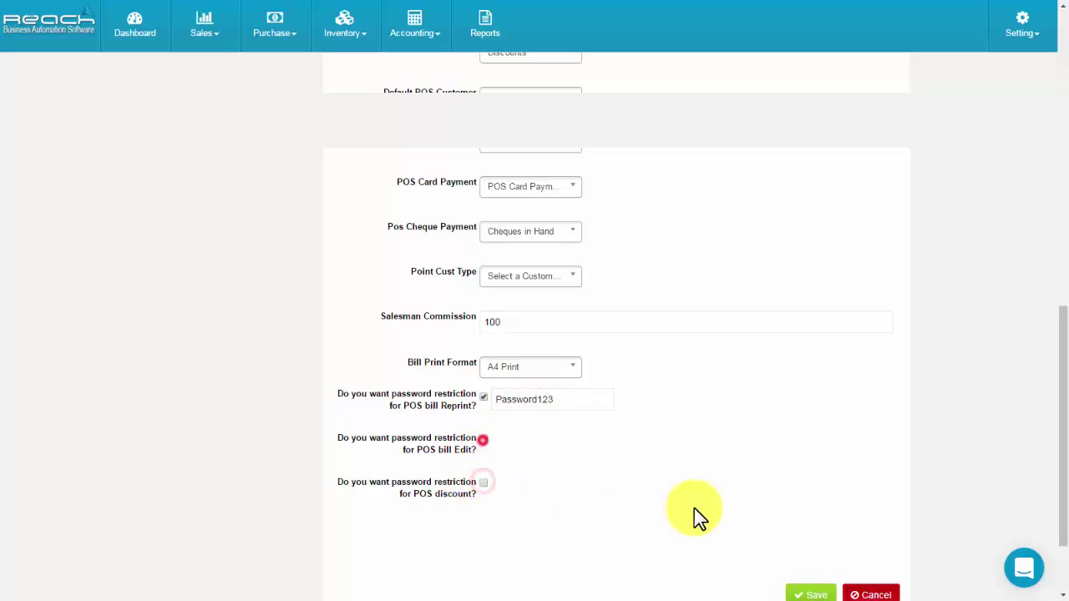
{"action": "scroll", "coordinate": [685, 513], "scroll_direction": "down", "scroll_amount": 2}
{"action": "left_click", "coordinate": [812, 491]}
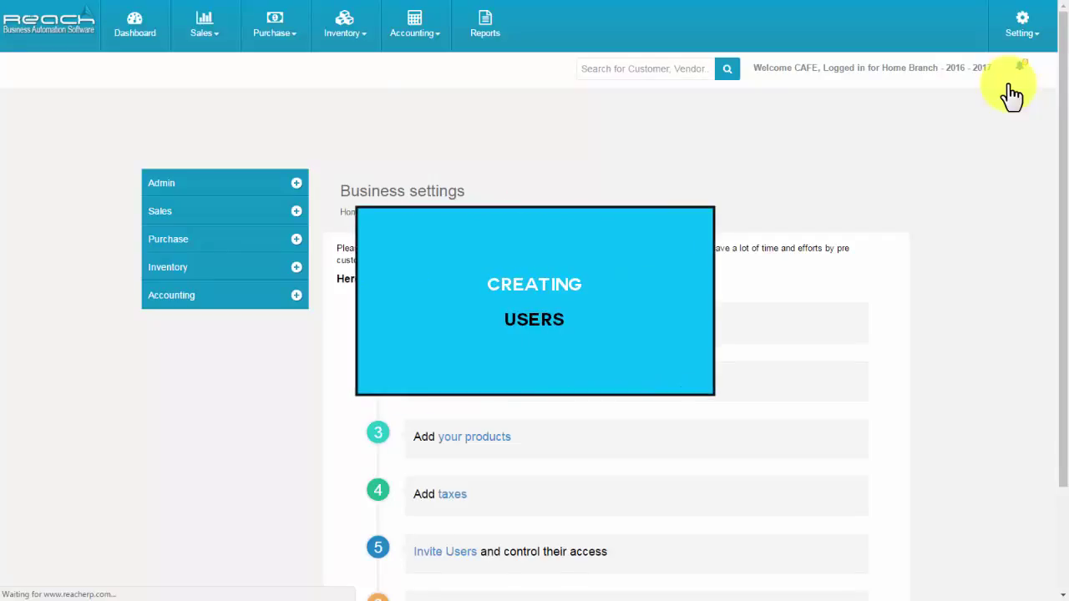
Start a new user with Sales access to invoices, receipts and credit notes, with create and view rights.
{"action": "left_click", "coordinate": [258, 188]}
{"action": "left_click", "coordinate": [238, 353]}
{"action": "left_click", "coordinate": [226, 376]}
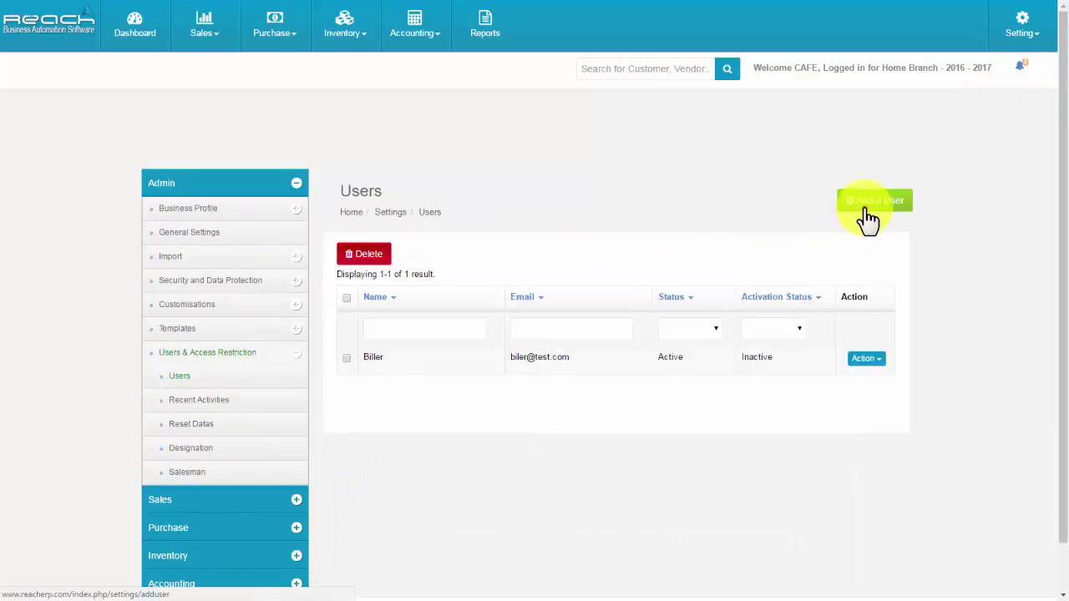
{"action": "left_click", "coordinate": [868, 219]}
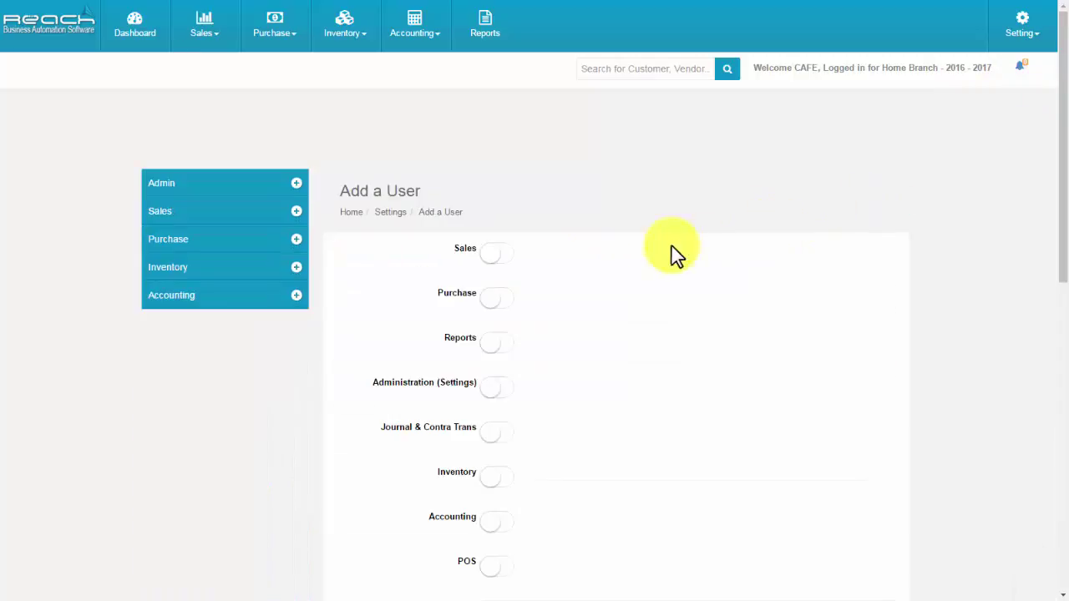
{"action": "left_click", "coordinate": [501, 259]}
{"action": "left_click", "coordinate": [634, 298]}
{"action": "left_click", "coordinate": [686, 298]}
{"action": "left_click", "coordinate": [742, 298]}
{"action": "left_click", "coordinate": [487, 320]}
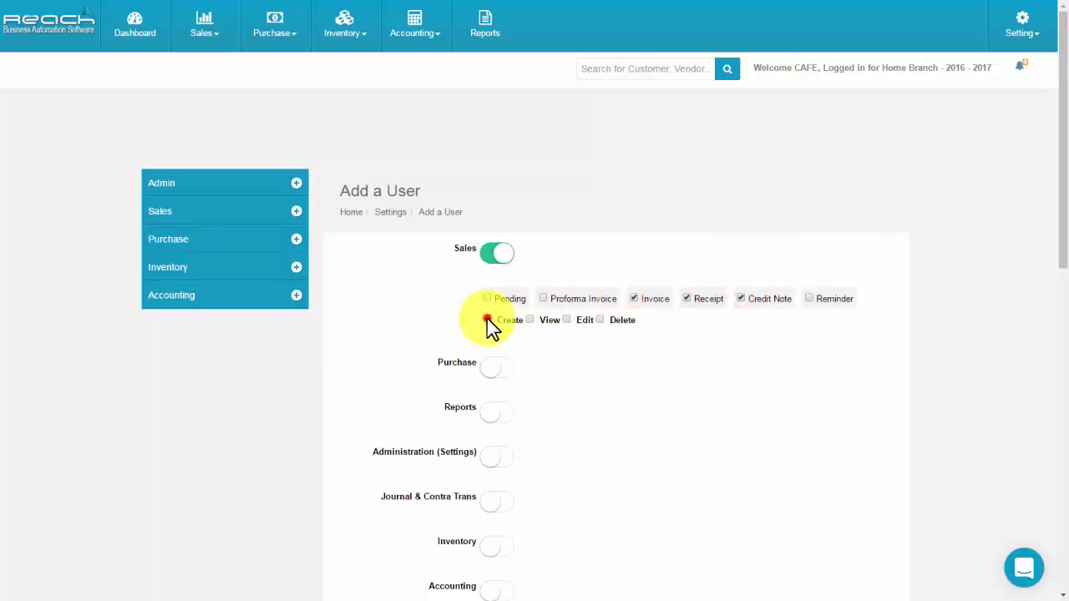
{"action": "left_click", "coordinate": [530, 320]}
Grant Purchase access to pending purchases, orders, bills, payments and debit notes, with view rights.
{"action": "left_click", "coordinate": [501, 369]}
{"action": "scroll", "coordinate": [506, 375], "scroll_direction": "down", "scroll_amount": 2}
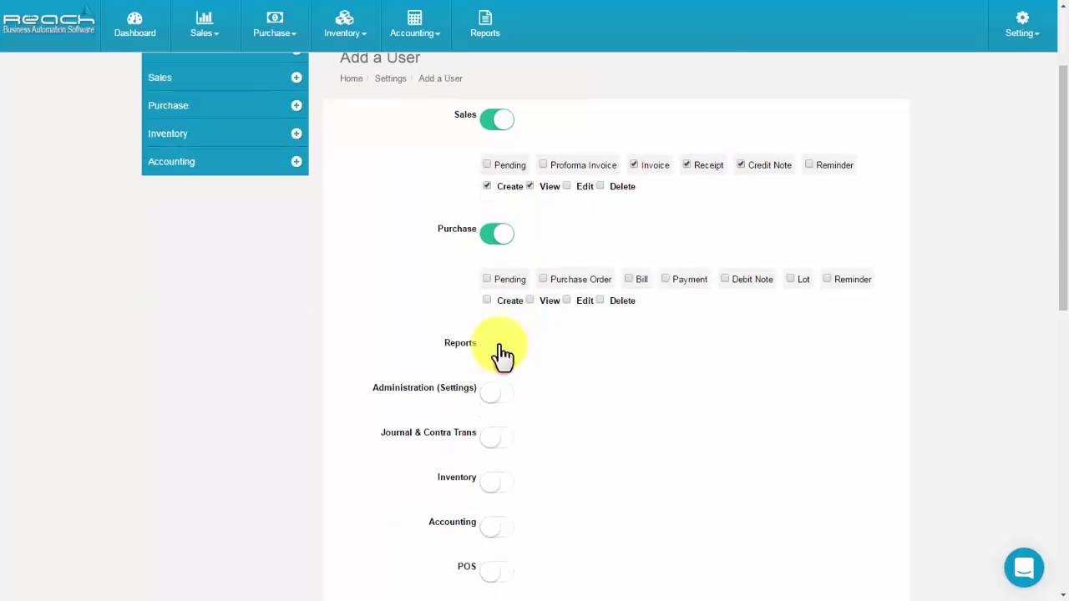
{"action": "left_click", "coordinate": [487, 279]}
{"action": "left_click", "coordinate": [543, 279]}
{"action": "left_click", "coordinate": [628, 279]}
{"action": "left_click", "coordinate": [665, 278]}
{"action": "left_click", "coordinate": [726, 279]}
{"action": "left_click", "coordinate": [529, 300]}
Grant POS access with create, view and edit rights.
{"action": "scroll", "coordinate": [510, 334], "scroll_direction": "down", "scroll_amount": 2}
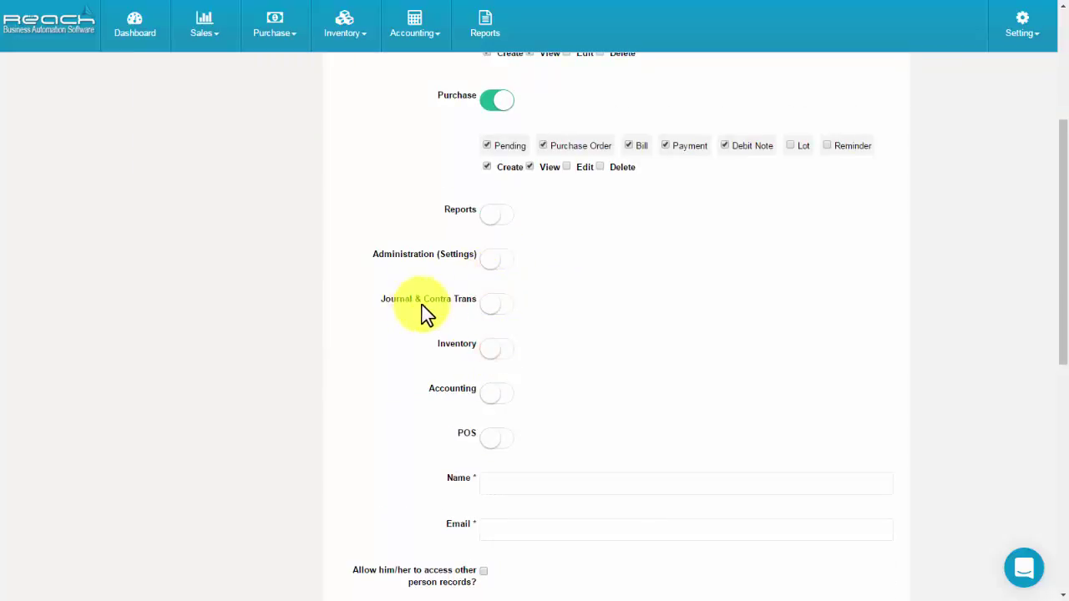
{"action": "scroll", "coordinate": [480, 380], "scroll_direction": "down", "scroll_amount": 1}
{"action": "left_click", "coordinate": [496, 373]}
{"action": "left_click", "coordinate": [483, 410]}
{"action": "left_click", "coordinate": [526, 413]}
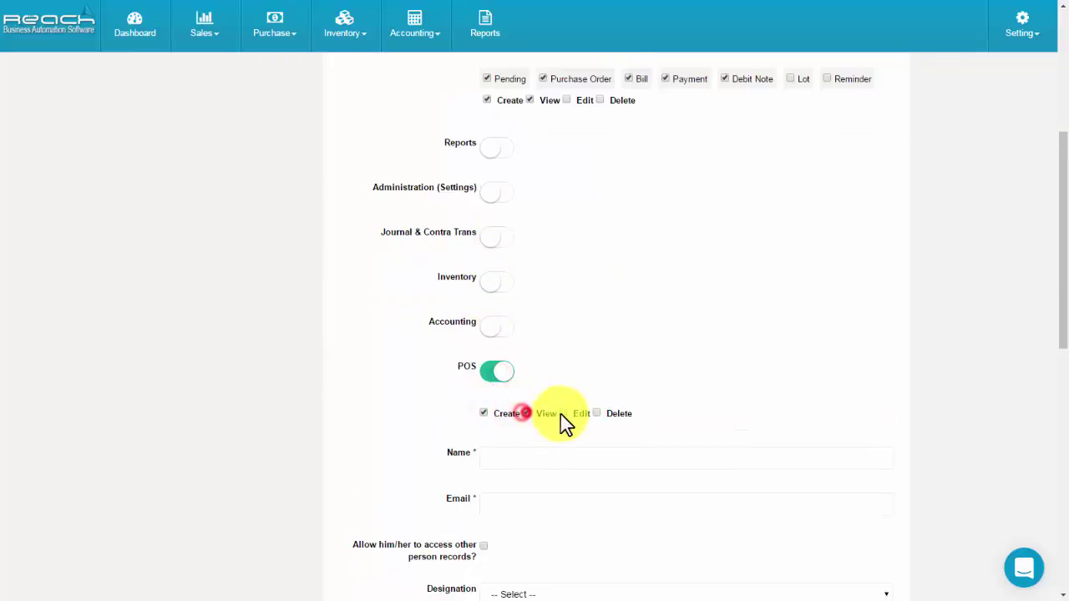
{"action": "left_click", "coordinate": [563, 413]}
Name the user 'User 1', enter their e-mail address, and allow viewing and editing others' records.
{"action": "left_click", "coordinate": [527, 458]}
{"action": "type", "text": "User 1"}
{"action": "left_click", "coordinate": [518, 502]}
{"action": "scroll", "coordinate": [518, 499], "scroll_direction": "down", "scroll_amount": 4}
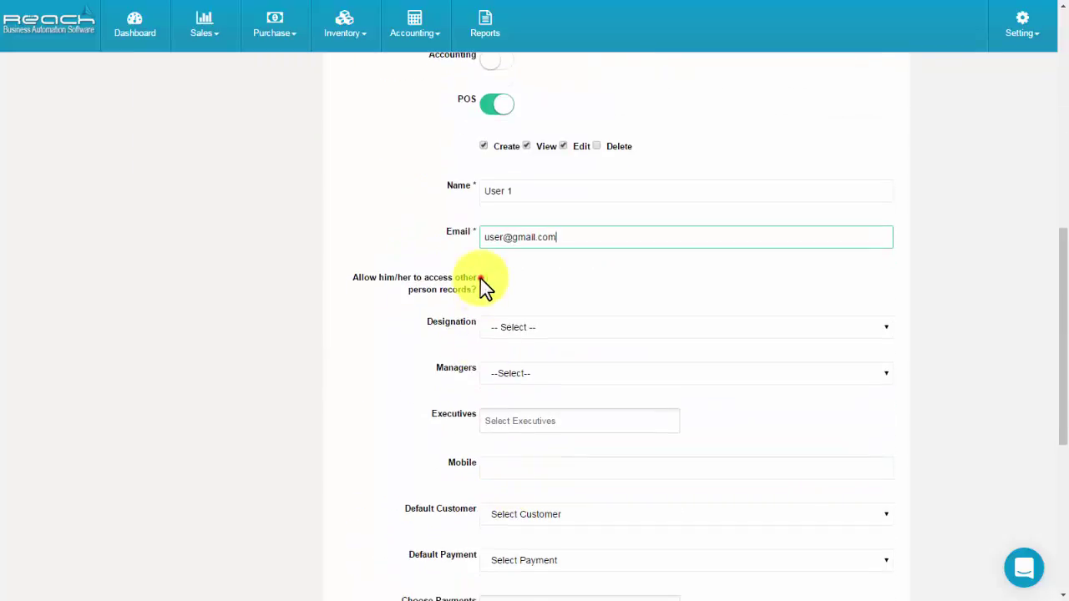
{"action": "left_click", "coordinate": [482, 277]}
{"action": "left_click", "coordinate": [483, 323]}
{"action": "left_click", "coordinate": [520, 323]}
Set designation to Users, enter the user's mobile number, and make CASH the default payment.
{"action": "left_click", "coordinate": [511, 367]}
{"action": "left_click", "coordinate": [515, 397]}
{"action": "left_click", "coordinate": [509, 462]}
{"action": "left_click", "coordinate": [508, 510]}
{"action": "type", "text": "954125487"}
{"action": "scroll", "coordinate": [517, 468], "scroll_direction": "down", "scroll_amount": 2}
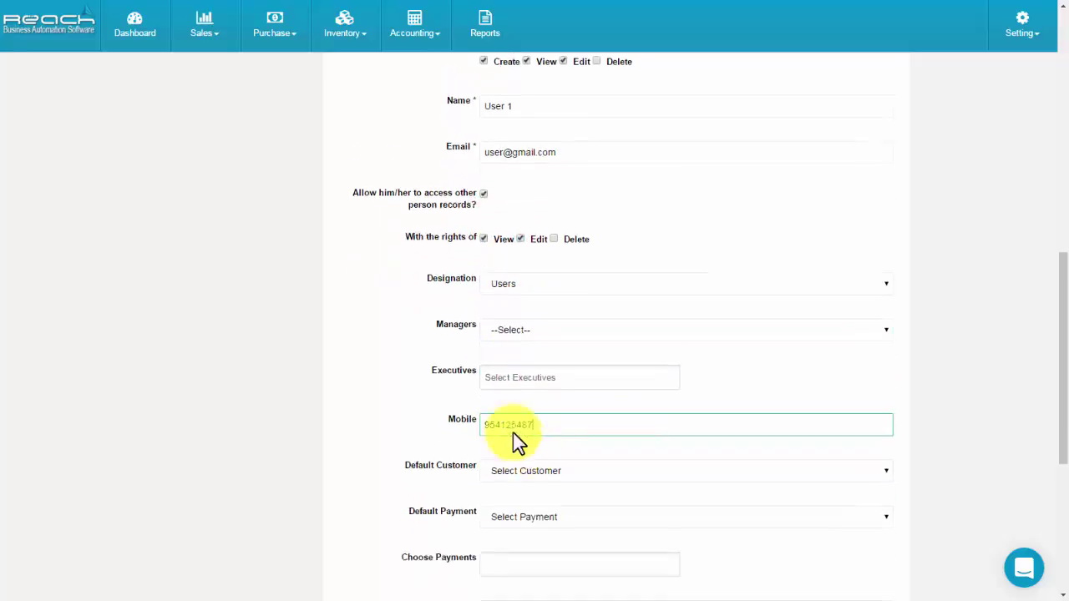
{"action": "left_click", "coordinate": [512, 421]}
{"action": "left_click", "coordinate": [506, 467]}
{"action": "left_click", "coordinate": [508, 498]}
Allow CASH, POS Card Payment and Cheques in Hand payments and set the status to Active.
{"action": "scroll", "coordinate": [507, 506], "scroll_direction": "down", "scroll_amount": 1}
{"action": "left_click", "coordinate": [493, 446]}
{"action": "left_click", "coordinate": [496, 469]}
{"action": "left_click", "coordinate": [536, 449]}
{"action": "left_click", "coordinate": [541, 503]}
{"action": "left_click", "coordinate": [627, 447]}
{"action": "left_click", "coordinate": [597, 485]}
{"action": "left_click", "coordinate": [520, 511]}
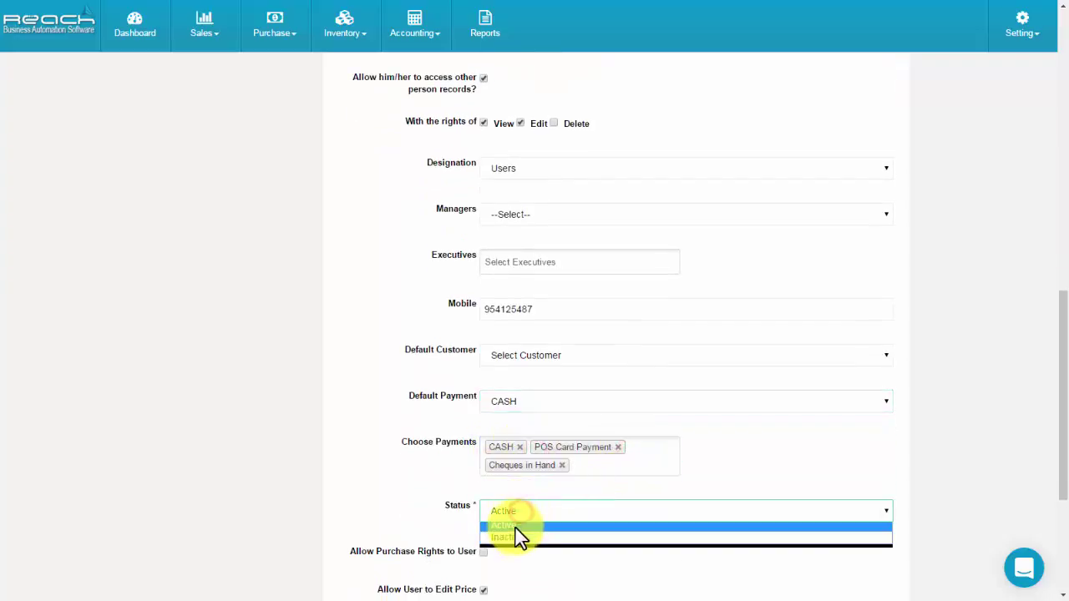
{"action": "left_click", "coordinate": [520, 523]}
Give purchase, price-edit and discount-edit rights, set and confirm a password, and save the user.
{"action": "scroll", "coordinate": [501, 435], "scroll_direction": "down", "scroll_amount": 3}
{"action": "left_click", "coordinate": [482, 351]}
{"action": "left_click", "coordinate": [482, 389]}
{"action": "left_click", "coordinate": [483, 427]}
{"action": "left_click", "coordinate": [483, 465]}
{"action": "left_click", "coordinate": [493, 506]}
{"action": "scroll", "coordinate": [505, 410], "scroll_direction": "down", "scroll_amount": 2}
{"action": "type", "text": "******"}
{"action": "left_click", "coordinate": [507, 422]}
{"action": "type", "text": "******"}
{"action": "left_click", "coordinate": [800, 488]}
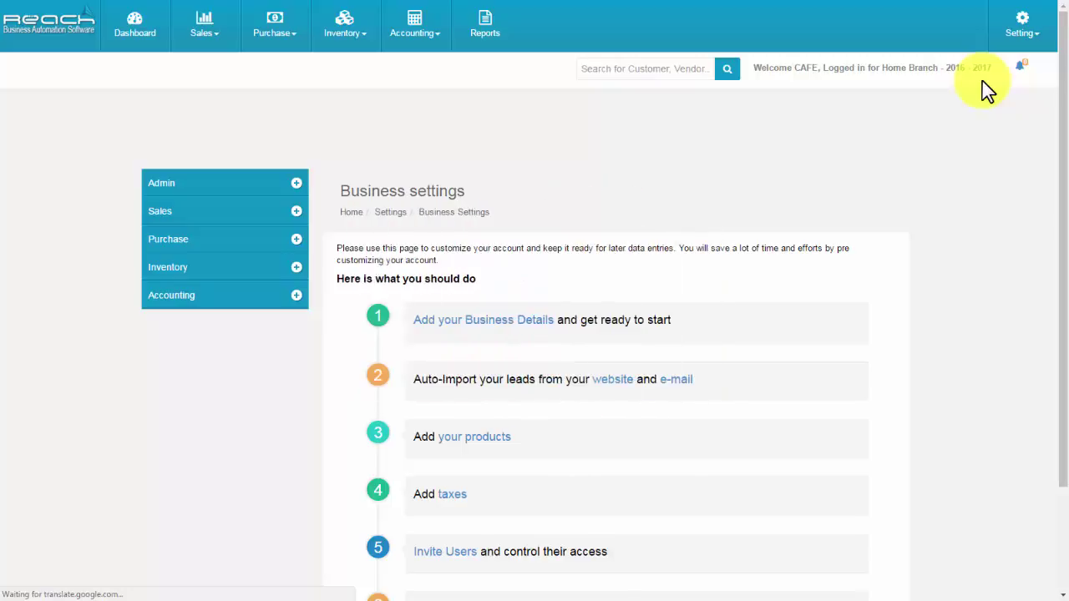
Turn on OTP generation for non-admin logins and save the setting.
{"action": "left_click", "coordinate": [266, 182]}
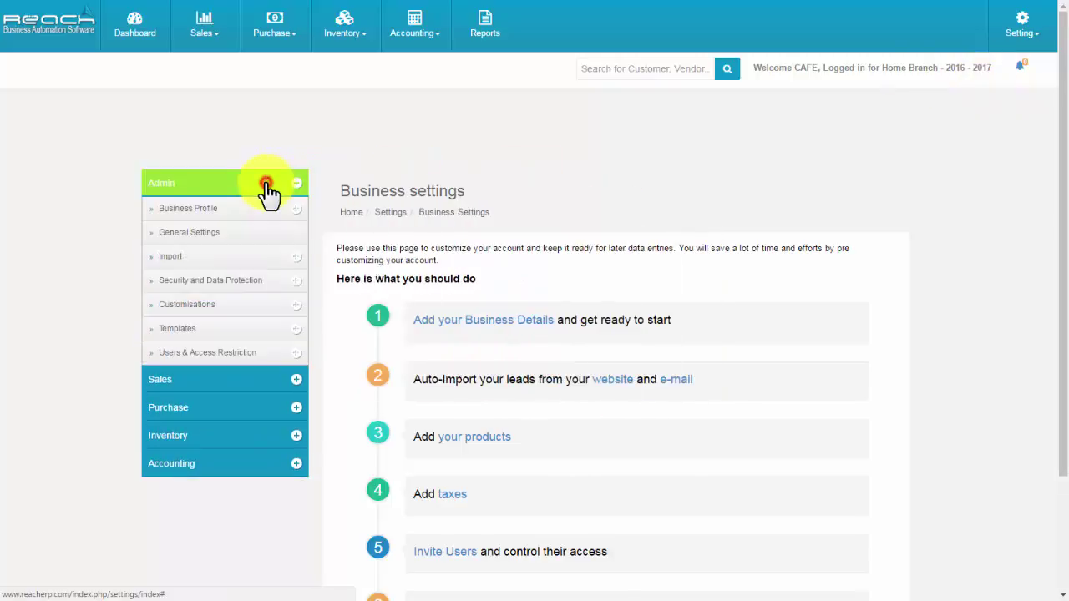
{"action": "left_click", "coordinate": [229, 282]}
{"action": "left_click", "coordinate": [209, 305]}
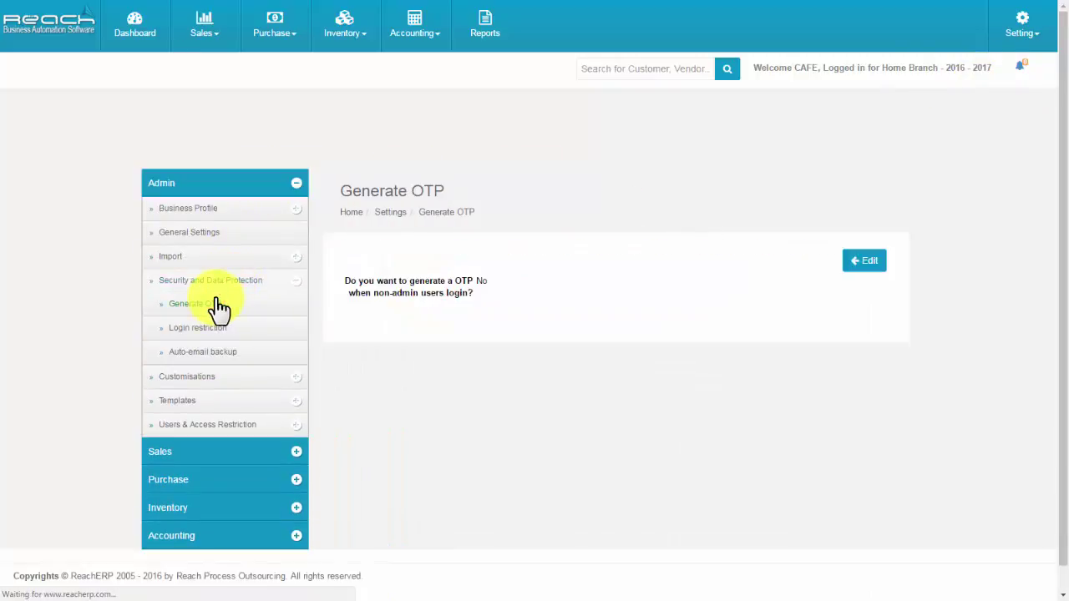
{"action": "left_click", "coordinate": [866, 266]}
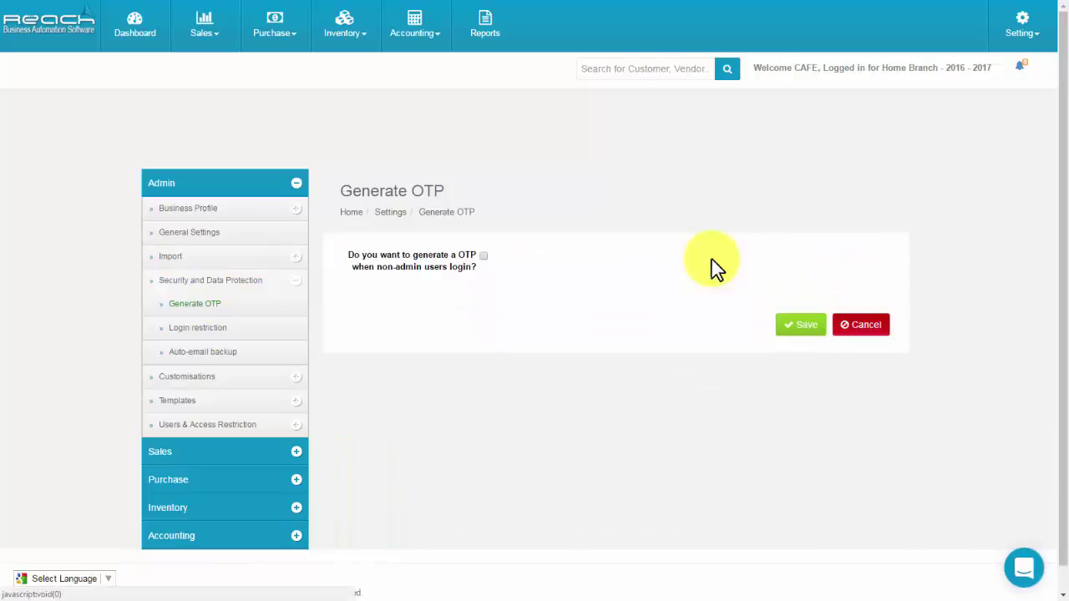
{"action": "left_click", "coordinate": [482, 255]}
{"action": "left_click", "coordinate": [472, 305]}
{"action": "left_click", "coordinate": [794, 376]}
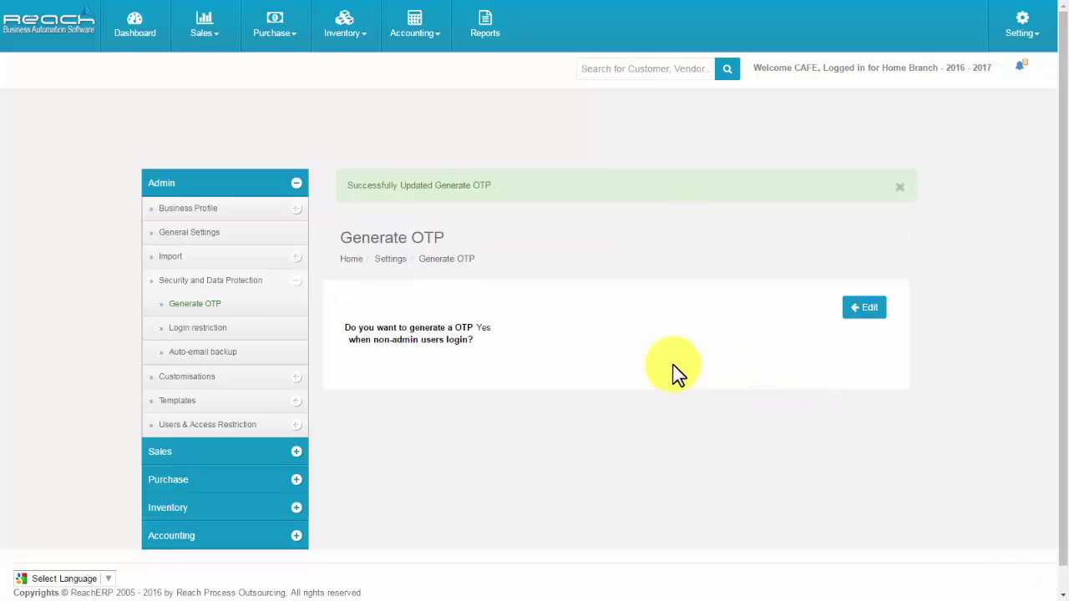
Restrict logins to before hour 18 and to IP 192.168.100.18, then save.
{"action": "left_click", "coordinate": [212, 327]}
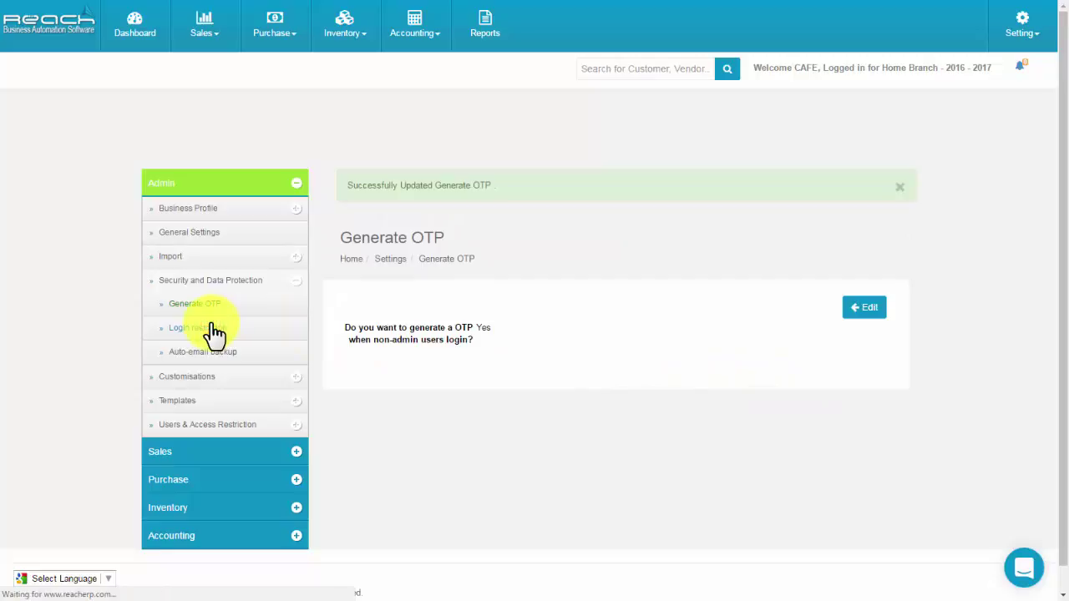
{"action": "left_click", "coordinate": [869, 261]}
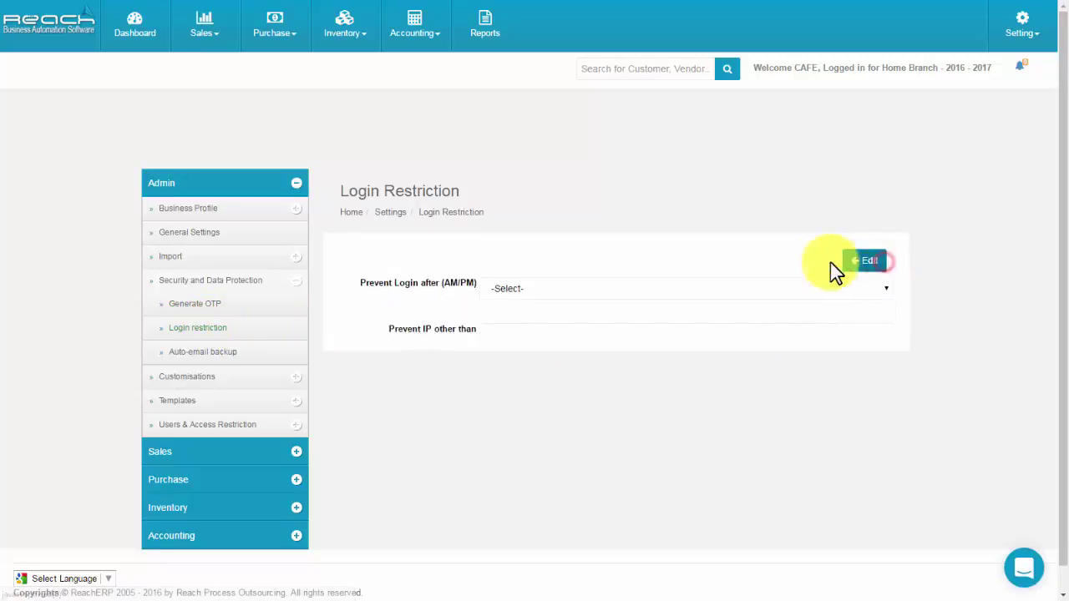
{"action": "left_click", "coordinate": [518, 263]}
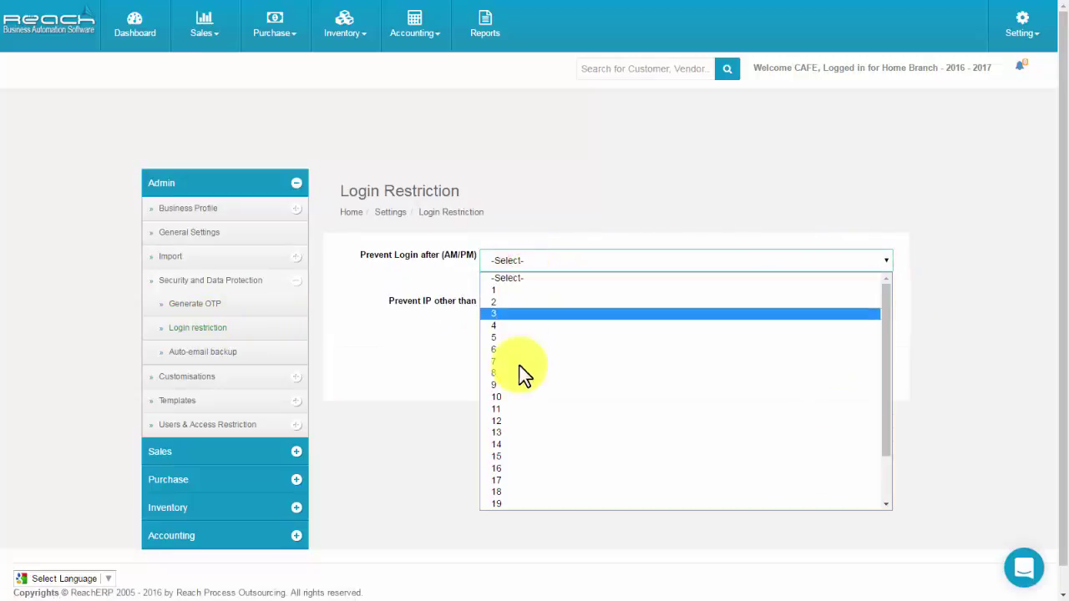
{"action": "left_click", "coordinate": [499, 491]}
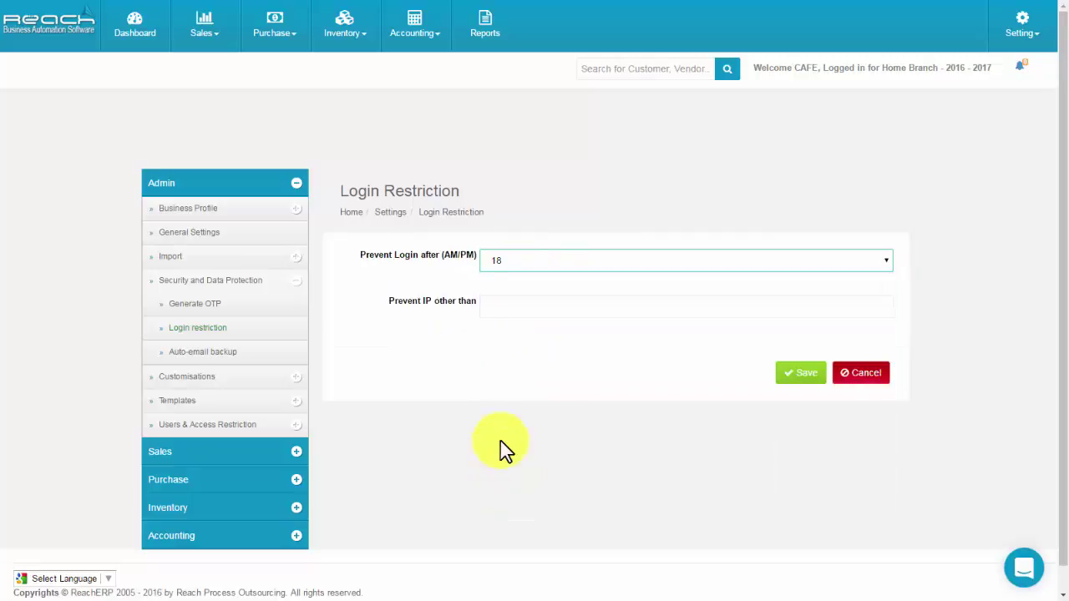
{"action": "left_click", "coordinate": [505, 306]}
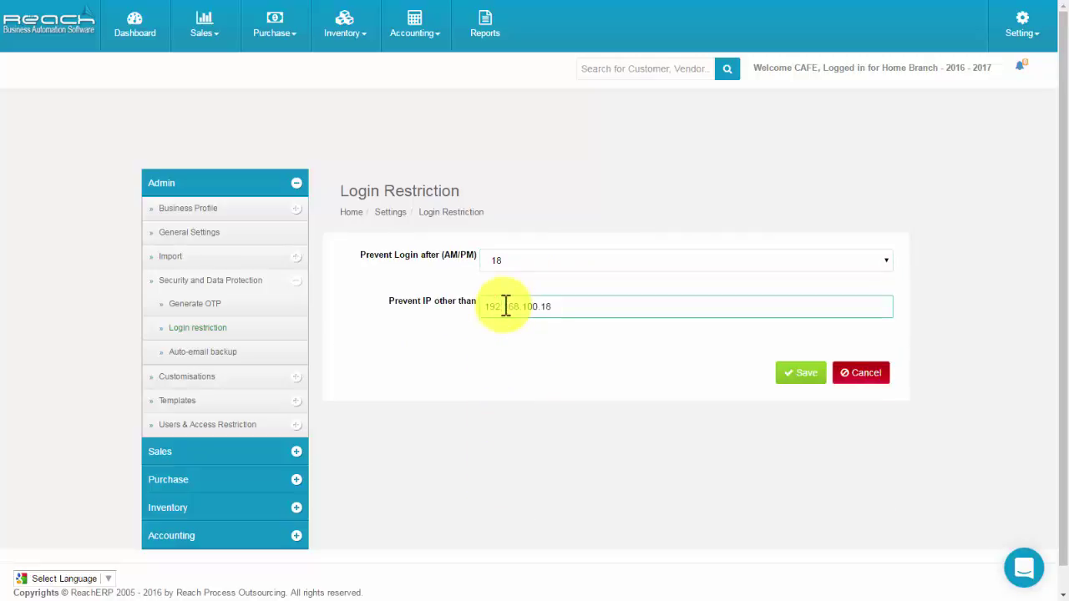
{"action": "left_click", "coordinate": [788, 380]}
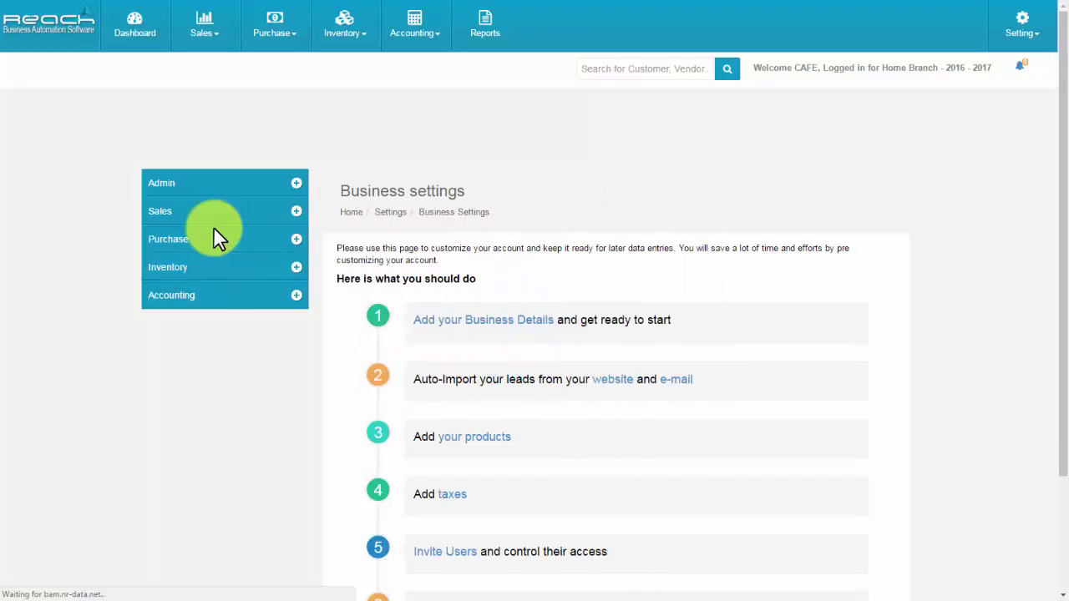
Enter a backup e-mail address in Auto-email backup and set the backup time to Week.
{"action": "left_click", "coordinate": [210, 185]}
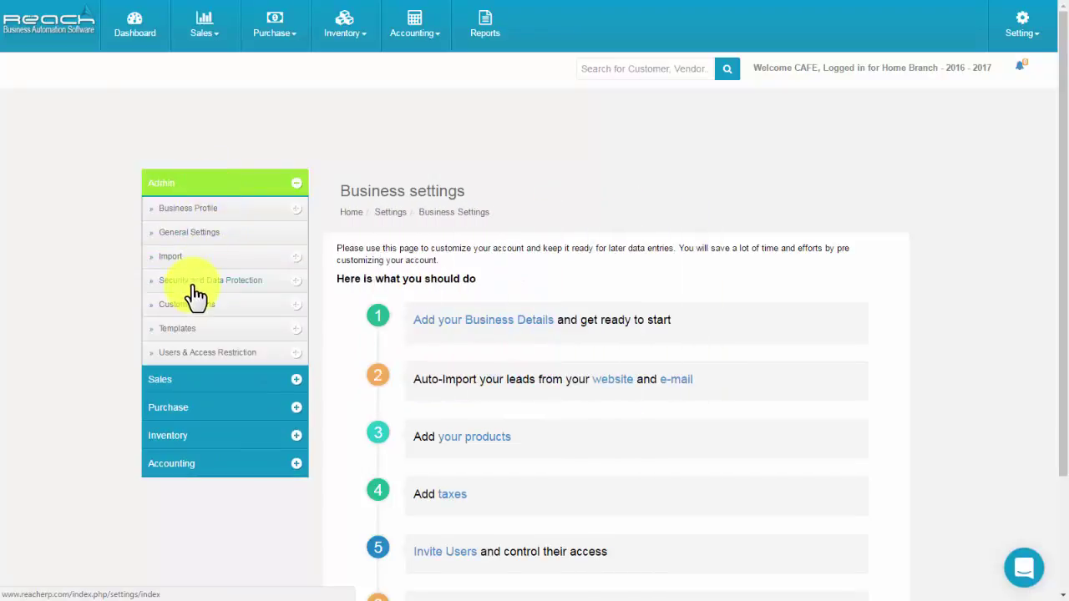
{"action": "left_click", "coordinate": [193, 281]}
{"action": "left_click", "coordinate": [205, 361]}
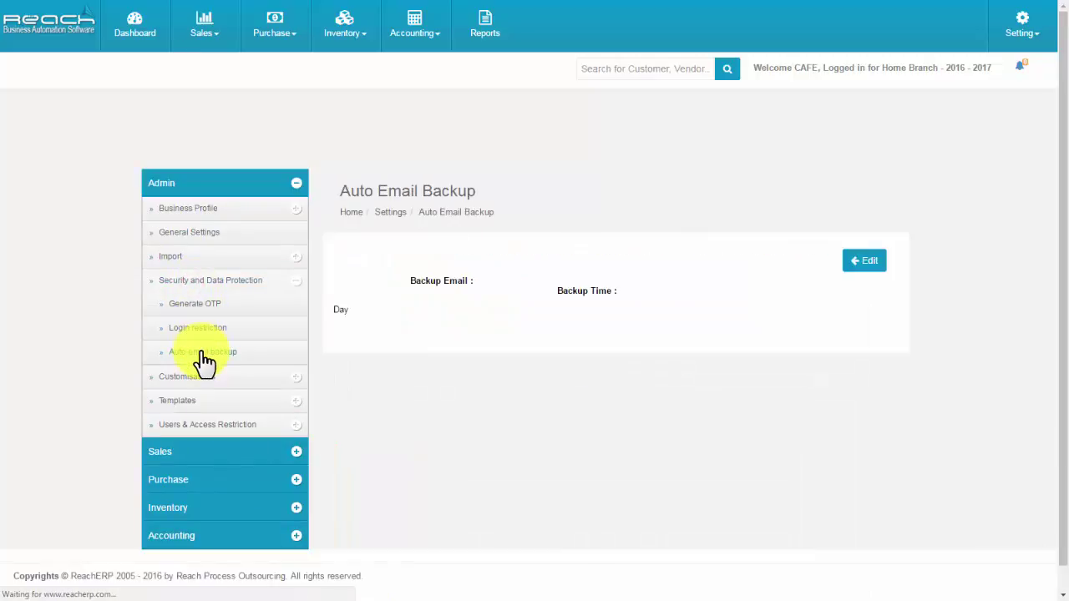
{"action": "left_click", "coordinate": [864, 260]}
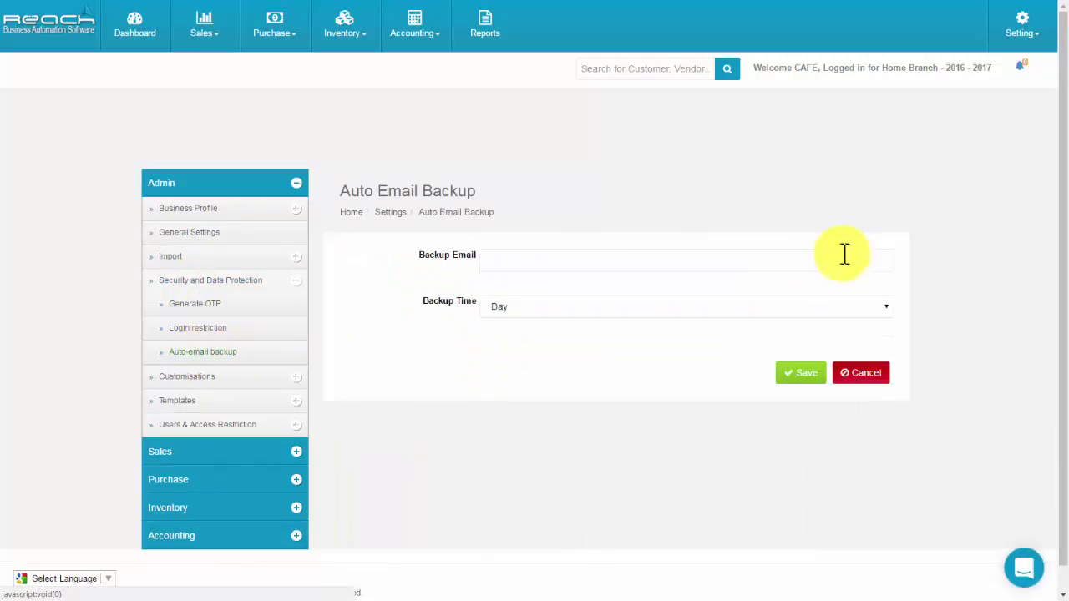
{"action": "left_click", "coordinate": [482, 262]}
{"action": "left_click", "coordinate": [614, 307]}
{"action": "left_click", "coordinate": [599, 348]}
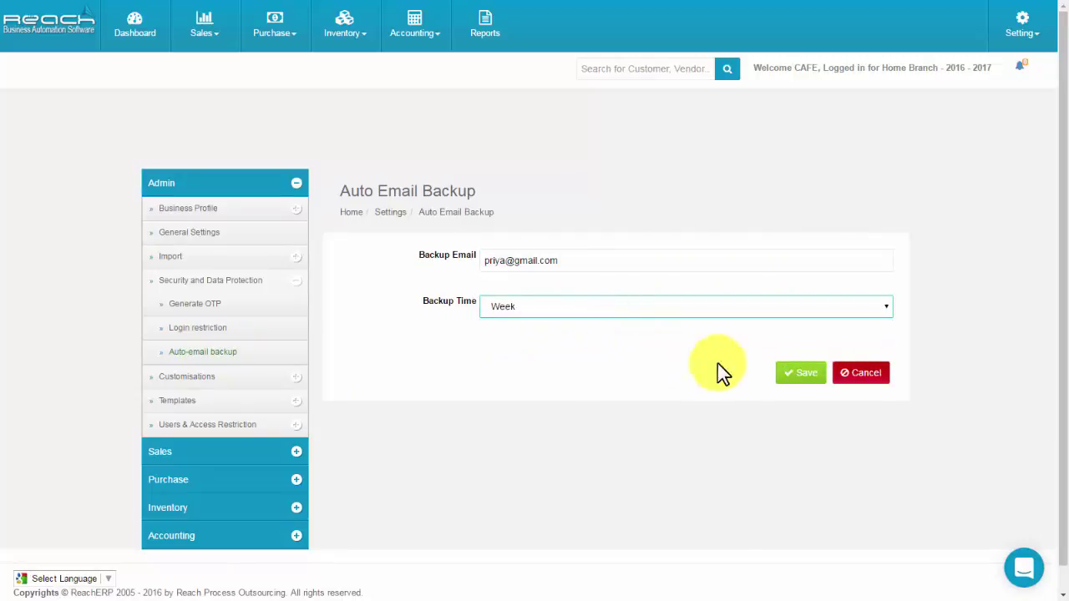
{"action": "left_click", "coordinate": [798, 386]}
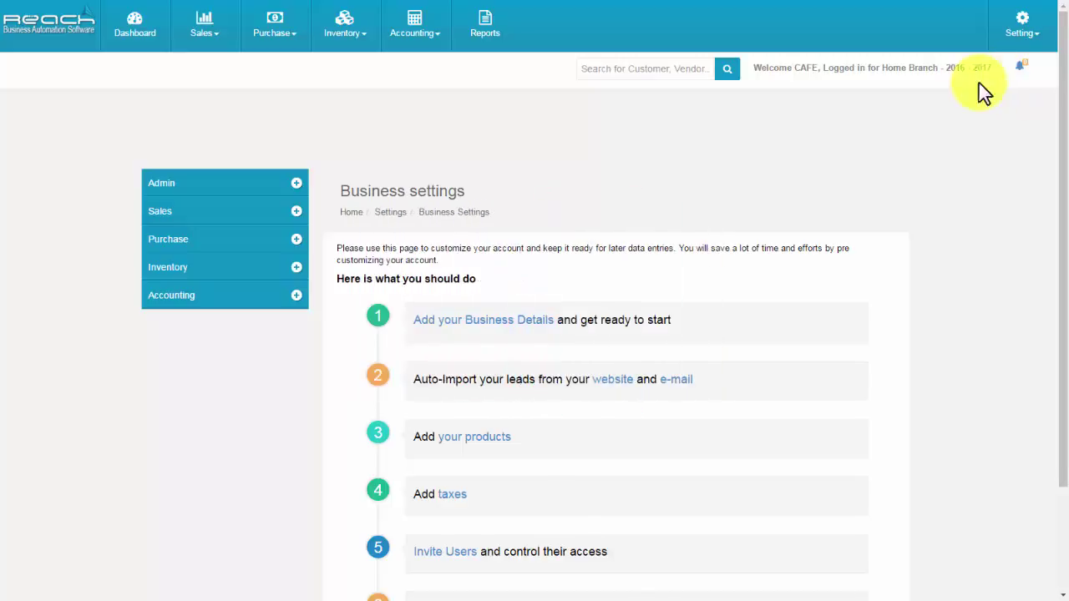
Create a Tab Menu customization displaying Inventory > Pendings as 'Drop' and check the Inventory menu.
{"action": "left_click", "coordinate": [269, 187]}
{"action": "left_click", "coordinate": [242, 314]}
{"action": "left_click", "coordinate": [241, 332]}
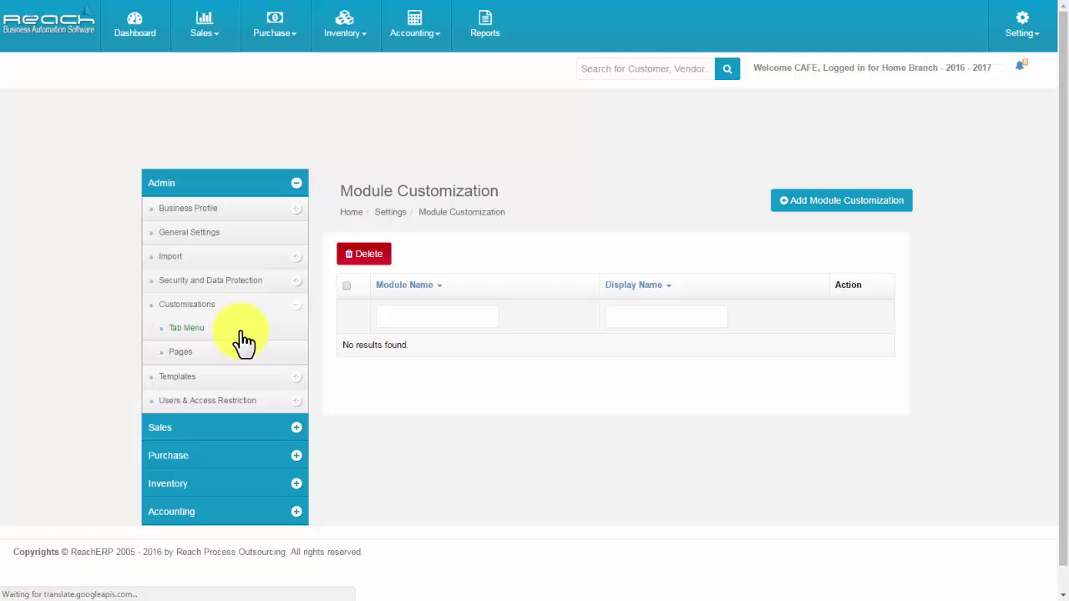
{"action": "left_click", "coordinate": [825, 197]}
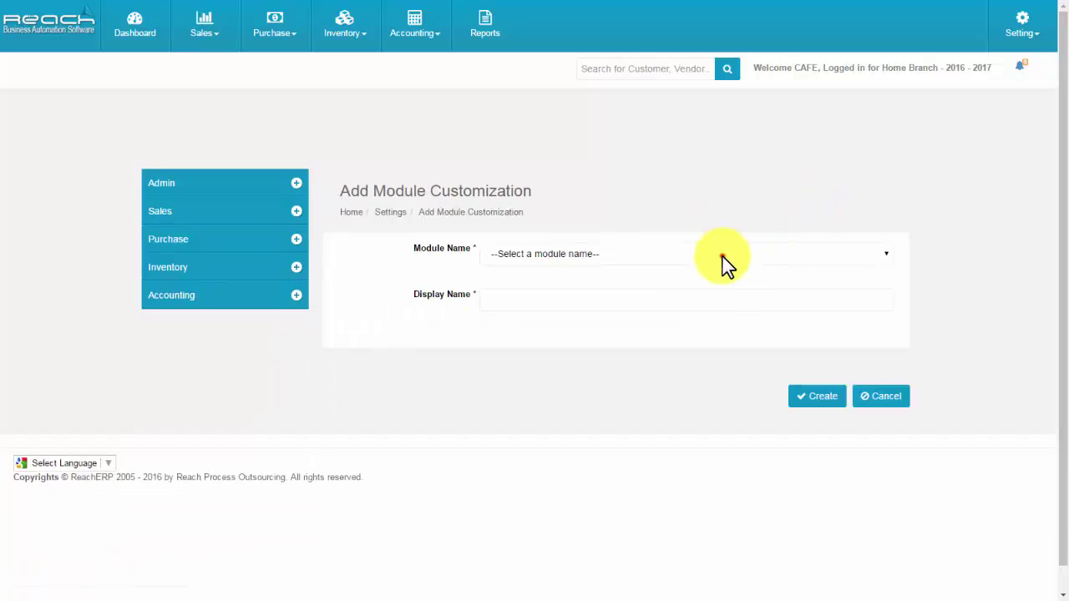
{"action": "left_click", "coordinate": [719, 255]}
{"action": "scroll", "coordinate": [666, 383], "scroll_direction": "down", "scroll_amount": 5}
{"action": "left_click", "coordinate": [666, 386]}
{"action": "left_click", "coordinate": [517, 298]}
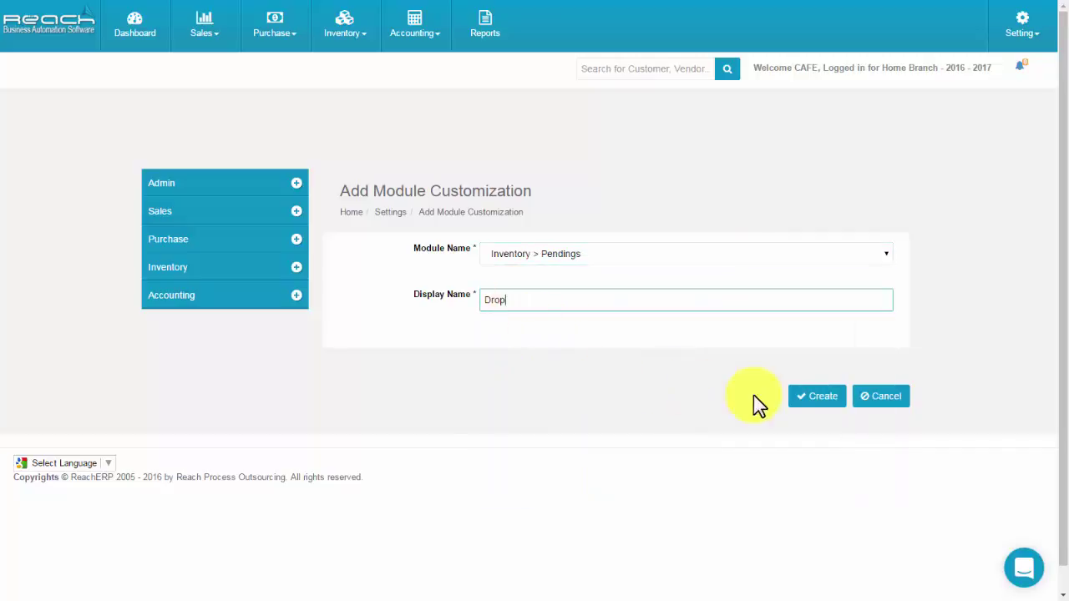
{"action": "left_click", "coordinate": [808, 399]}
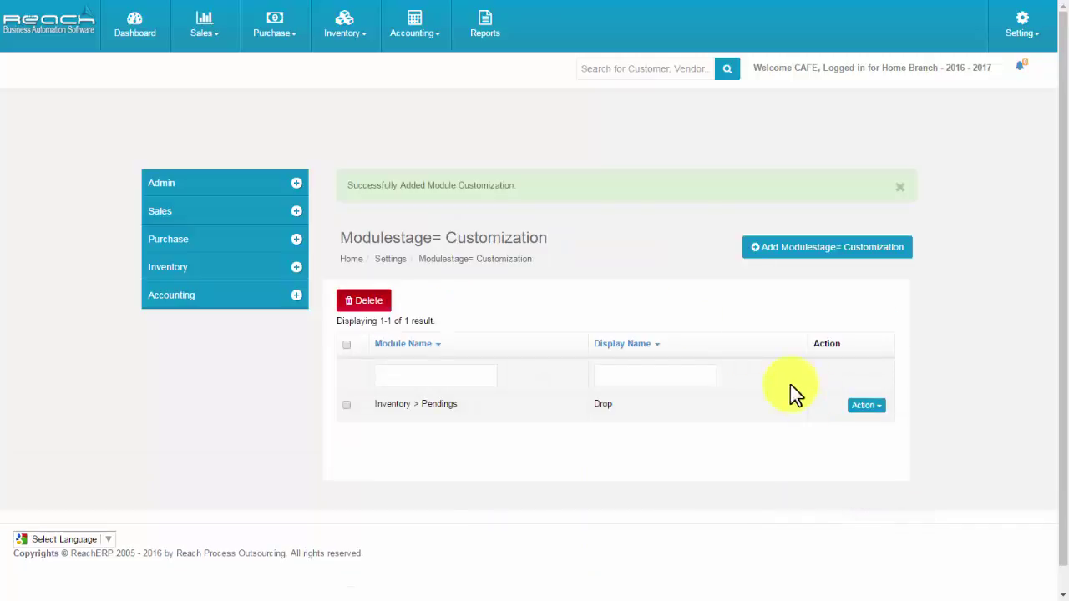
{"action": "left_click", "coordinate": [346, 38]}
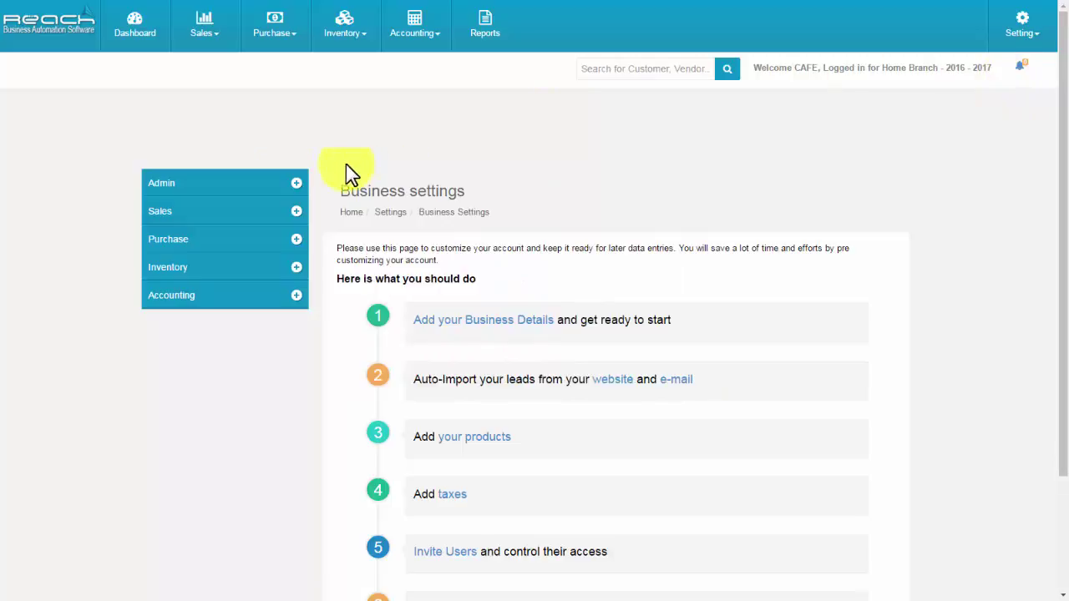
Append ' Visit Again' to the end of the Invoice SMS template and save it.
{"action": "left_click", "coordinate": [259, 183]}
{"action": "left_click", "coordinate": [238, 328]}
{"action": "left_click", "coordinate": [228, 353]}
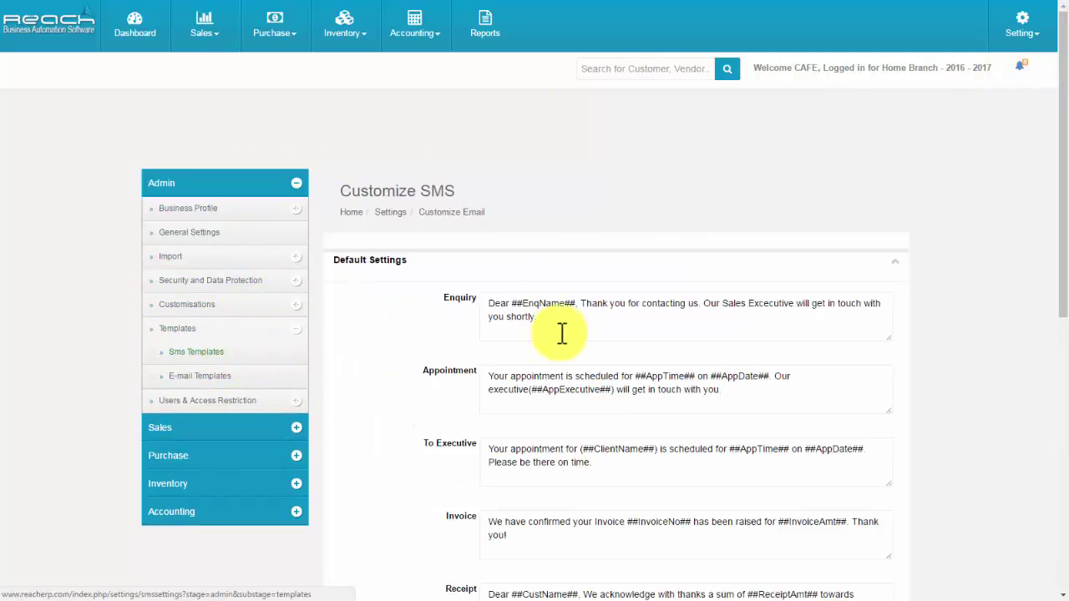
{"action": "scroll", "coordinate": [560, 334], "scroll_direction": "down", "scroll_amount": 2}
{"action": "scroll", "coordinate": [566, 329], "scroll_direction": "down", "scroll_amount": 2}
{"action": "left_click", "coordinate": [543, 335]}
{"action": "type", "text": "Visit Again"}
{"action": "scroll", "coordinate": [573, 370], "scroll_direction": "down", "scroll_amount": 7}
{"action": "left_click", "coordinate": [814, 444]}
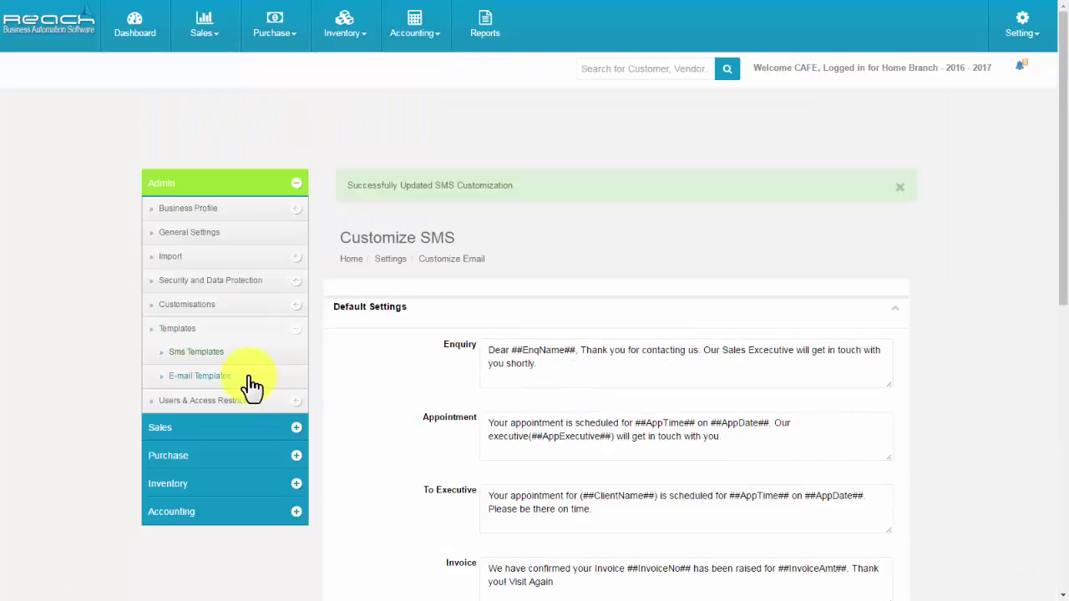
Change the Invoice e-mail template's closing to 'Thank you for visiting' and save it.
{"action": "left_click", "coordinate": [221, 377]}
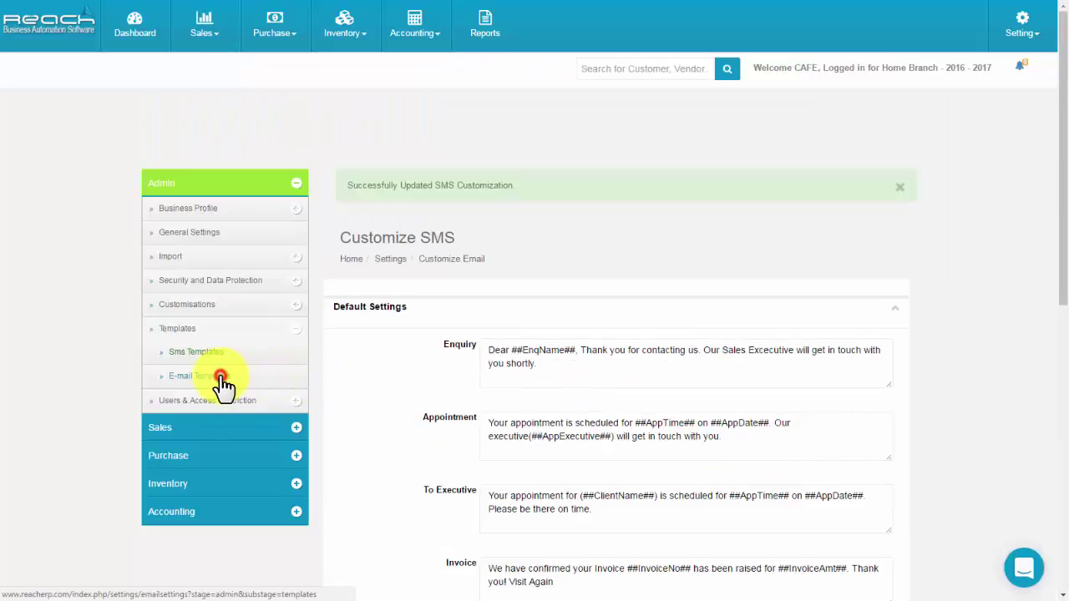
{"action": "scroll", "coordinate": [626, 394], "scroll_direction": "down", "scroll_amount": 2}
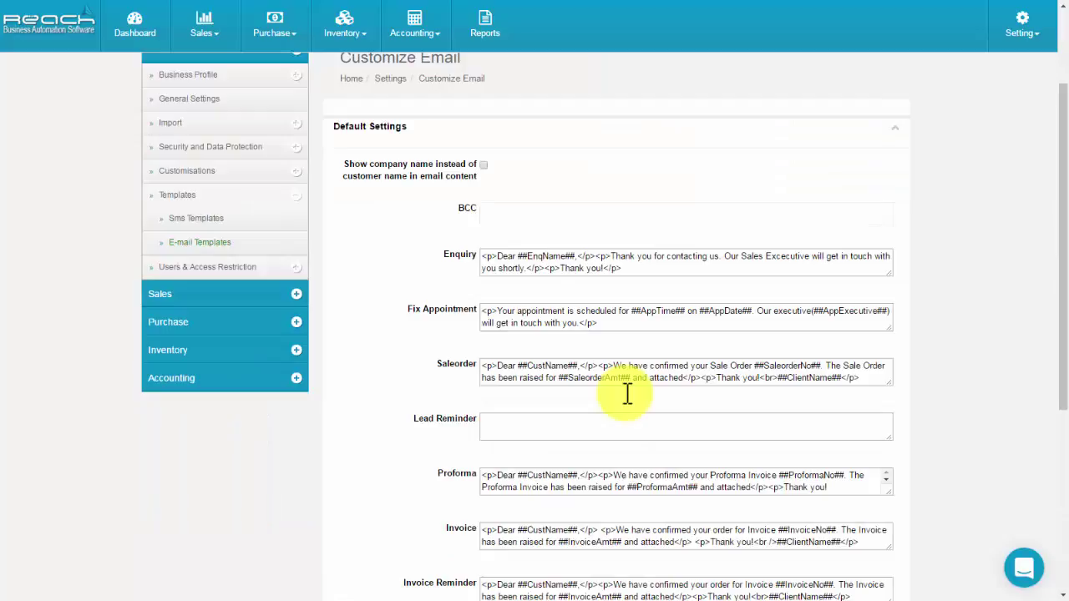
{"action": "scroll", "coordinate": [627, 394], "scroll_direction": "down", "scroll_amount": 3}
{"action": "left_click", "coordinate": [868, 406]}
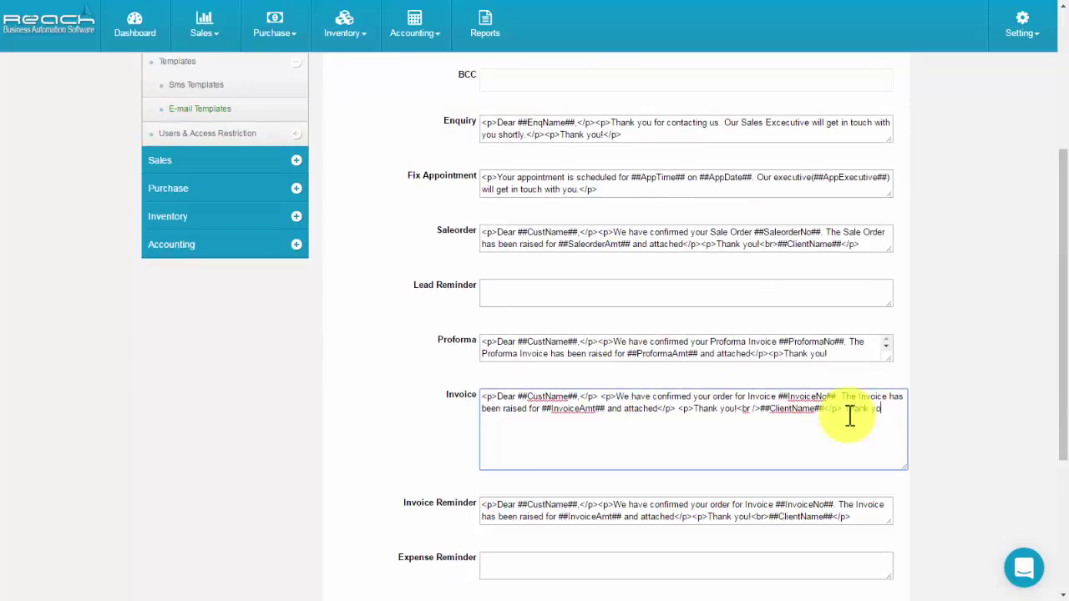
{"action": "scroll", "coordinate": [860, 434], "scroll_direction": "down", "scroll_amount": 5}
{"action": "left_click", "coordinate": [822, 448]}
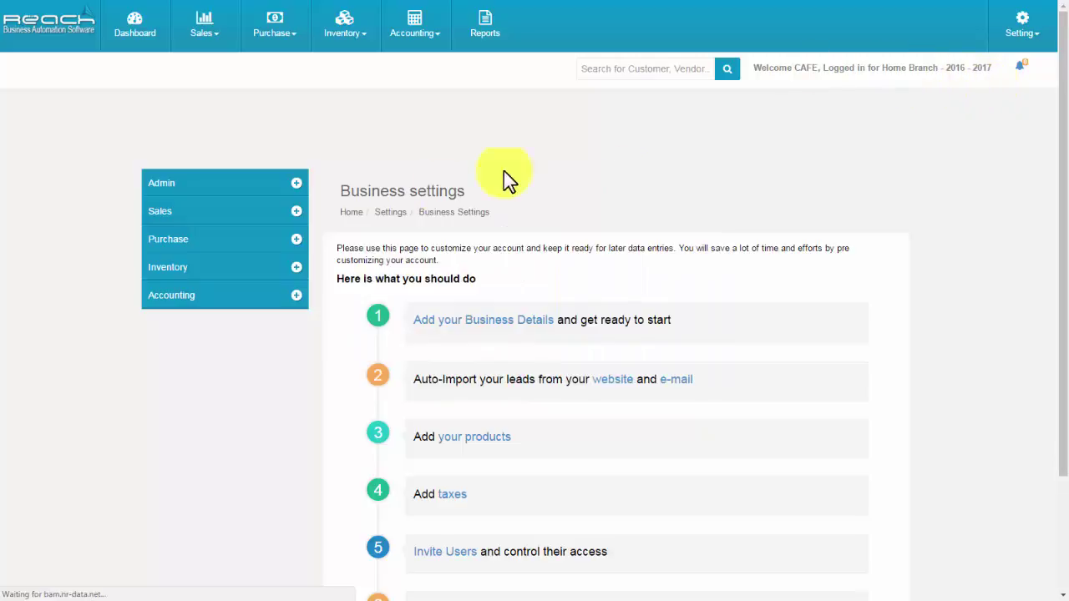
Start a new Invoice-type sales template based on Product SKU Barcodes.
{"action": "left_click", "coordinate": [226, 212]}
{"action": "left_click", "coordinate": [218, 238]}
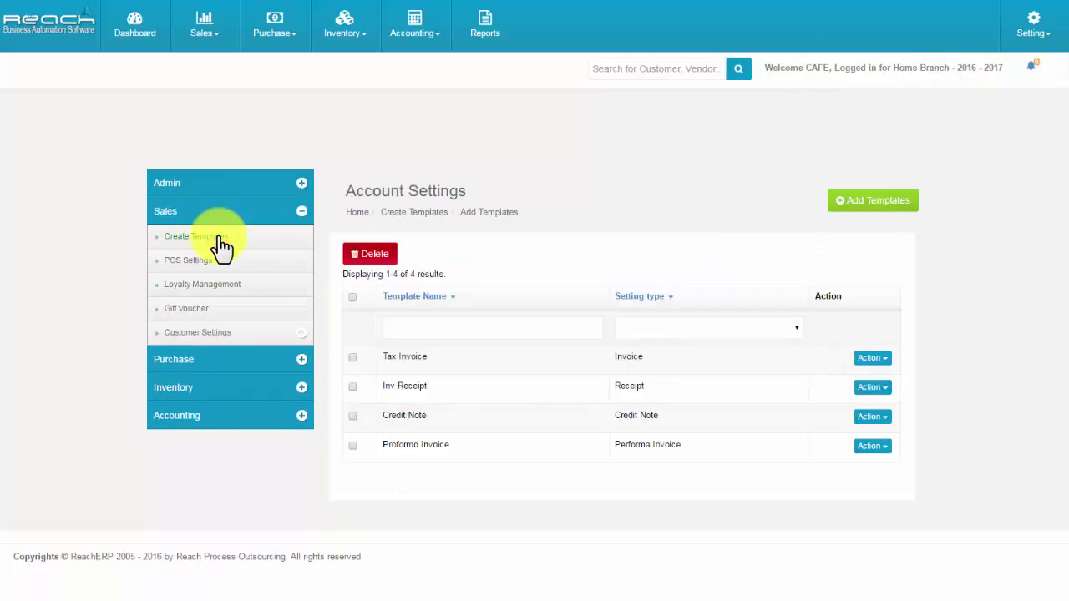
{"action": "left_click", "coordinate": [863, 201]}
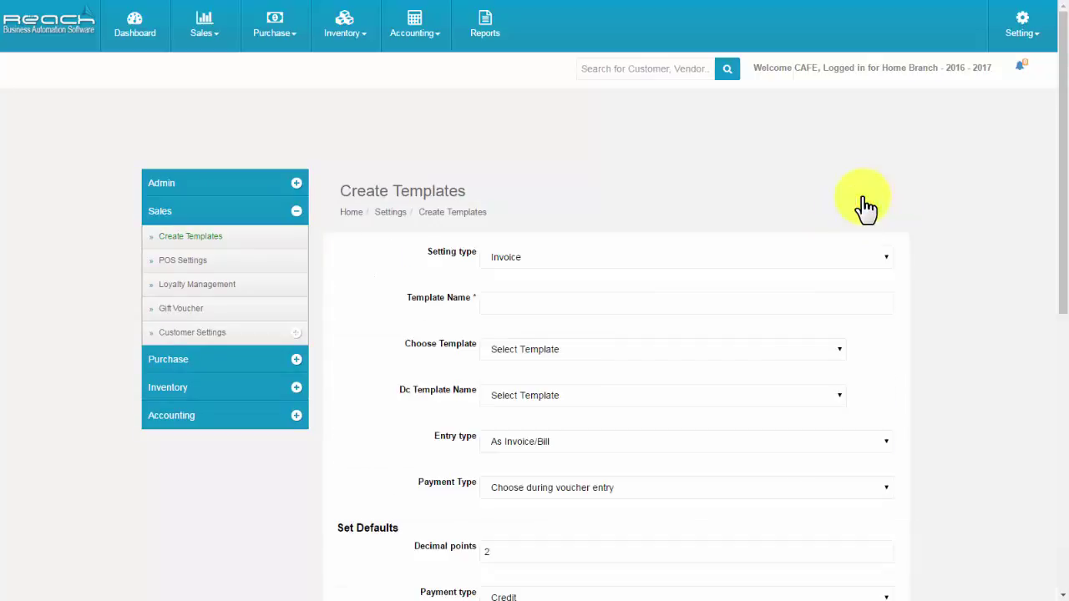
{"action": "left_click", "coordinate": [526, 257]}
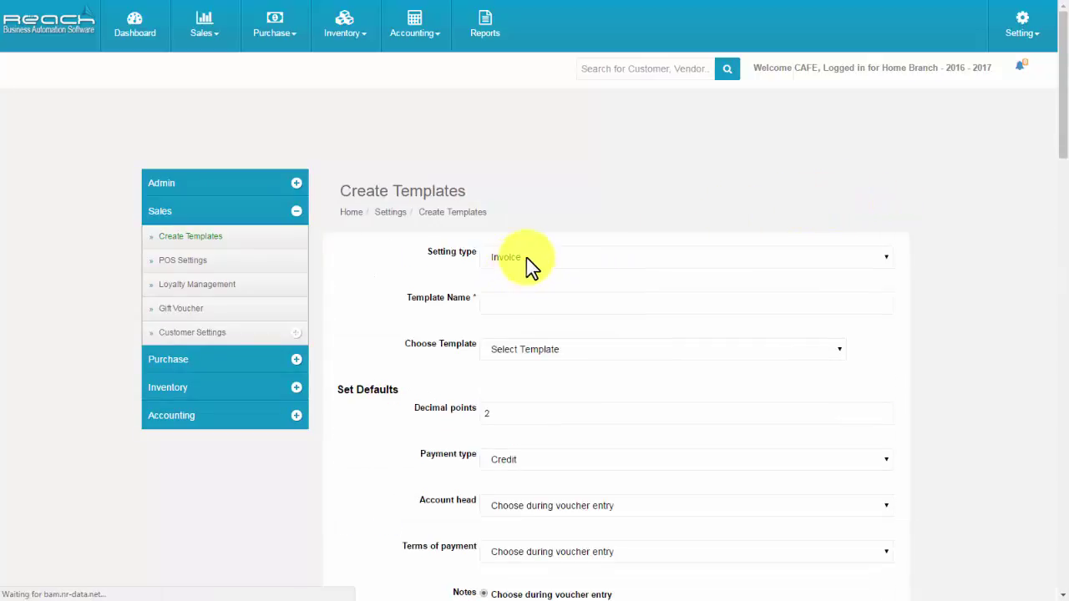
{"action": "left_click", "coordinate": [504, 298]}
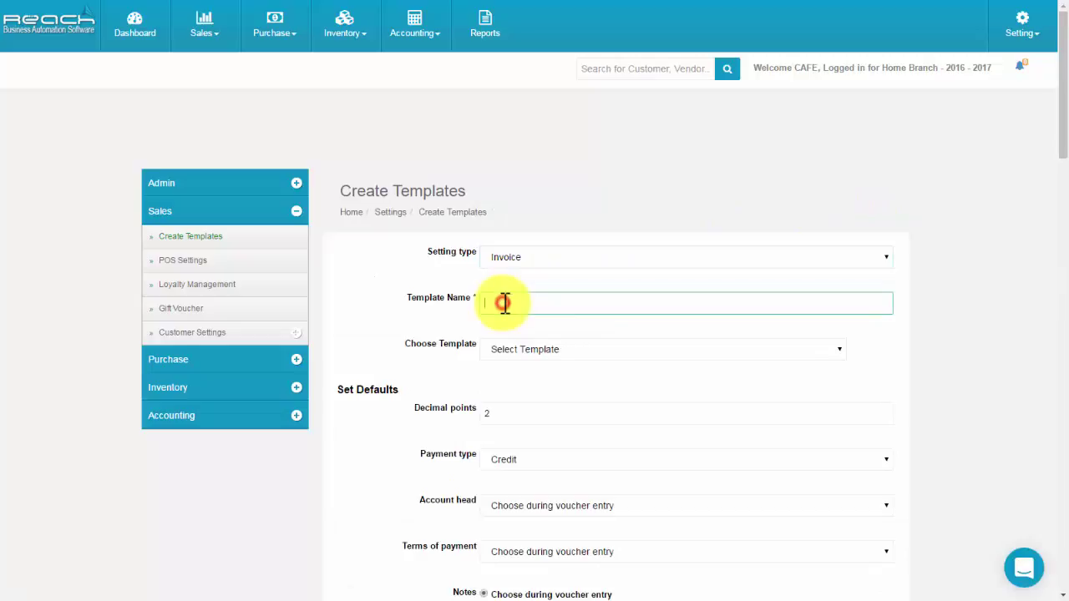
{"action": "left_click", "coordinate": [524, 349]}
{"action": "scroll", "coordinate": [525, 355], "scroll_direction": "down", "scroll_amount": 2}
{"action": "left_click", "coordinate": [510, 213]}
{"action": "scroll", "coordinate": [547, 451], "scroll_direction": "down", "scroll_amount": 2}
{"action": "left_click", "coordinate": [543, 443]}
Set the template defaults: payment type Credit, account head Sales, terms Due upon receipt.
{"action": "left_click", "coordinate": [466, 279]}
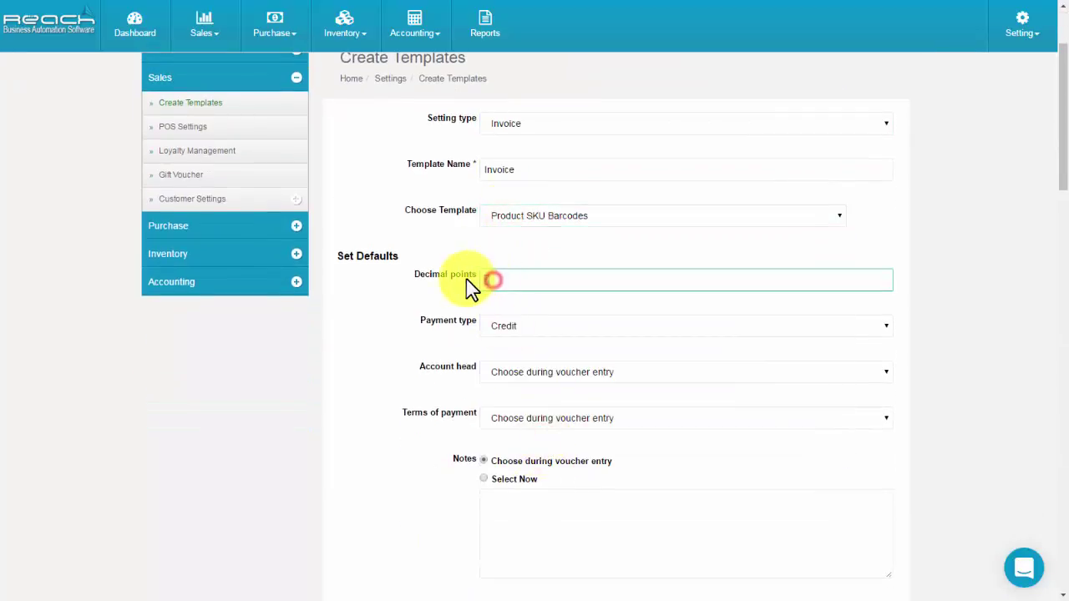
{"action": "left_click", "coordinate": [514, 327]}
{"action": "left_click", "coordinate": [513, 359]}
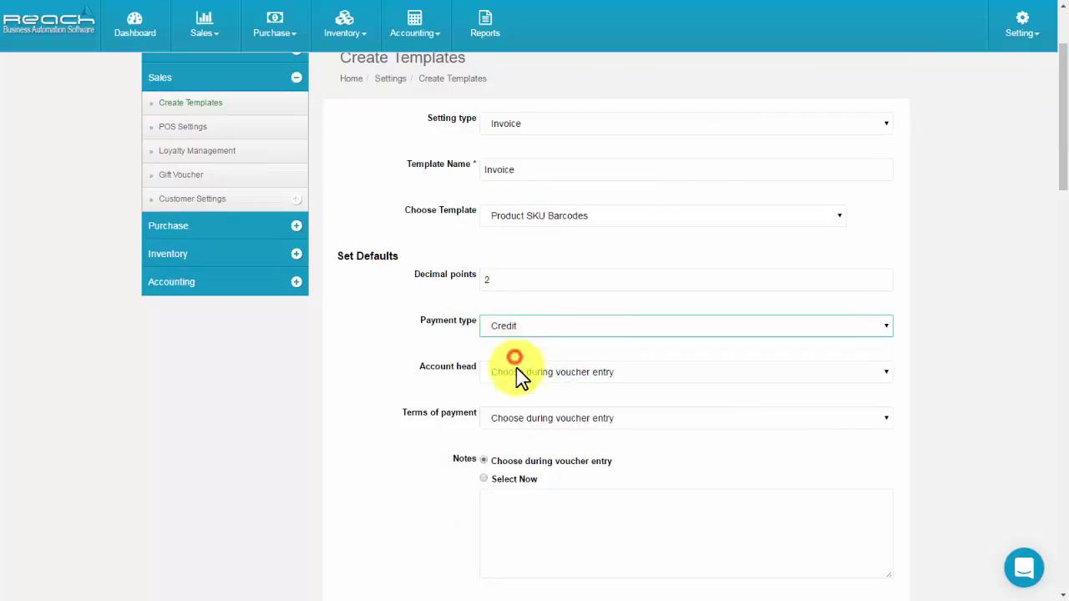
{"action": "left_click", "coordinate": [506, 371]}
{"action": "left_click", "coordinate": [511, 187]}
{"action": "scroll", "coordinate": [491, 451], "scroll_direction": "down", "scroll_amount": 2}
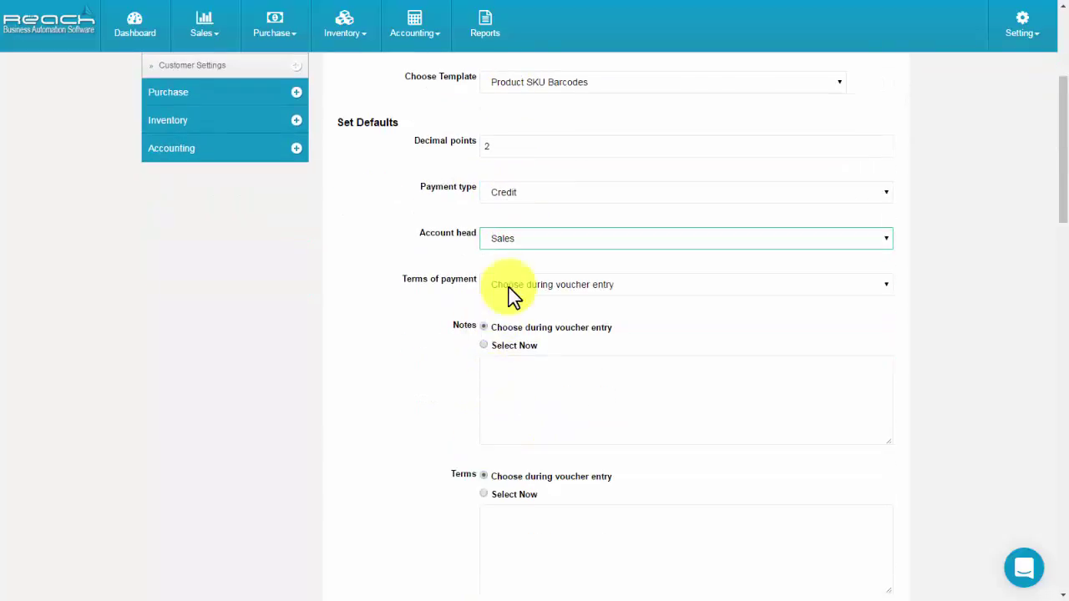
{"action": "left_click", "coordinate": [509, 285]}
{"action": "left_click", "coordinate": [516, 314]}
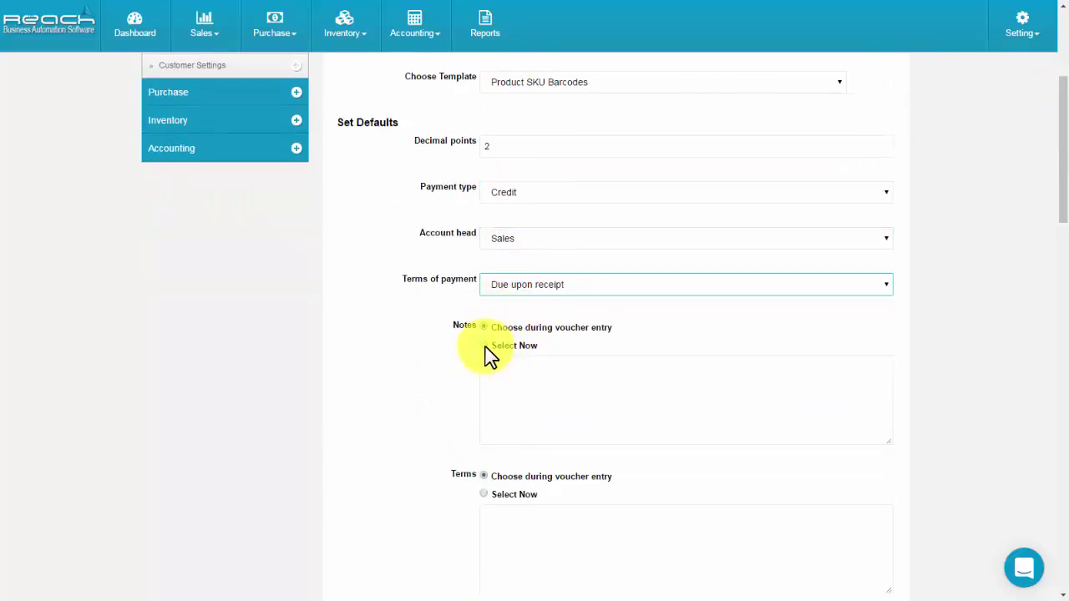
Fill in the default note 'Test' and default terms 'Terms and condition'.
{"action": "left_click", "coordinate": [485, 346]}
{"action": "left_click", "coordinate": [499, 379]}
{"action": "type", "text": "Test"}
{"action": "scroll", "coordinate": [492, 400], "scroll_direction": "down", "scroll_amount": 1}
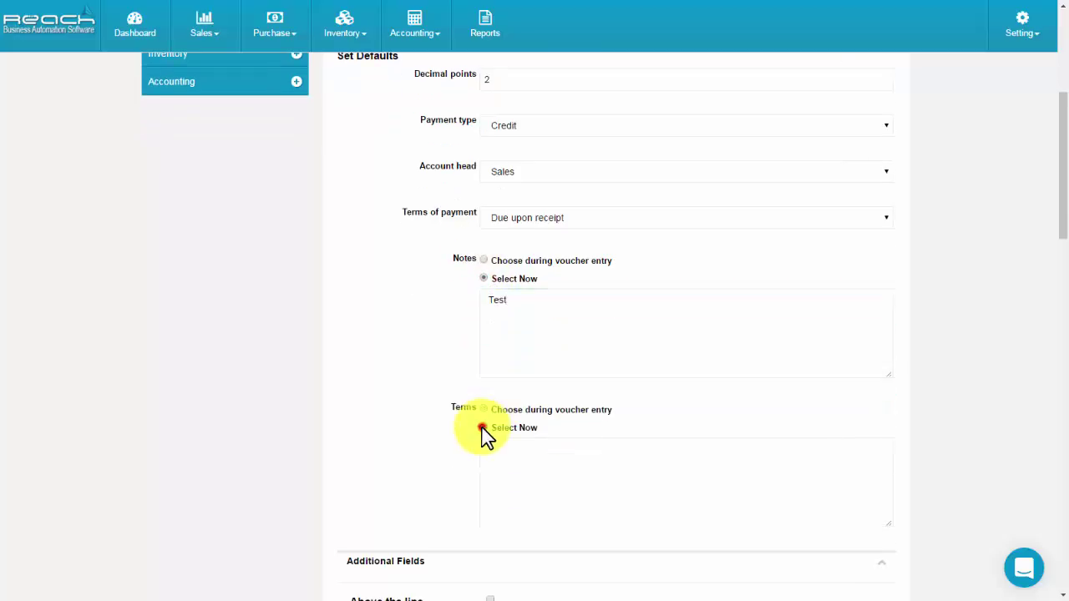
{"action": "left_click", "coordinate": [484, 427]}
{"action": "left_click", "coordinate": [504, 466]}
{"action": "type", "text": "Terms and condition"}
{"action": "scroll", "coordinate": [506, 467], "scroll_direction": "down", "scroll_amount": 3}
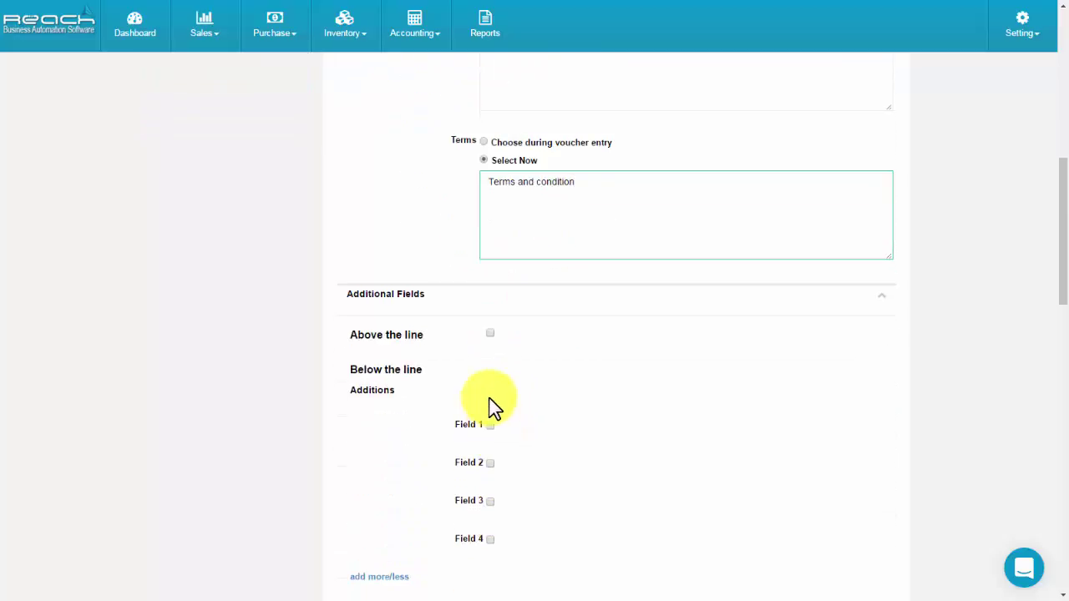
Enable an above-the-line custom column named 'Test'.
{"action": "left_click", "coordinate": [490, 332]}
{"action": "left_click", "coordinate": [502, 373]}
{"action": "type", "text": "Test"}
{"action": "scroll", "coordinate": [477, 431], "scroll_direction": "down", "scroll_amount": 2}
Add below-the-line charges: freight to Transport Charge, Service charge to Service Charge, plus Round off.
{"action": "left_click", "coordinate": [491, 430]}
{"action": "scroll", "coordinate": [584, 317], "scroll_direction": "down", "scroll_amount": 2}
{"action": "left_click", "coordinate": [739, 302]}
{"action": "left_click", "coordinate": [744, 354]}
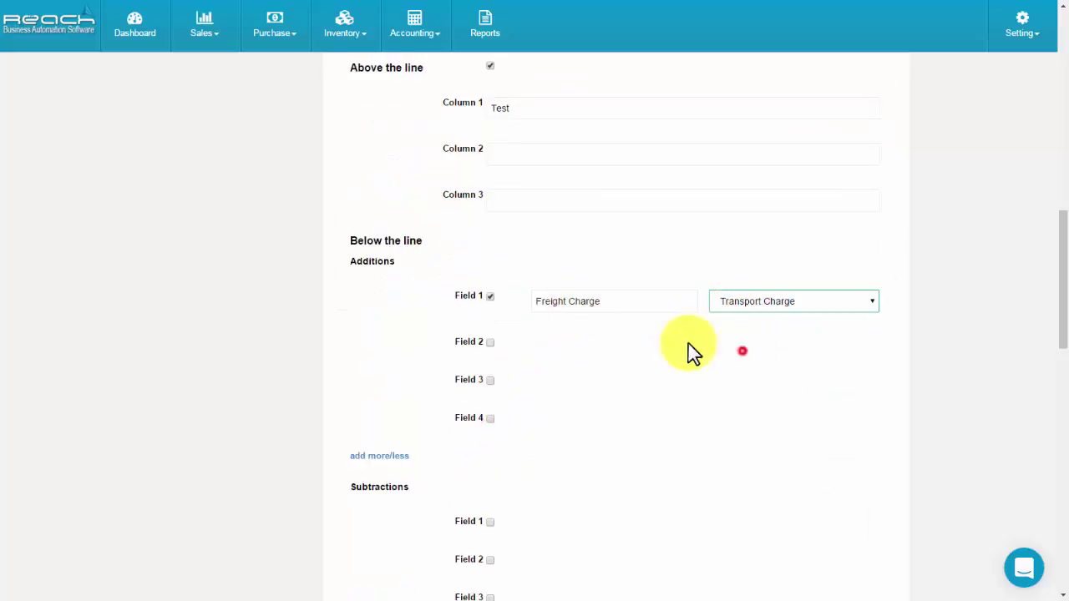
{"action": "left_click", "coordinate": [490, 342]}
{"action": "type", "text": "Service charge"}
{"action": "left_click", "coordinate": [794, 348]}
{"action": "scroll", "coordinate": [489, 370], "scroll_direction": "down", "scroll_amount": 2}
{"action": "left_click", "coordinate": [490, 327]}
{"action": "left_click", "coordinate": [584, 334]}
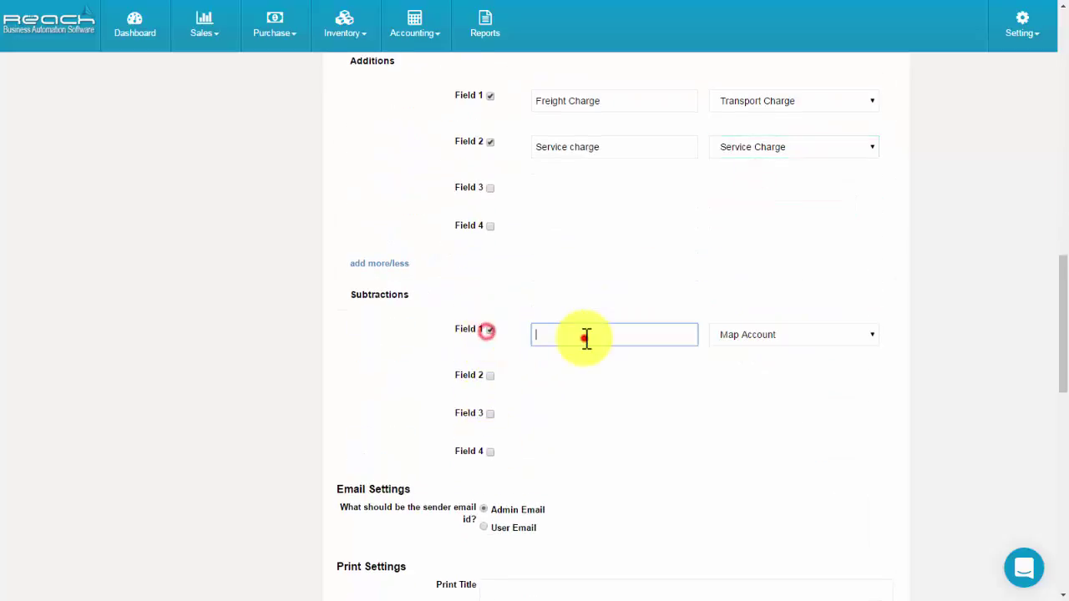
{"action": "type", "text": "Round off"}
{"action": "left_click", "coordinate": [794, 334]}
{"action": "scroll", "coordinate": [596, 446], "scroll_direction": "down", "scroll_amount": 2}
{"action": "scroll", "coordinate": [492, 418], "scroll_direction": "down", "scroll_amount": 1}
Set print title 'Invoice', show the logo, A4 size, and print product images and tax.
{"action": "left_click", "coordinate": [494, 387]}
{"action": "type", "text": "Invoice"}
{"action": "left_click", "coordinate": [484, 430]}
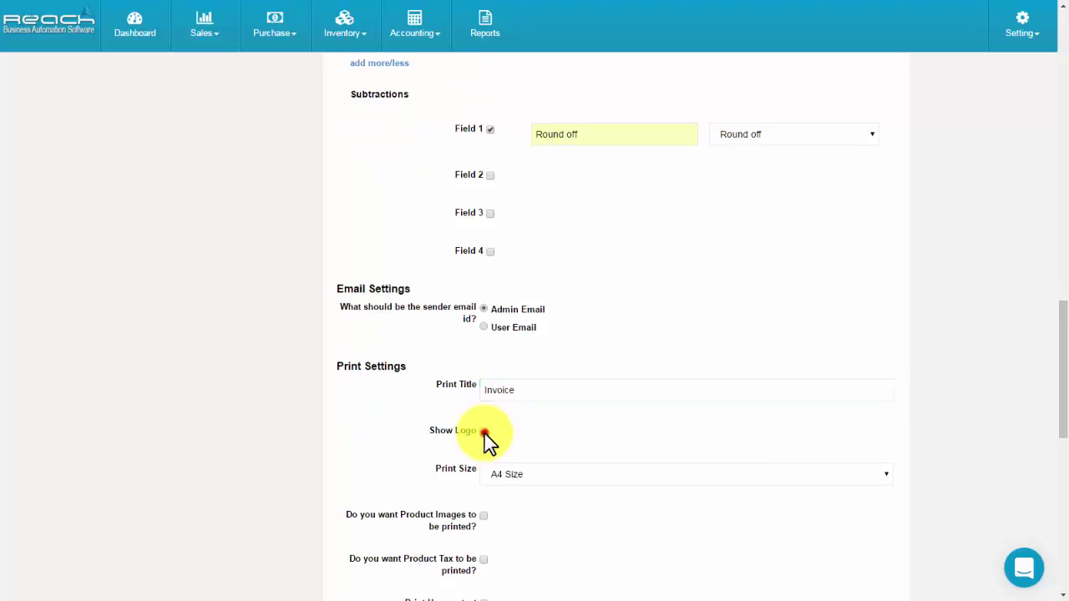
{"action": "scroll", "coordinate": [489, 438], "scroll_direction": "down", "scroll_amount": 2}
{"action": "left_click", "coordinate": [536, 276]}
{"action": "left_click", "coordinate": [527, 373]}
{"action": "left_click", "coordinate": [483, 315]}
{"action": "left_click", "coordinate": [483, 359]}
Print total quantity, product with description in one field, and customer name; hide the address.
{"action": "scroll", "coordinate": [487, 402], "scroll_direction": "down", "scroll_amount": 1}
{"action": "left_click", "coordinate": [483, 410]}
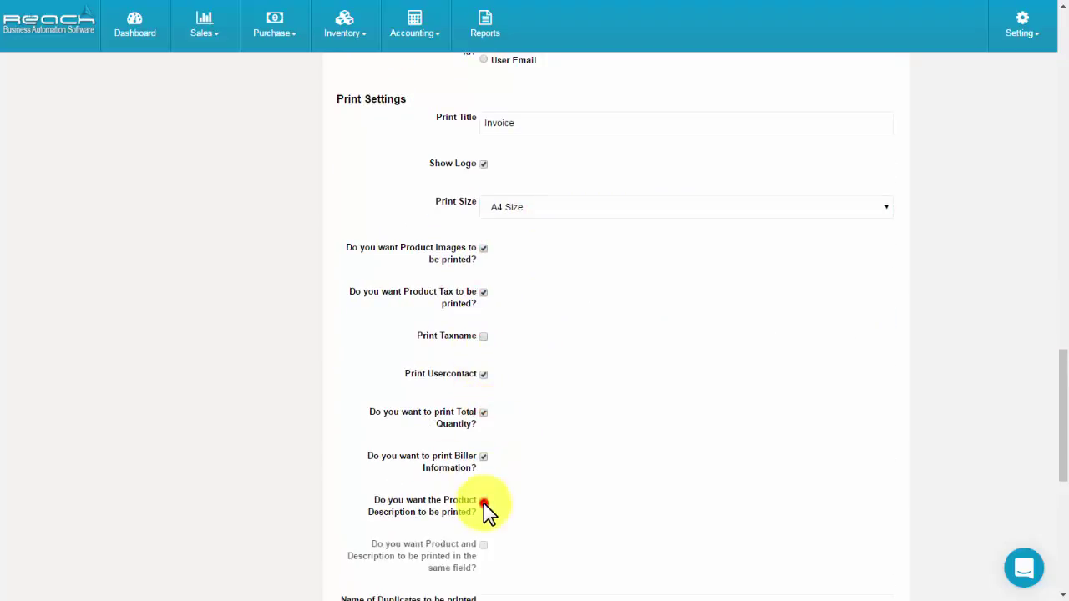
{"action": "left_click", "coordinate": [484, 501]}
{"action": "left_click", "coordinate": [484, 545]}
{"action": "scroll", "coordinate": [493, 468], "scroll_direction": "down", "scroll_amount": 3}
{"action": "left_click", "coordinate": [496, 410]}
{"action": "left_click", "coordinate": [484, 460]}
{"action": "scroll", "coordinate": [489, 418], "scroll_direction": "down", "scroll_amount": 2}
{"action": "left_click", "coordinate": [484, 370]}
Use automatic numbering from 1 with prefix Inv and suffix 2016-17, and create the template.
{"action": "left_click", "coordinate": [489, 438]}
{"action": "type", "text": "1"}
{"action": "left_click", "coordinate": [520, 484]}
{"action": "left_click", "coordinate": [525, 502]}
{"action": "left_click", "coordinate": [501, 530]}
{"action": "type", "text": "Inv"}
{"action": "scroll", "coordinate": [497, 501], "scroll_direction": "down", "scroll_amount": 2}
{"action": "left_click", "coordinate": [500, 440]}
{"action": "left_click", "coordinate": [505, 460]}
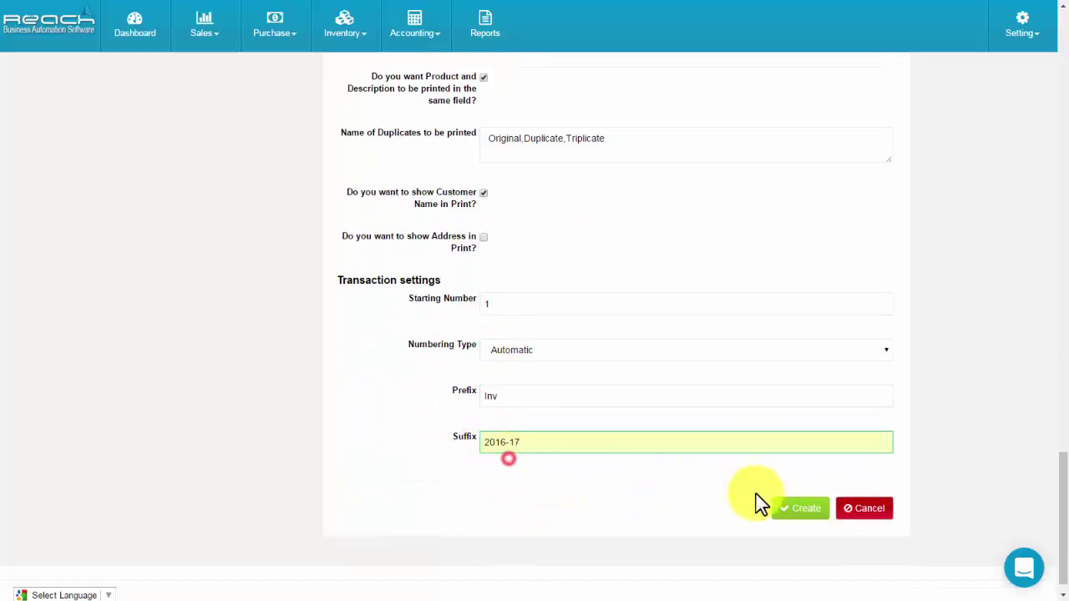
{"action": "left_click", "coordinate": [790, 511]}
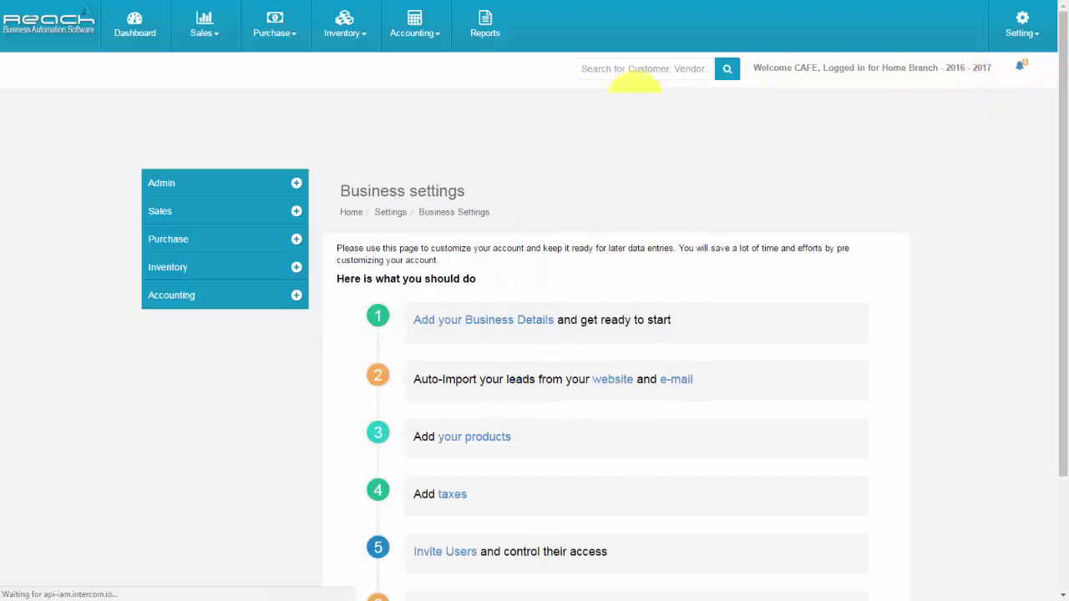
Make the customer name and phone line italic in the POS invoice print layout.
{"action": "left_click", "coordinate": [245, 215]}
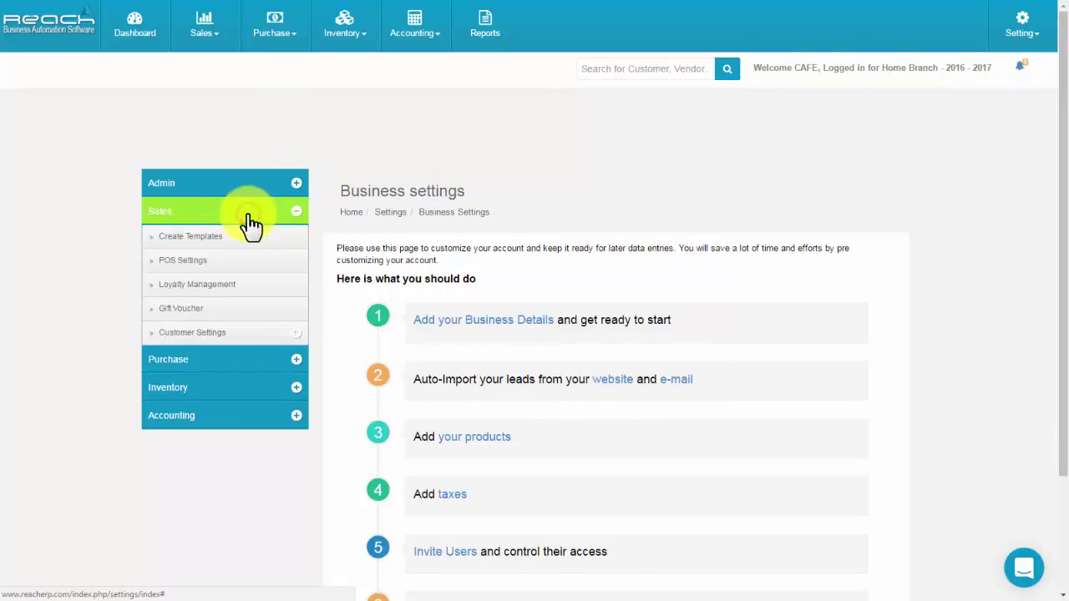
{"action": "left_click", "coordinate": [231, 261]}
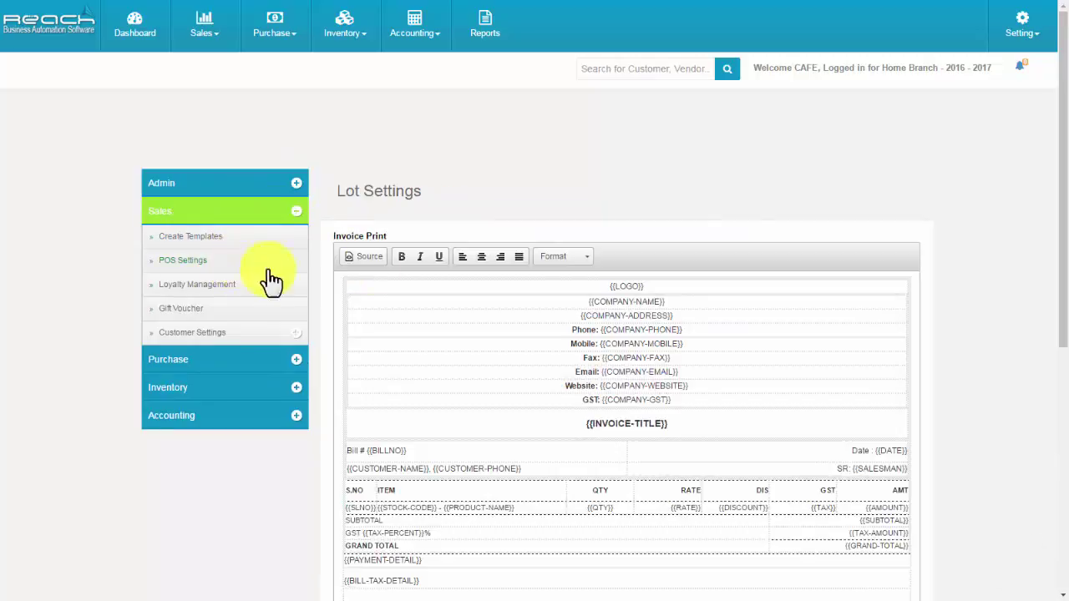
{"action": "triple_click", "coordinate": [364, 437]}
{"action": "left_click_drag", "start_coordinate": [525, 454], "coordinate": [347, 453]}
{"action": "left_click", "coordinate": [420, 241]}
{"action": "left_click", "coordinate": [522, 455]}
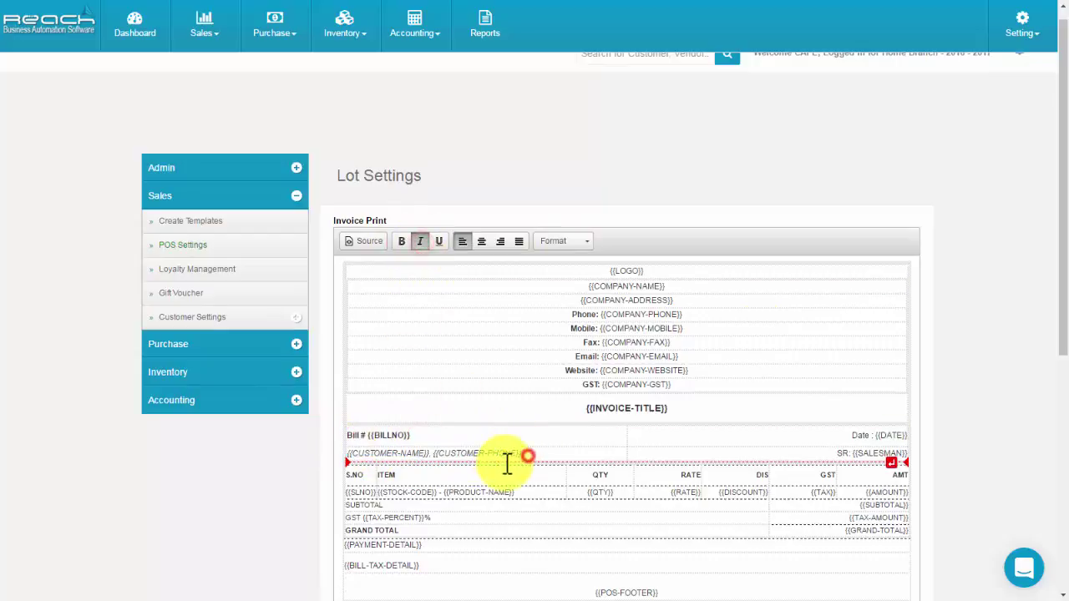
Format the {{COMPANY-ADDRESS}} placeholder as a heading and save the layout.
{"action": "left_click_drag", "start_coordinate": [579, 300], "coordinate": [674, 296]}
{"action": "left_click", "coordinate": [553, 242]}
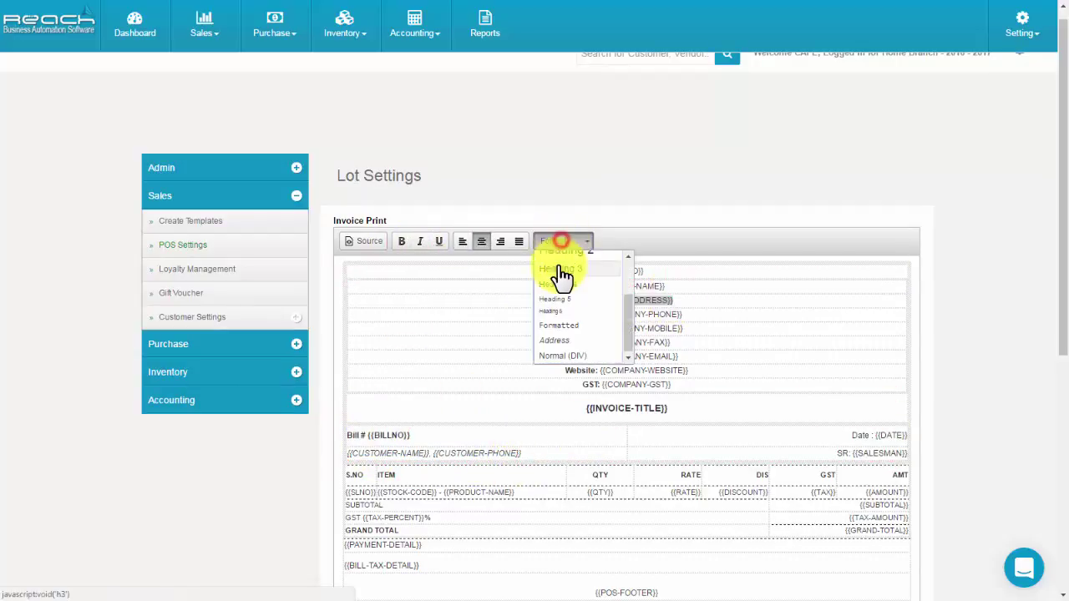
{"action": "left_click", "coordinate": [558, 292]}
{"action": "left_click_drag", "start_coordinate": [533, 372], "coordinate": [670, 394]}
{"action": "scroll", "coordinate": [520, 386], "scroll_direction": "down", "scroll_amount": 5}
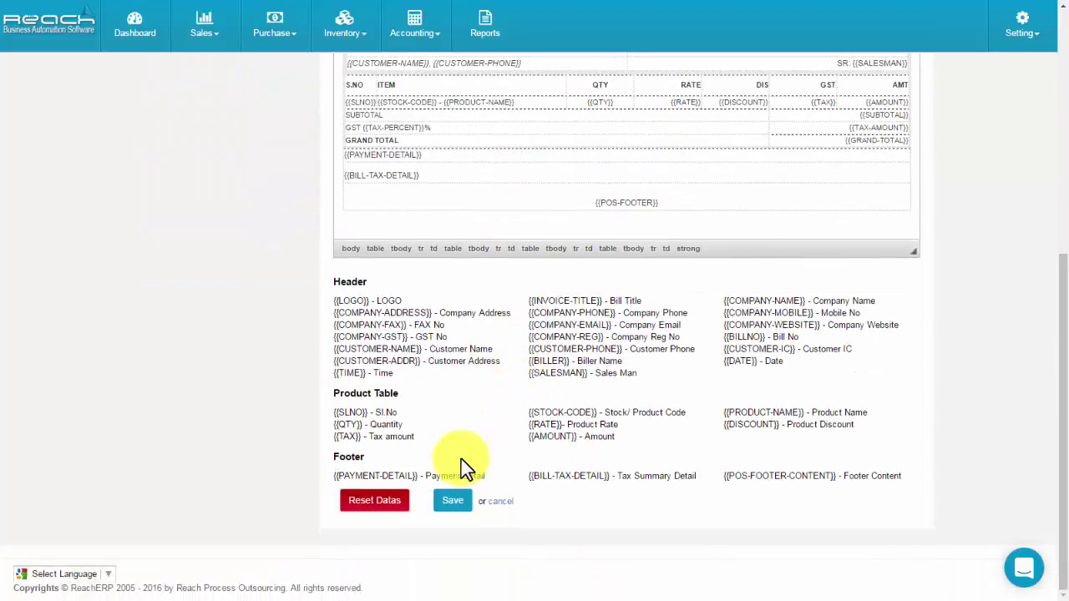
{"action": "left_click", "coordinate": [453, 502]}
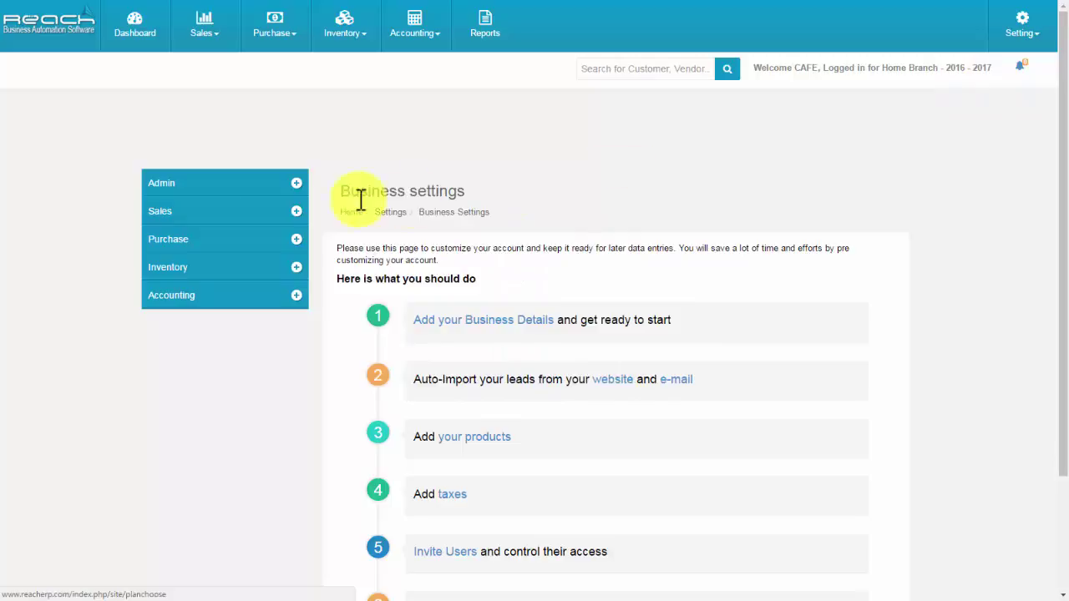
Start a new loyalty point rule for all customer types with the Percent program type.
{"action": "left_click", "coordinate": [261, 214]}
{"action": "left_click", "coordinate": [232, 285]}
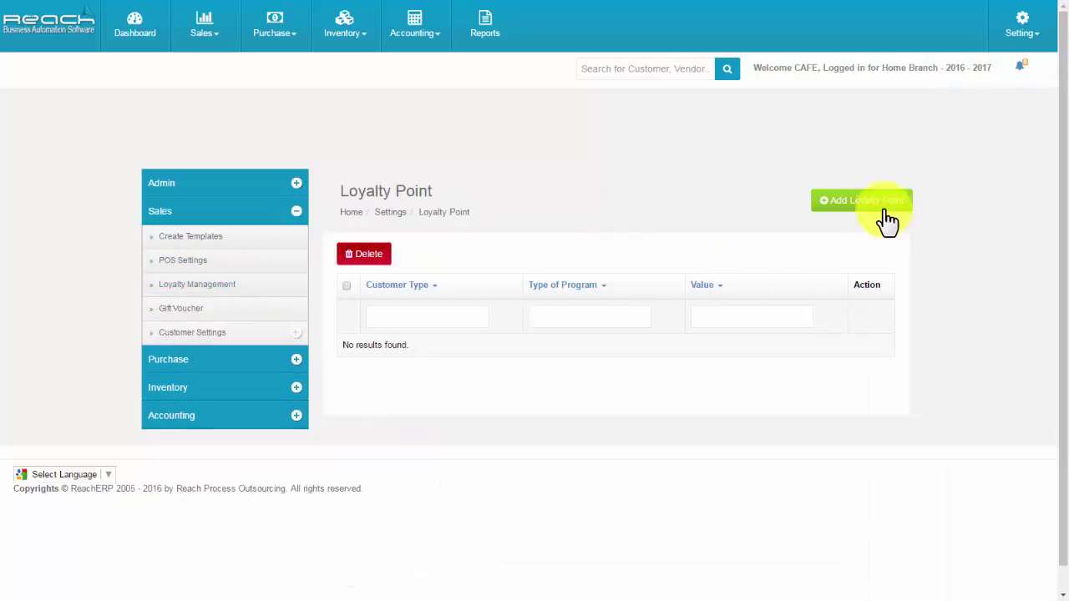
{"action": "left_click", "coordinate": [876, 205]}
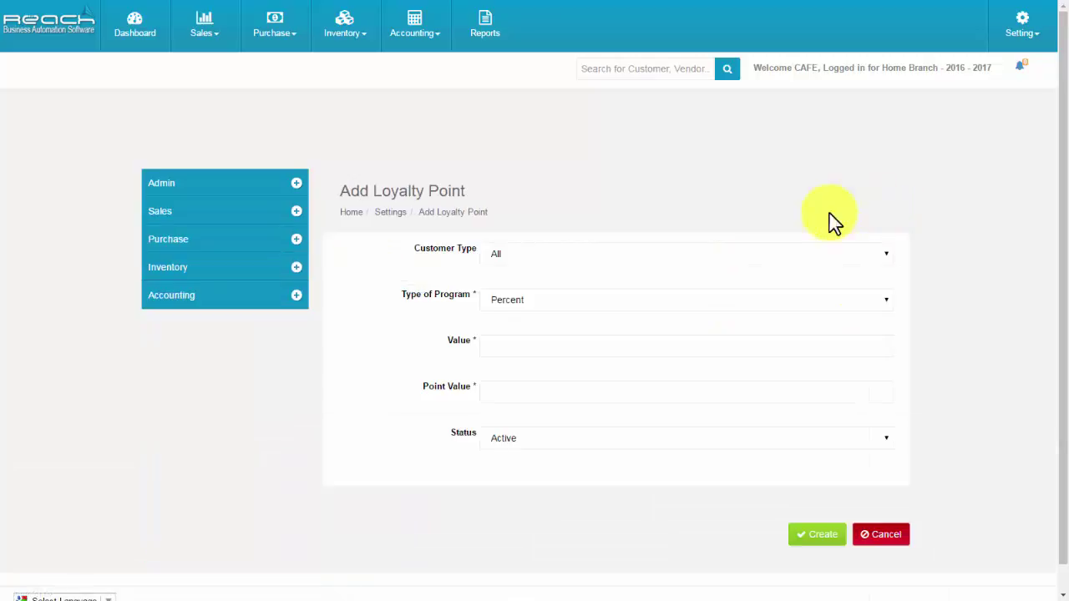
{"action": "left_click", "coordinate": [605, 256]}
{"action": "left_click", "coordinate": [603, 265]}
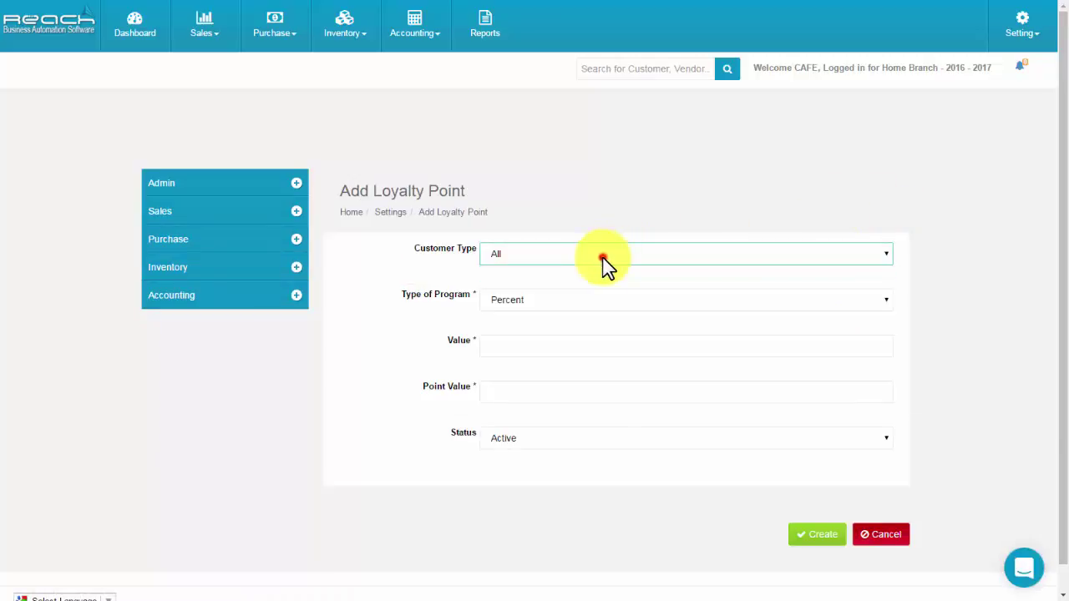
{"action": "left_click", "coordinate": [541, 301]}
{"action": "left_click", "coordinate": [527, 318]}
Enter value 10 and point value 1, keep status Active, and create the rule.
{"action": "left_click", "coordinate": [504, 345]}
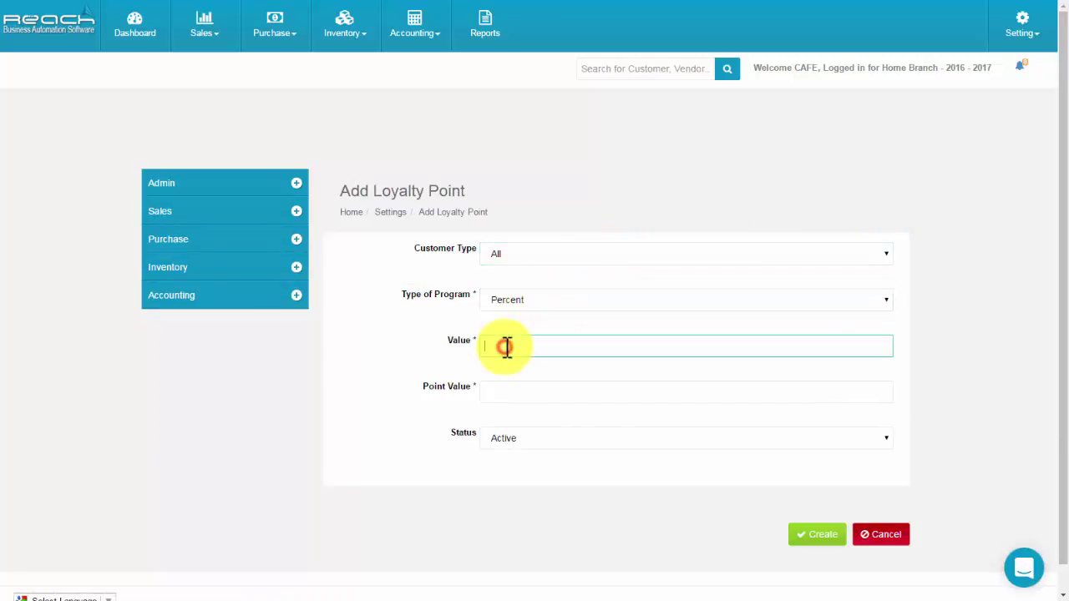
{"action": "type", "text": "10"}
{"action": "left_click", "coordinate": [490, 394]}
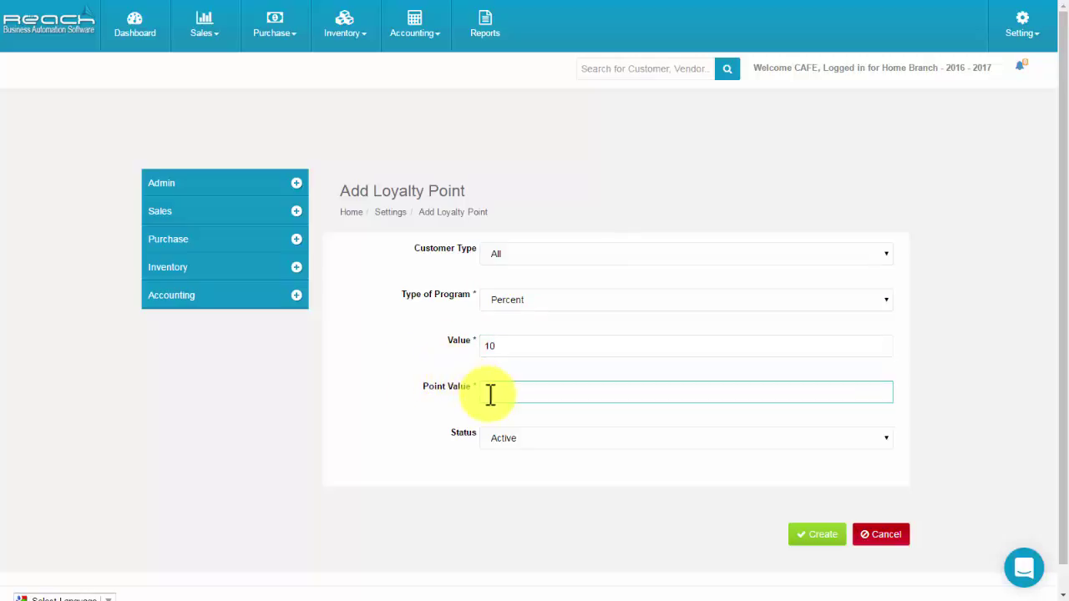
{"action": "type", "text": "1"}
{"action": "left_click", "coordinate": [489, 440]}
{"action": "left_click", "coordinate": [489, 457]}
{"action": "left_click", "coordinate": [812, 538]}
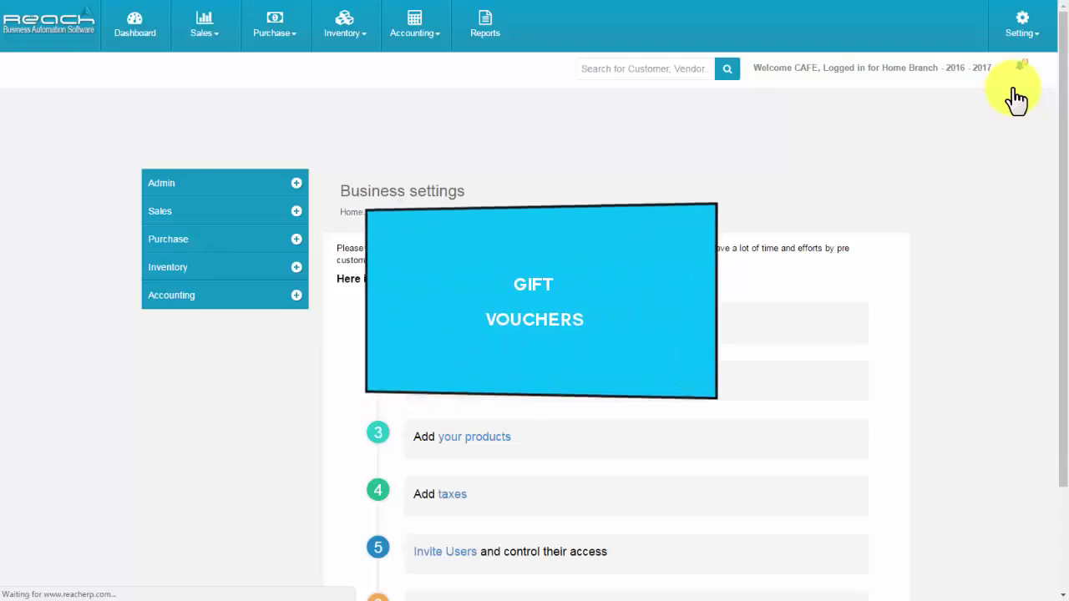
Start gift voucher 001 with a 10 percent discount and a 2000 minimum bill.
{"action": "left_click", "coordinate": [237, 211]}
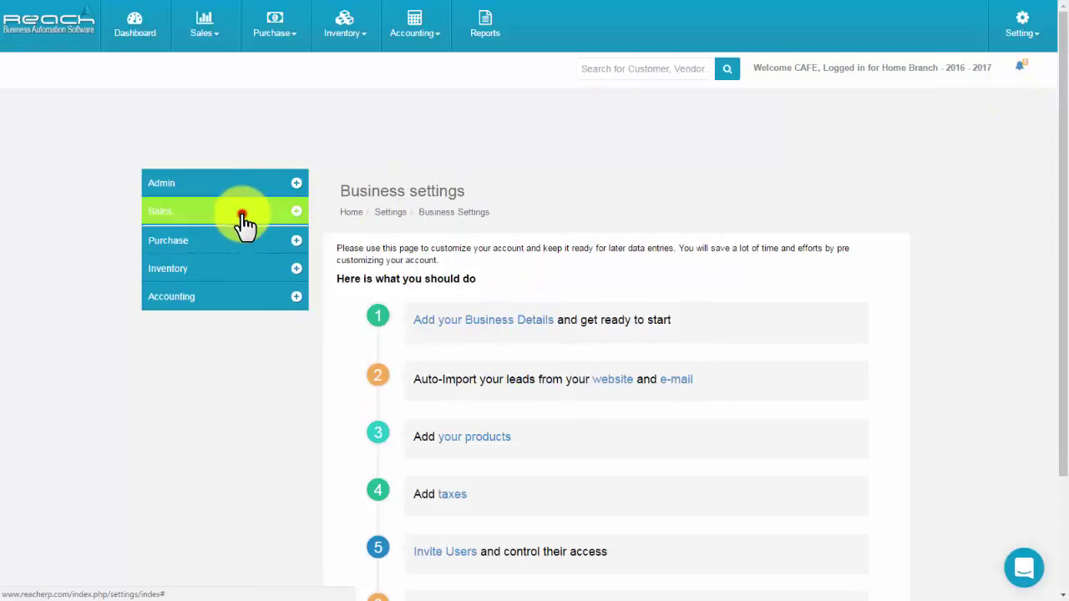
{"action": "left_click", "coordinate": [227, 309]}
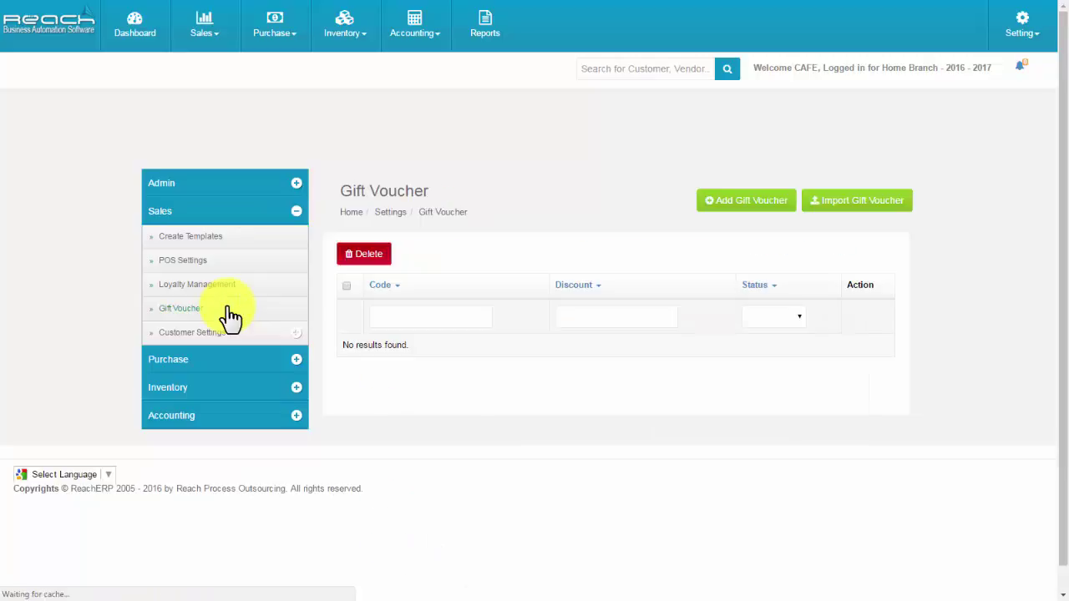
{"action": "left_click", "coordinate": [767, 207]}
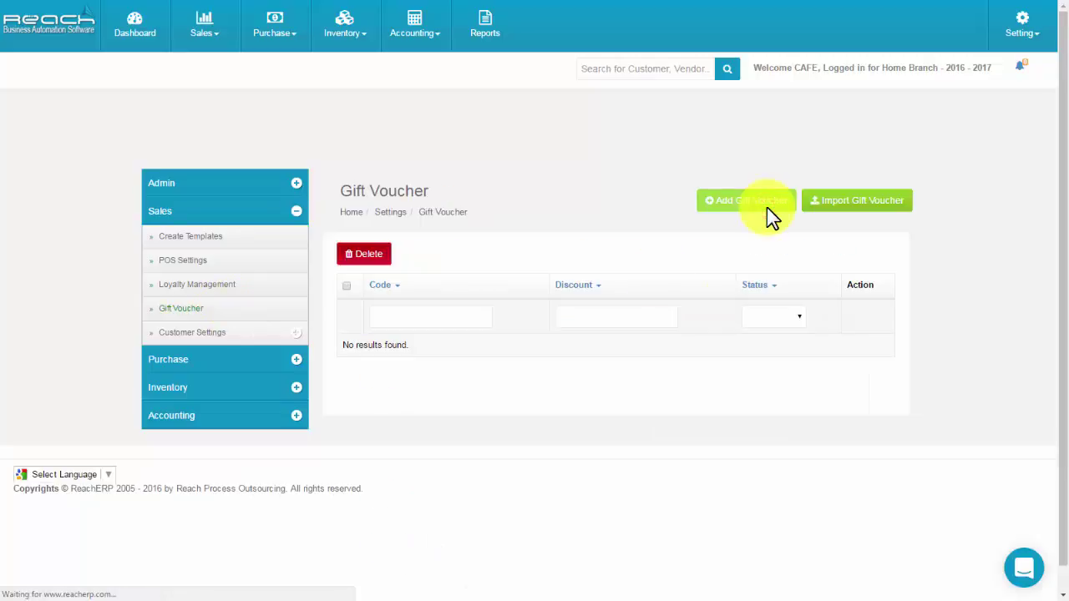
{"action": "left_click", "coordinate": [635, 254]}
{"action": "left_click", "coordinate": [565, 304]}
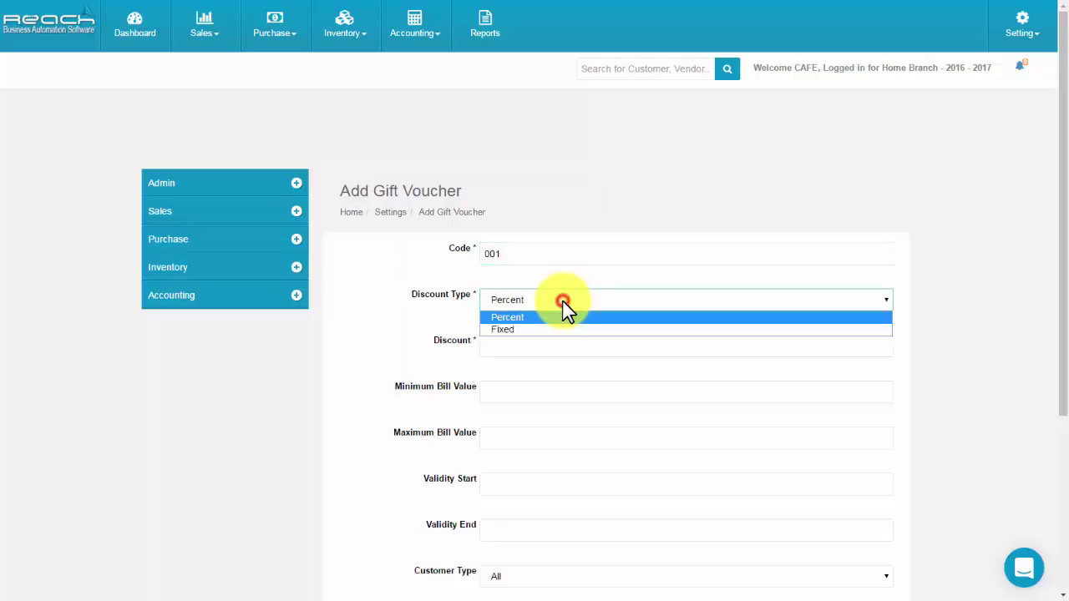
{"action": "left_click", "coordinate": [487, 343]}
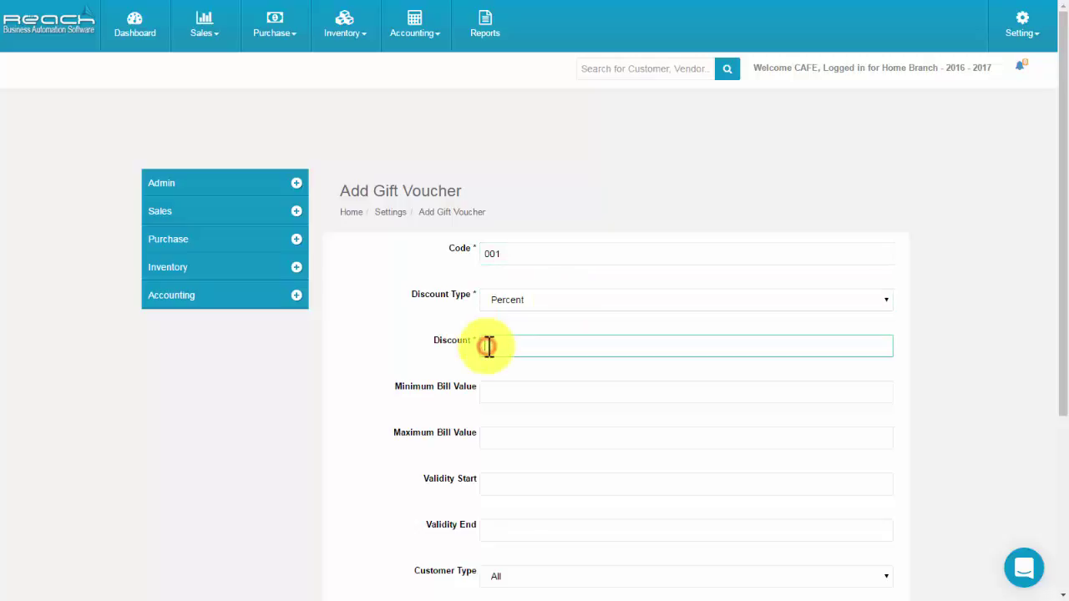
{"action": "type", "text": "10"}
{"action": "left_click", "coordinate": [491, 394]}
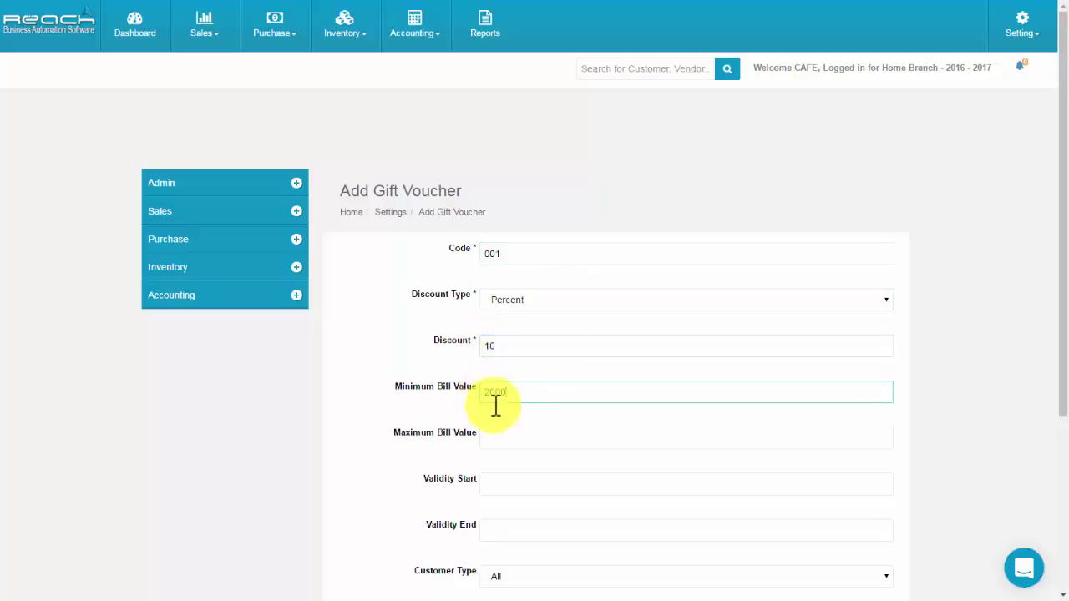
{"action": "left_click", "coordinate": [496, 441]}
Set the voucher validity from 25 October 2016 to 31 October 2016.
{"action": "left_click", "coordinate": [494, 490]}
{"action": "left_click", "coordinate": [532, 468]}
{"action": "left_click", "coordinate": [504, 530]}
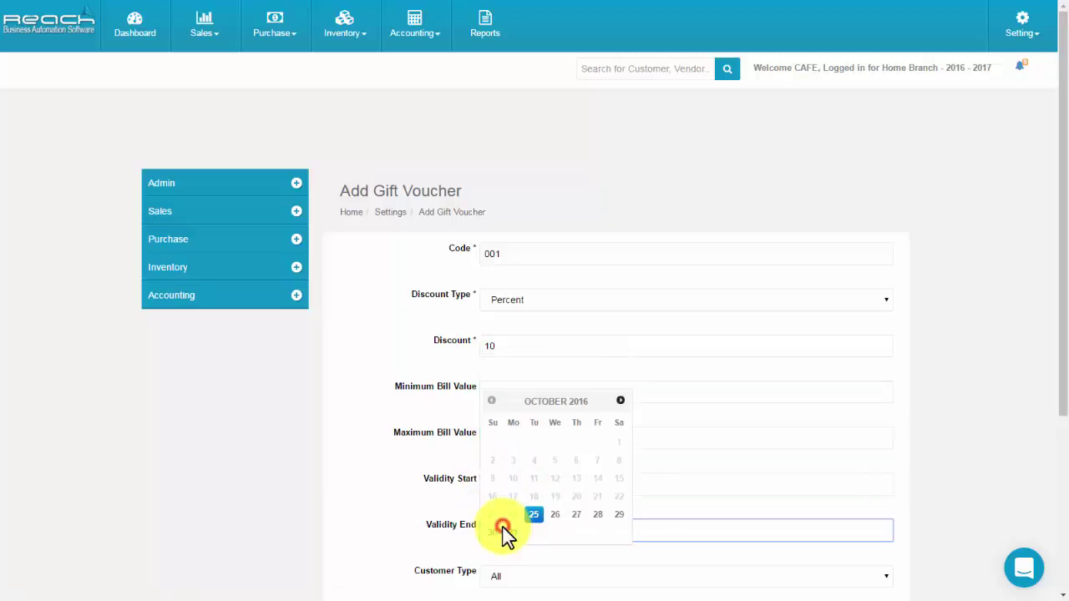
{"action": "left_click", "coordinate": [511, 535]}
{"action": "scroll", "coordinate": [507, 539], "scroll_direction": "down", "scroll_amount": 2}
Keep customer type All, single use and Active status, and create the voucher.
{"action": "left_click", "coordinate": [506, 442]}
{"action": "left_click", "coordinate": [506, 457]}
{"action": "left_click", "coordinate": [505, 489]}
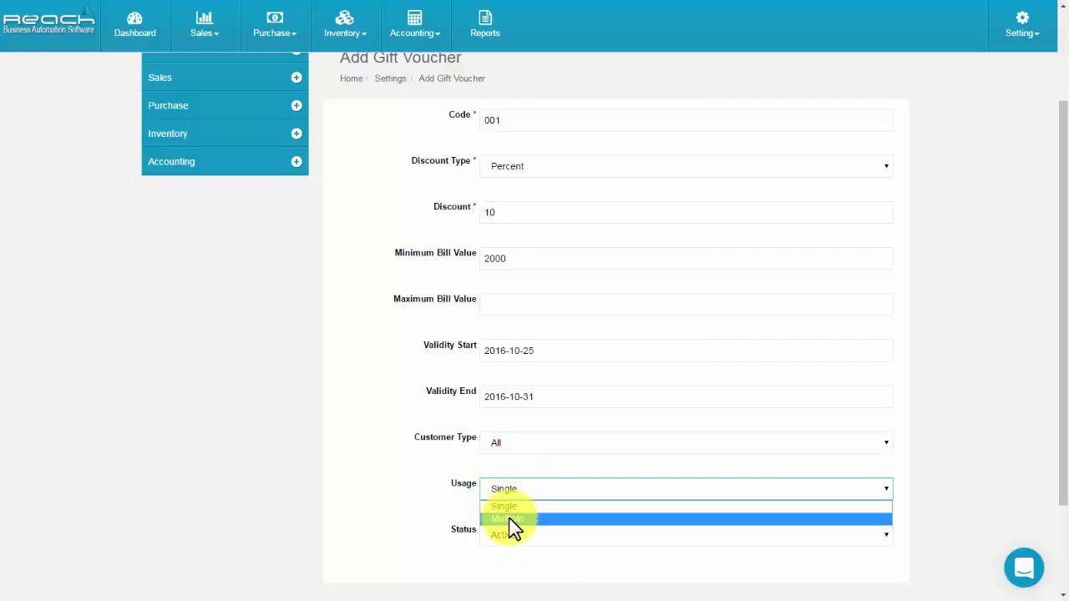
{"action": "left_click", "coordinate": [513, 544]}
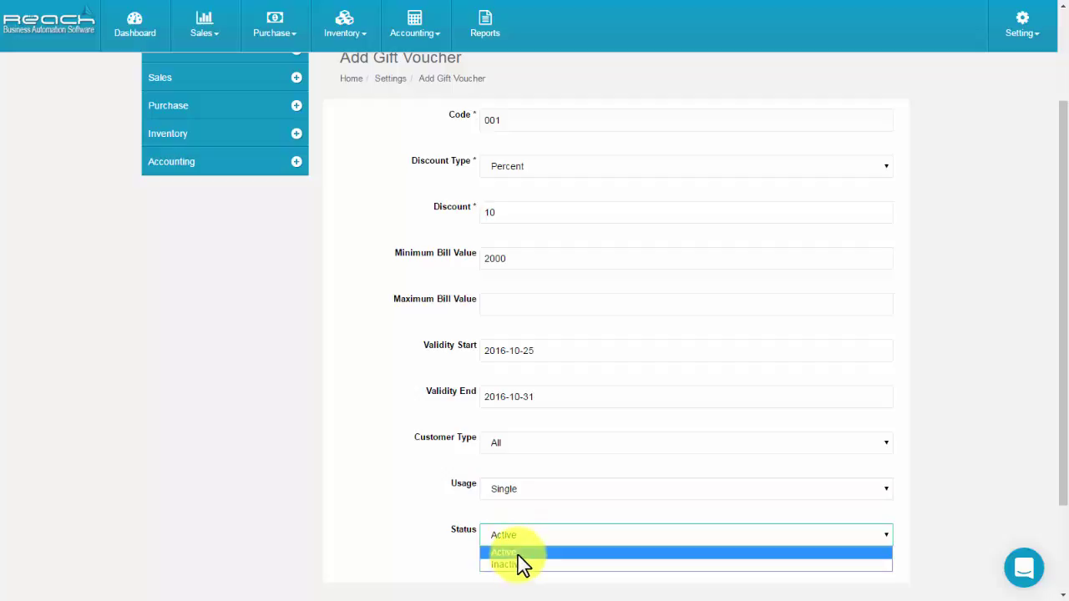
{"action": "left_click", "coordinate": [518, 554]}
{"action": "scroll", "coordinate": [618, 528], "scroll_direction": "down", "scroll_amount": 3}
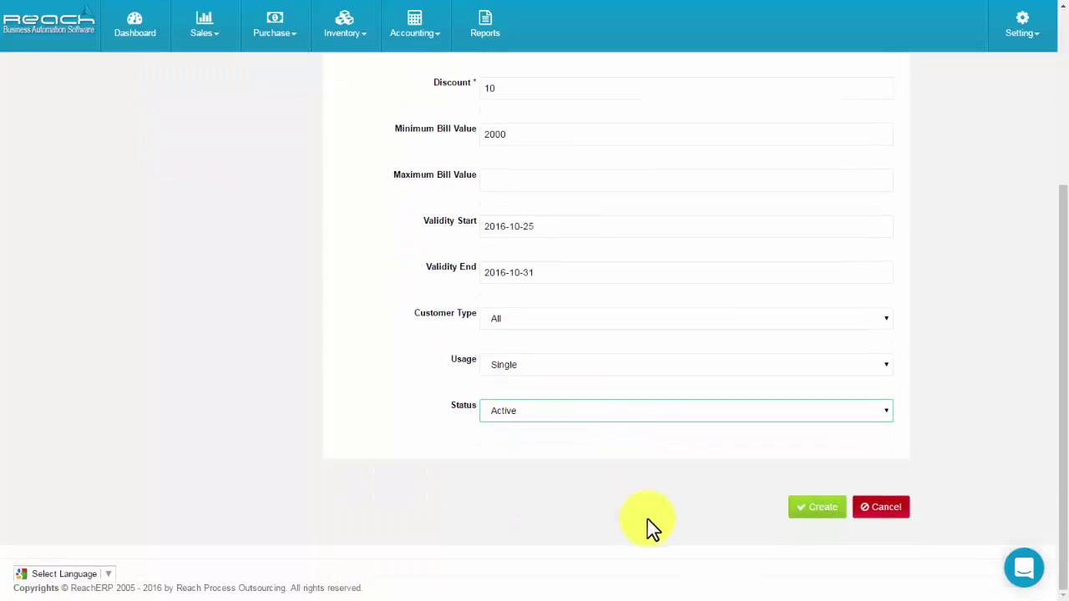
{"action": "left_click", "coordinate": [805, 511]}
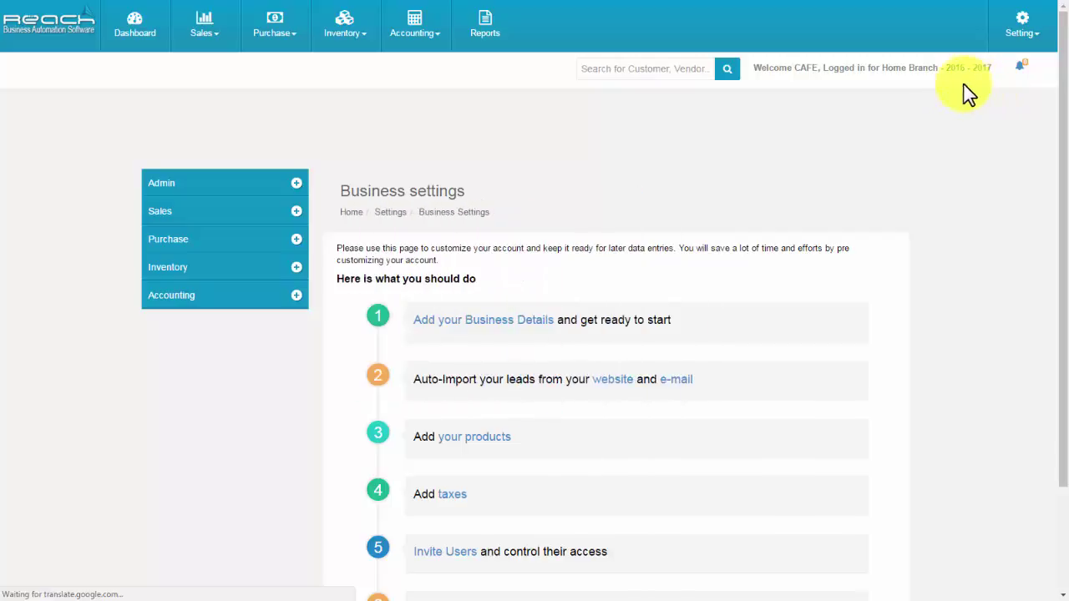
Open Inventory > Product Settings > Discounts and start a new discount named DIWALI DISCOUNT.
{"action": "left_click", "coordinate": [175, 268]}
{"action": "left_click", "coordinate": [188, 318]}
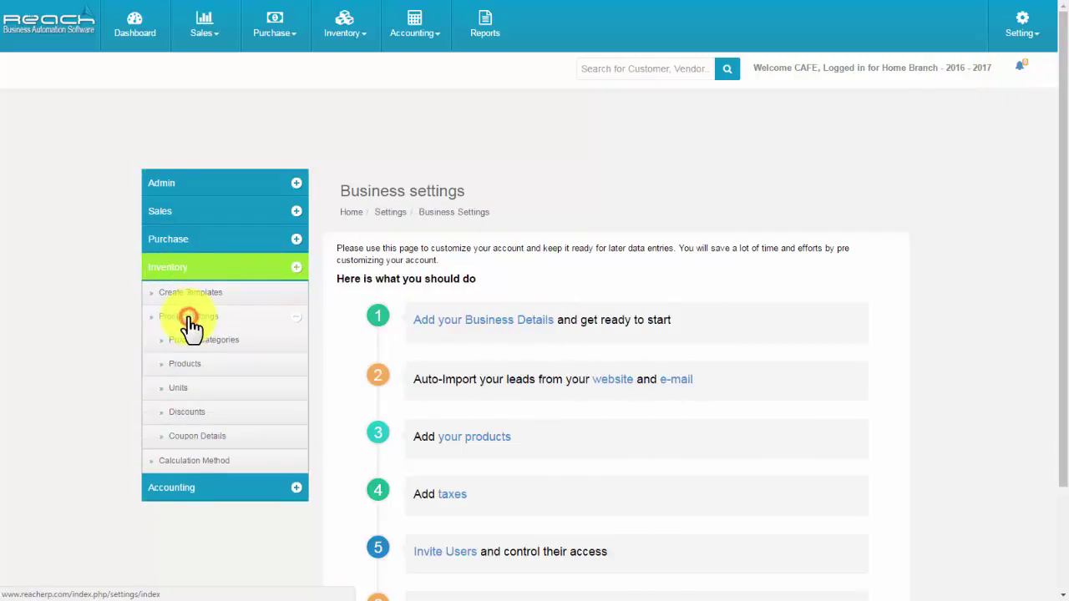
{"action": "left_click", "coordinate": [190, 413]}
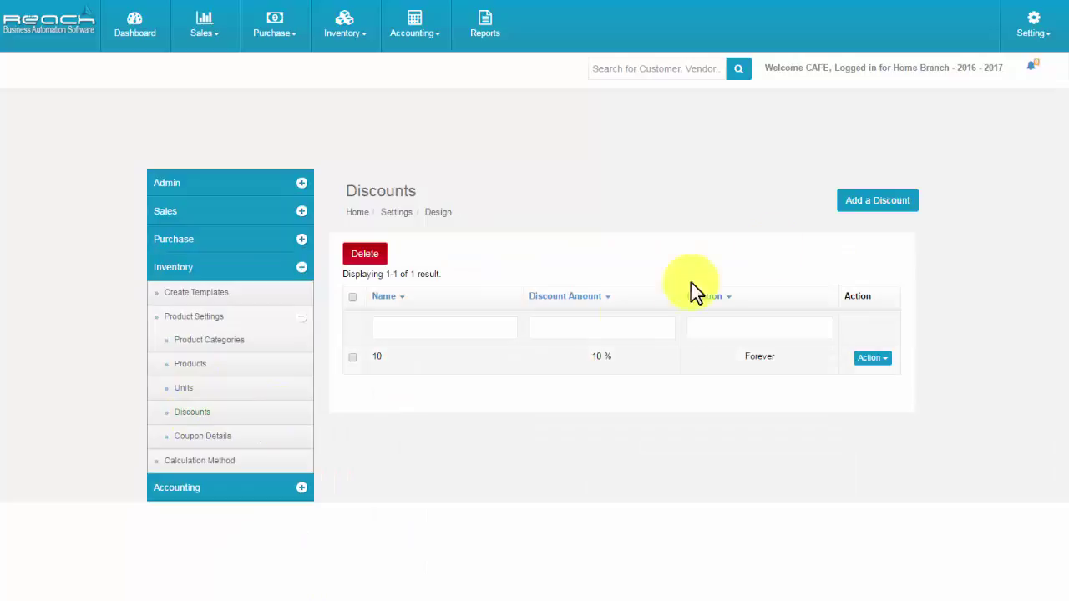
{"action": "left_click", "coordinate": [887, 205]}
{"action": "left_click", "coordinate": [496, 250]}
{"action": "type", "text": "DIWALI DISCOUNT"}
{"action": "left_click", "coordinate": [508, 294]}
{"action": "left_click", "coordinate": [502, 341]}
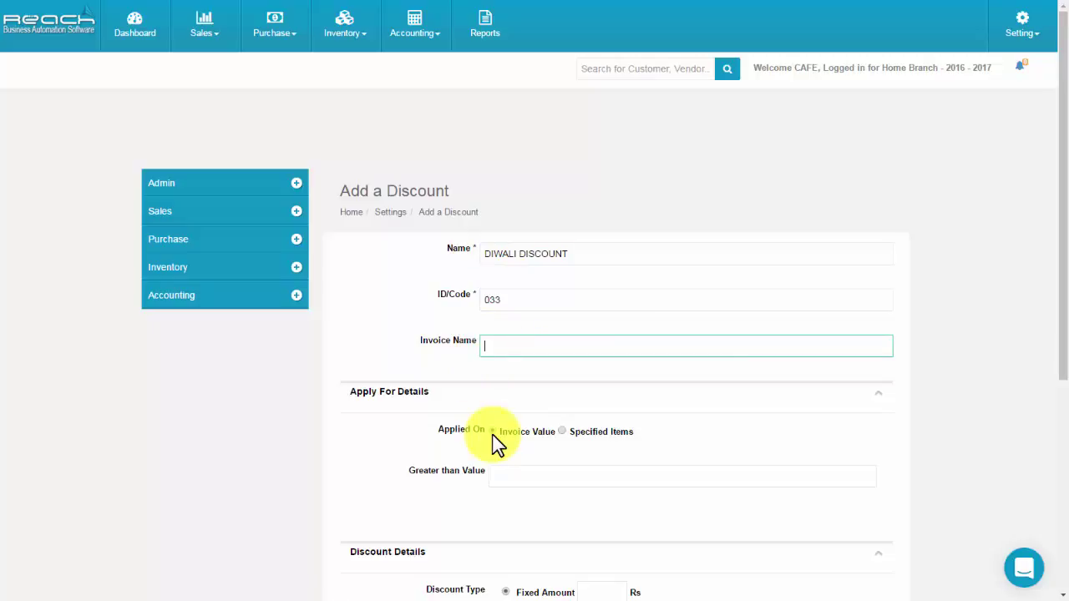
Apply the discount to invoice values above 5000 instead of specified items.
{"action": "left_click", "coordinate": [562, 431]}
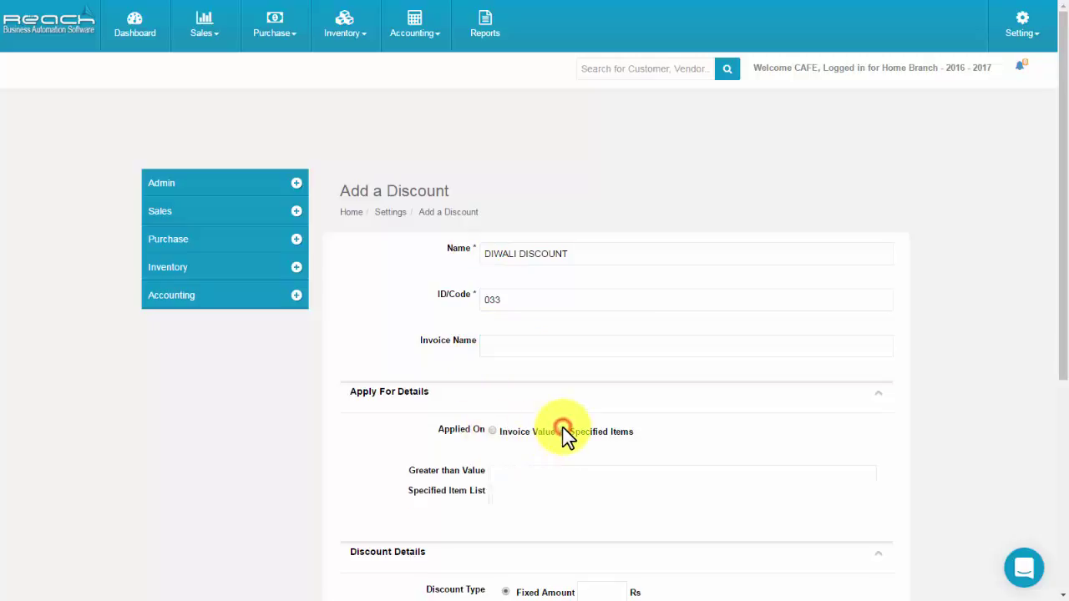
{"action": "left_click", "coordinate": [543, 472]}
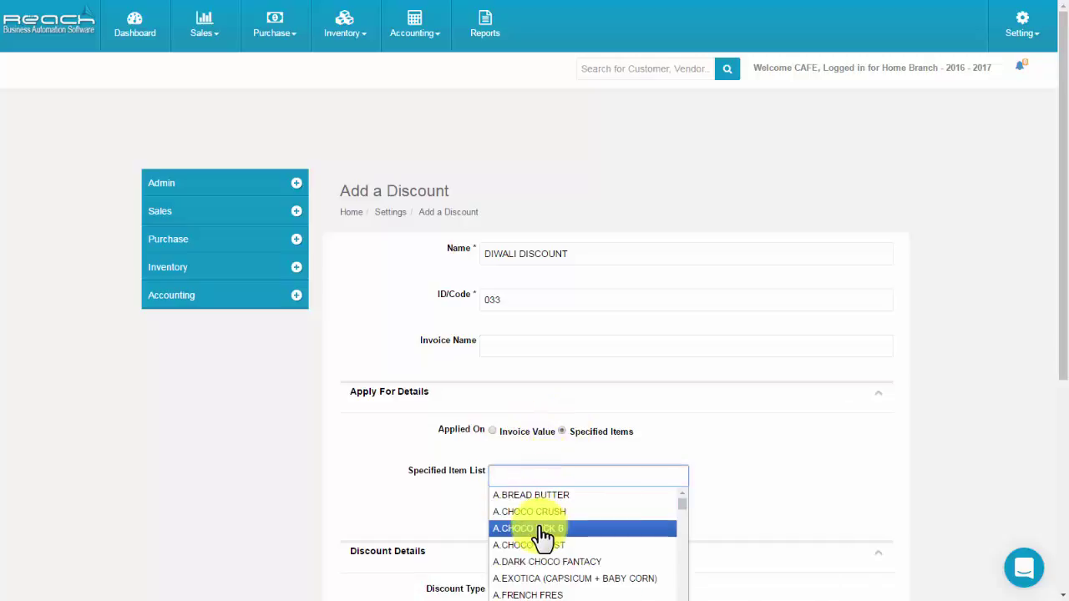
{"action": "scroll", "coordinate": [543, 535], "scroll_direction": "down", "scroll_amount": 5}
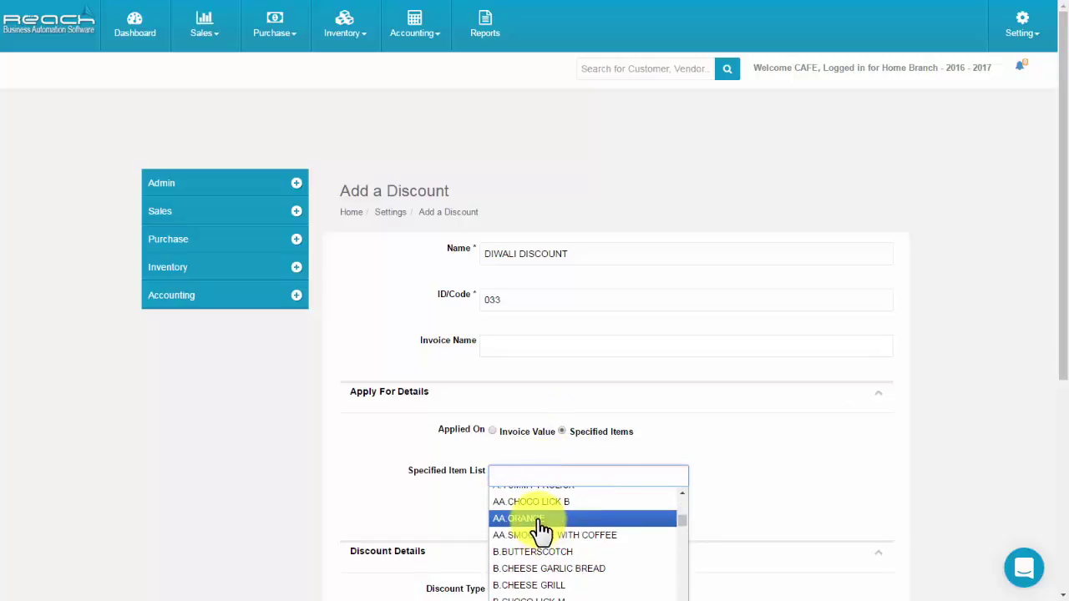
{"action": "left_click", "coordinate": [492, 432]}
{"action": "left_click", "coordinate": [498, 475]}
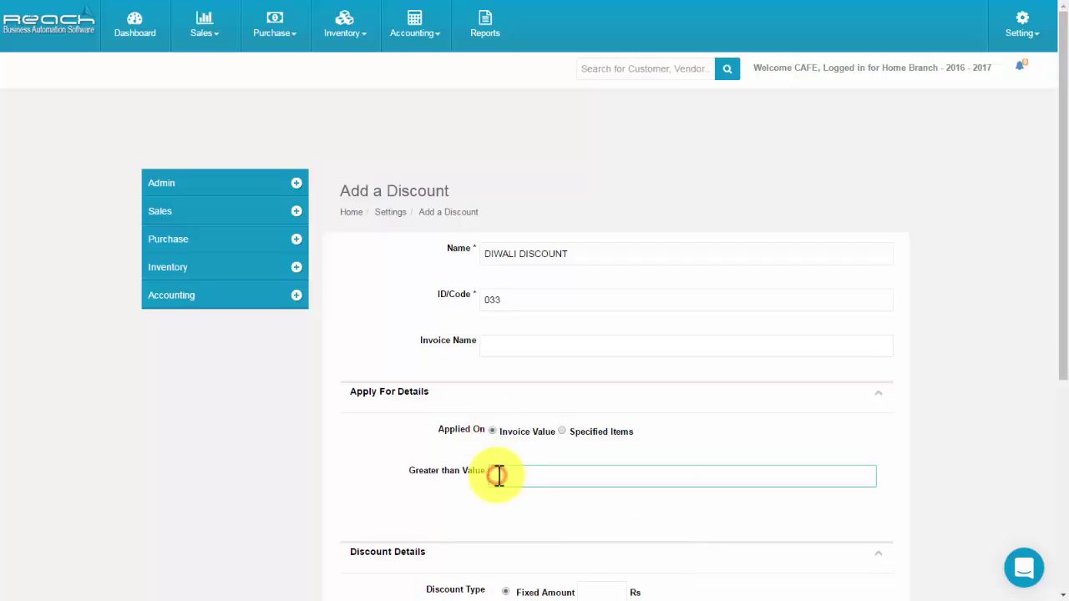
{"action": "type", "text": "5000"}
{"action": "scroll", "coordinate": [507, 477], "scroll_direction": "down", "scroll_amount": 2}
Make it a 10 percent discount limited to 31/10/2016, and create it.
{"action": "left_click", "coordinate": [598, 458]}
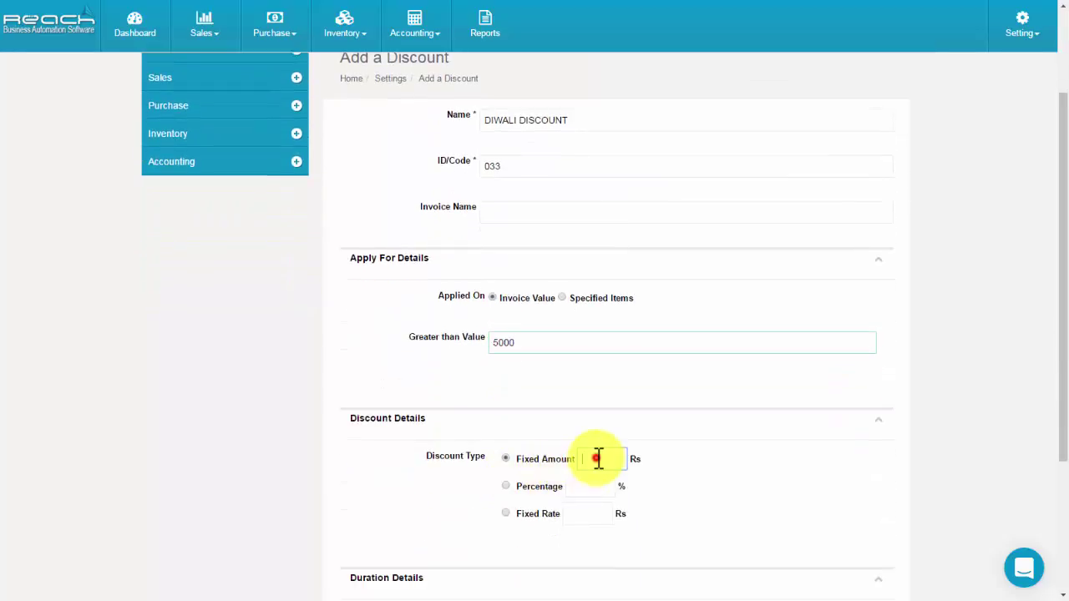
{"action": "left_click", "coordinate": [505, 486]}
{"action": "left_click", "coordinate": [576, 487]}
{"action": "type", "text": "10"}
{"action": "scroll", "coordinate": [508, 425], "scroll_direction": "down", "scroll_amount": 3}
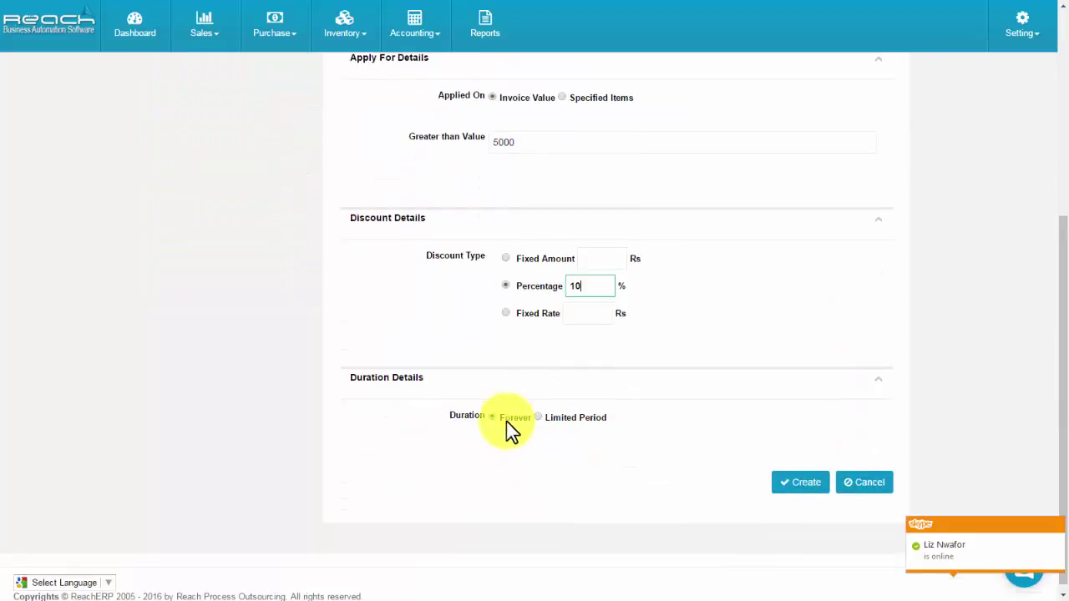
{"action": "left_click", "coordinate": [538, 418]}
{"action": "left_click", "coordinate": [506, 463]}
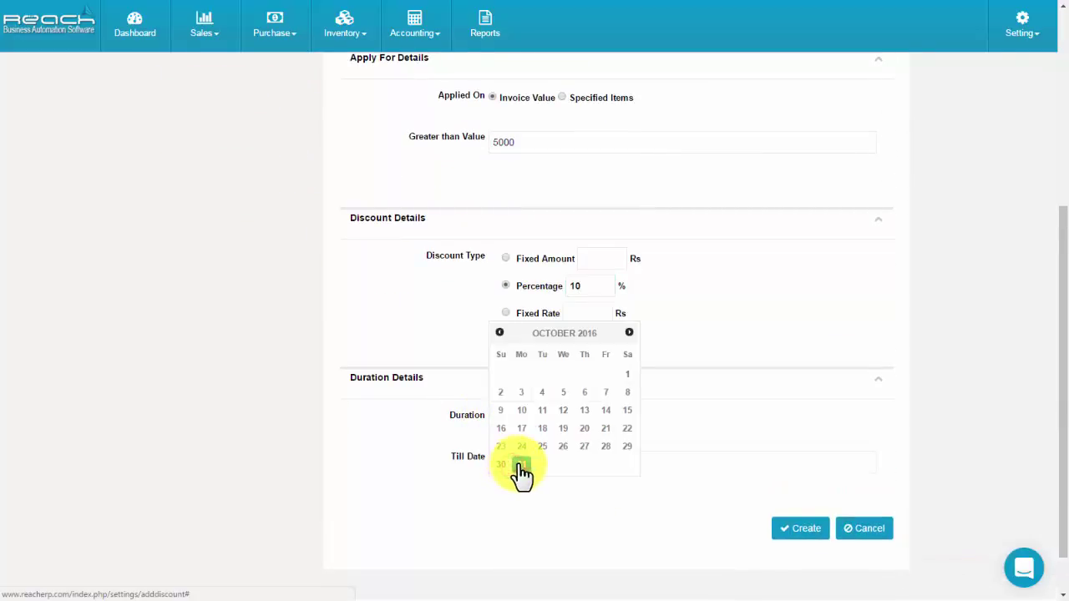
{"action": "left_click", "coordinate": [519, 465]}
{"action": "left_click", "coordinate": [789, 528]}
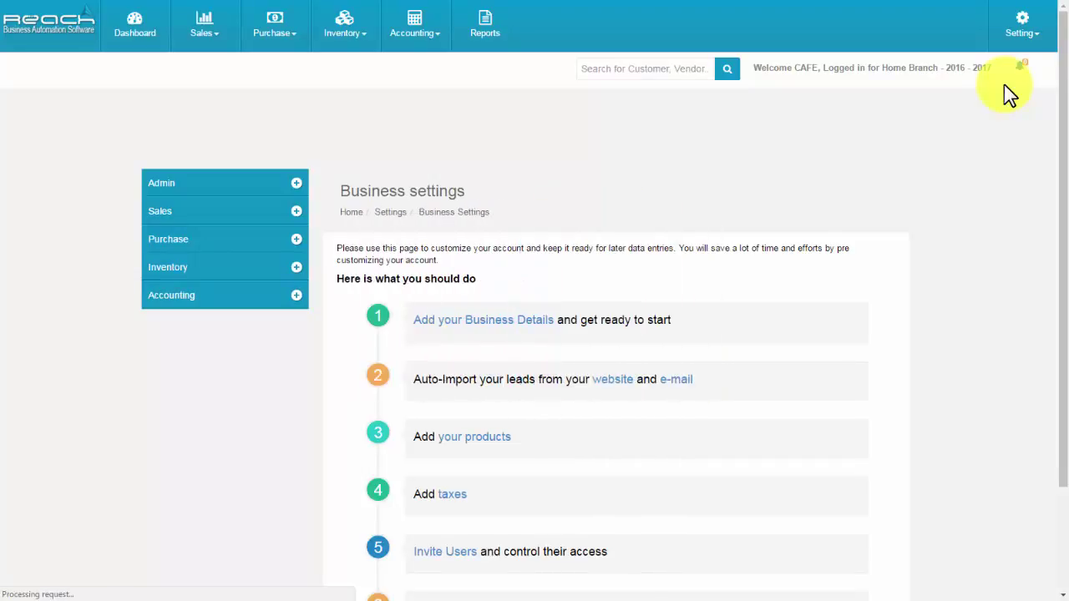
Create tax class sr with code 022 and remark TR under Accounting > Tax Settings.
{"action": "left_click", "coordinate": [185, 296]}
{"action": "left_click", "coordinate": [188, 392]}
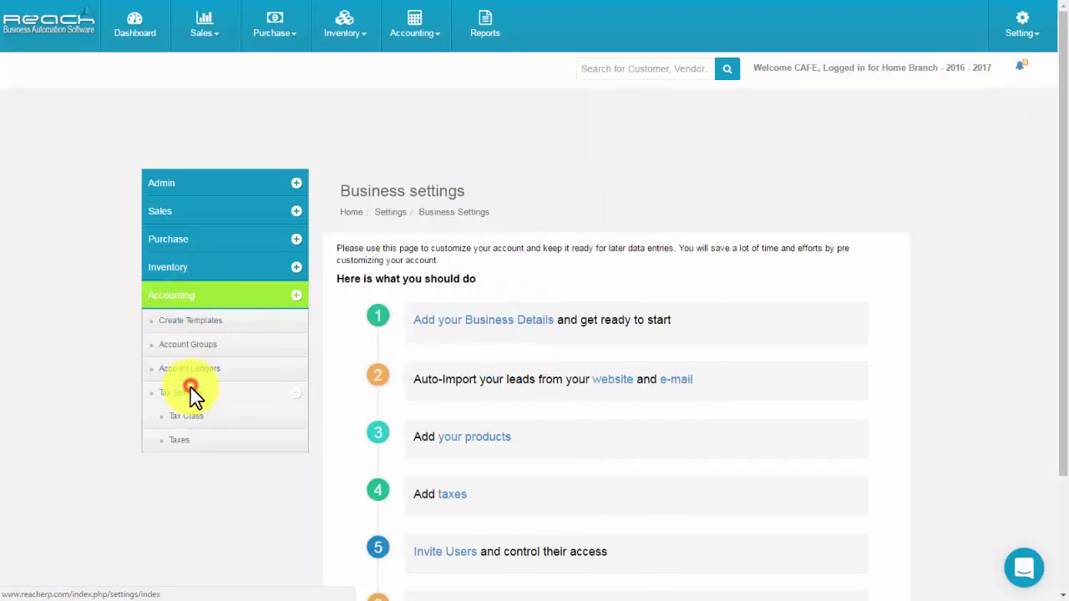
{"action": "left_click", "coordinate": [189, 416]}
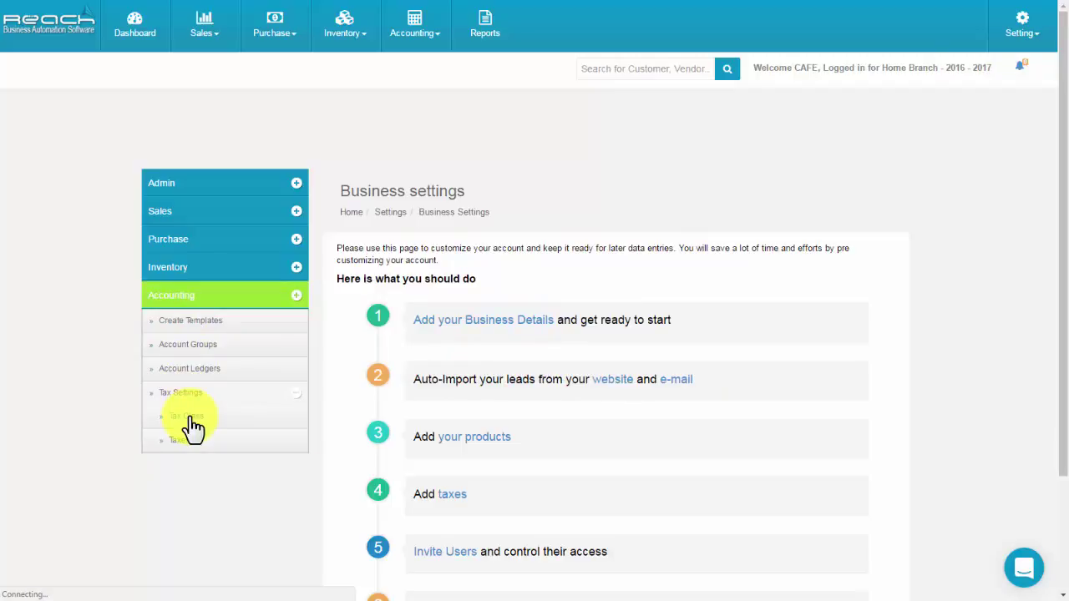
{"action": "left_click", "coordinate": [850, 207]}
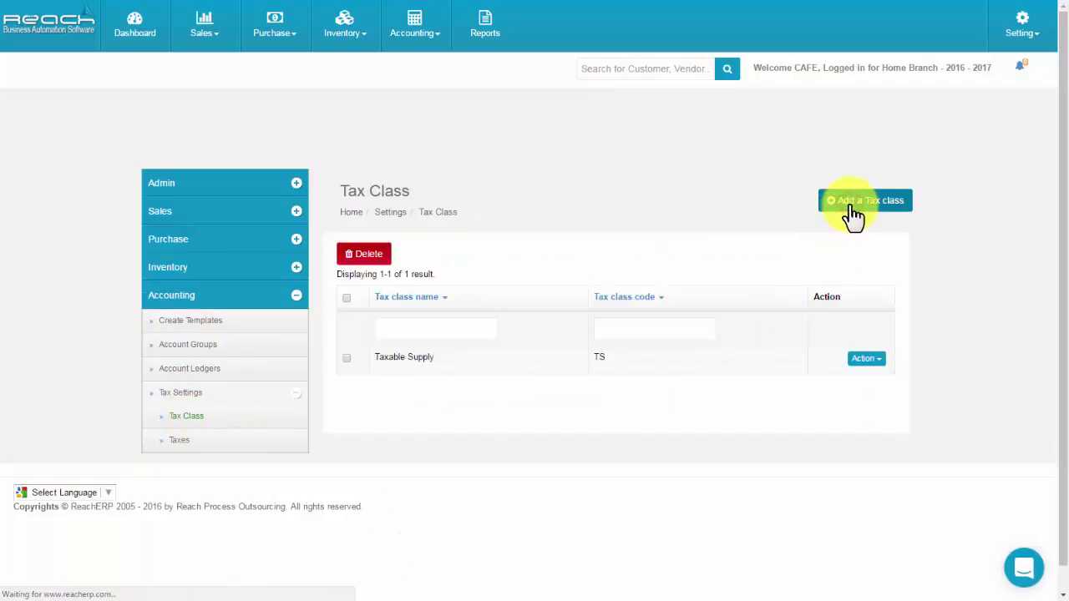
{"action": "left_click", "coordinate": [524, 246]}
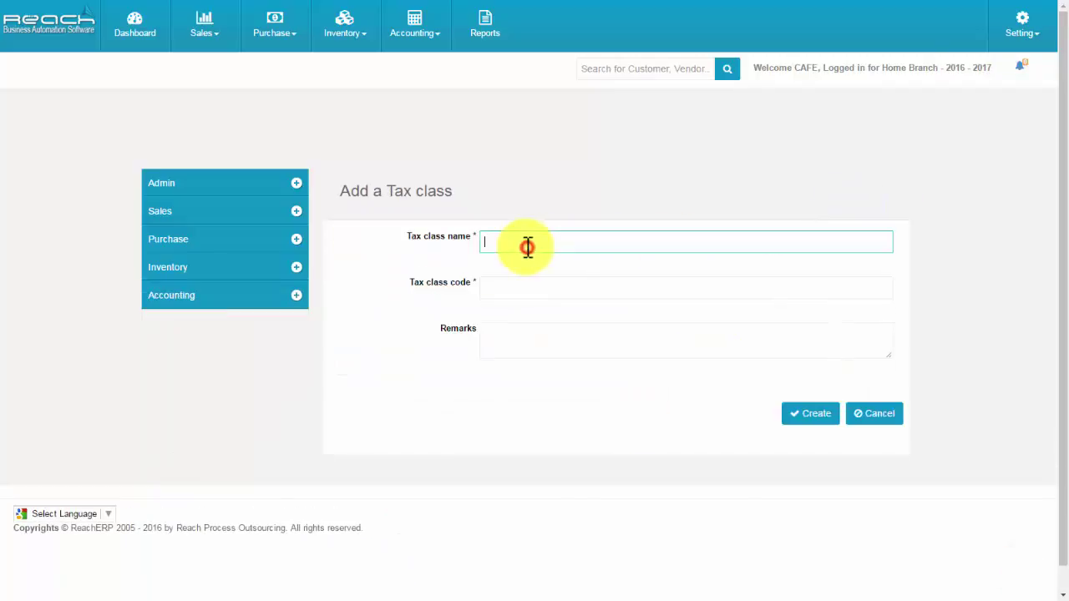
{"action": "type", "text": "sr"}
{"action": "left_click", "coordinate": [499, 284]}
{"action": "type", "text": "022"}
{"action": "left_click", "coordinate": [492, 336]}
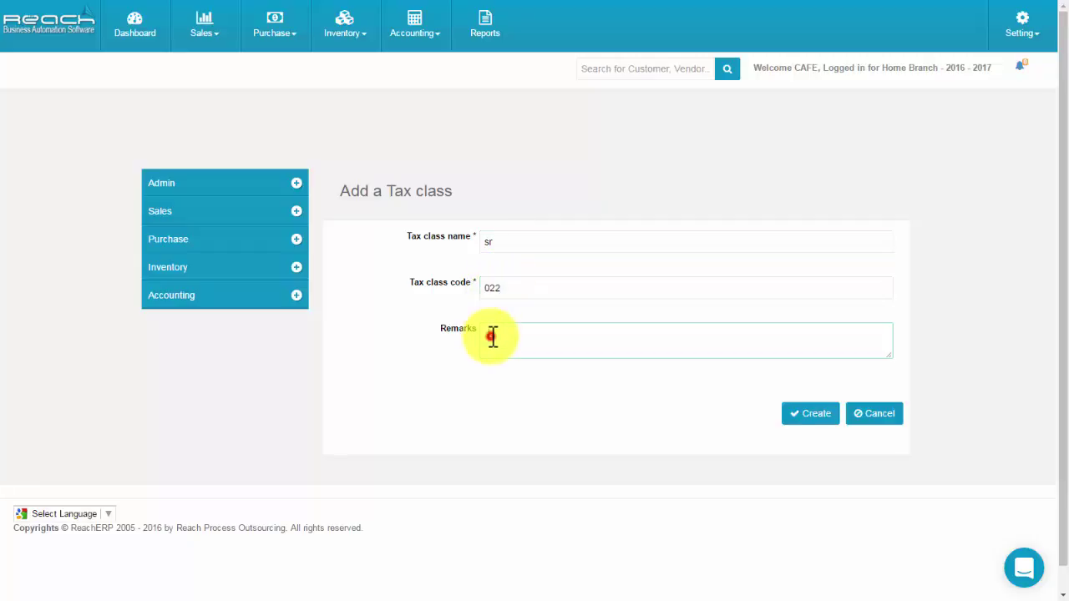
{"action": "type", "text": "TR"}
{"action": "left_click", "coordinate": [816, 415]}
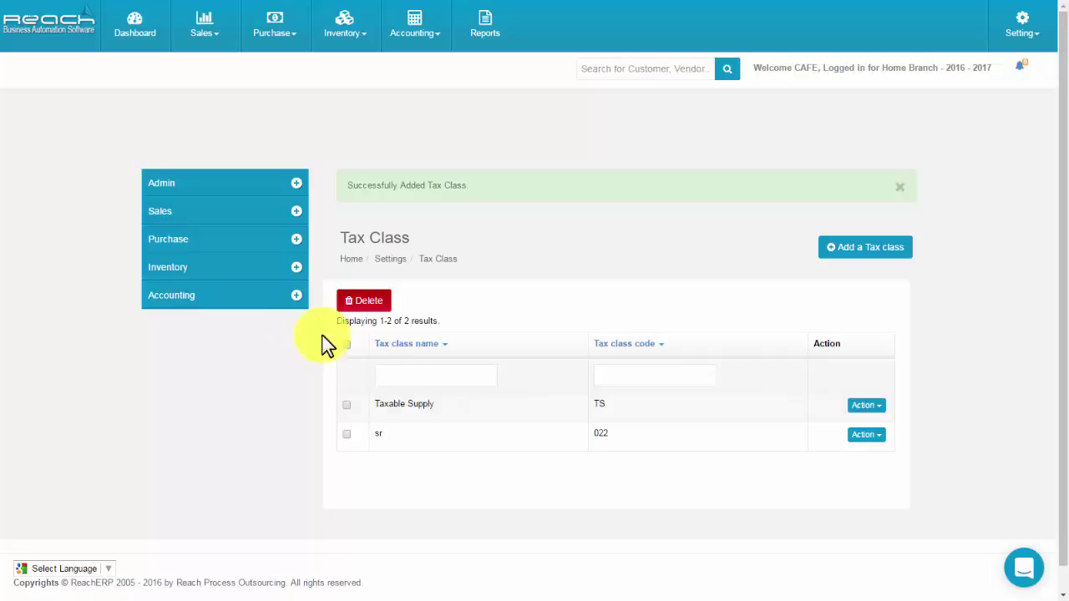
Go to the Taxes list under Accounting > Tax Settings.
{"action": "left_click", "coordinate": [232, 301]}
{"action": "left_click", "coordinate": [226, 393]}
{"action": "left_click", "coordinate": [206, 441]}
Start a tax named VAT TAX in class 022 - sr with tax type VAT Tax.
{"action": "left_click", "coordinate": [887, 202]}
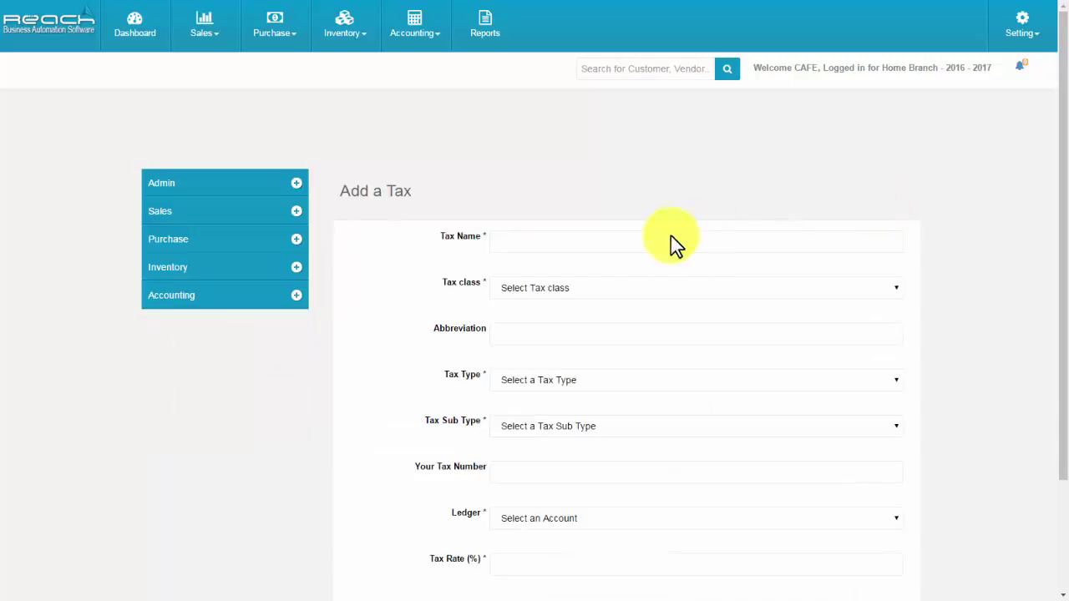
{"action": "left_click", "coordinate": [603, 245]}
{"action": "type", "text": "VAT TAX"}
{"action": "left_click", "coordinate": [566, 288]}
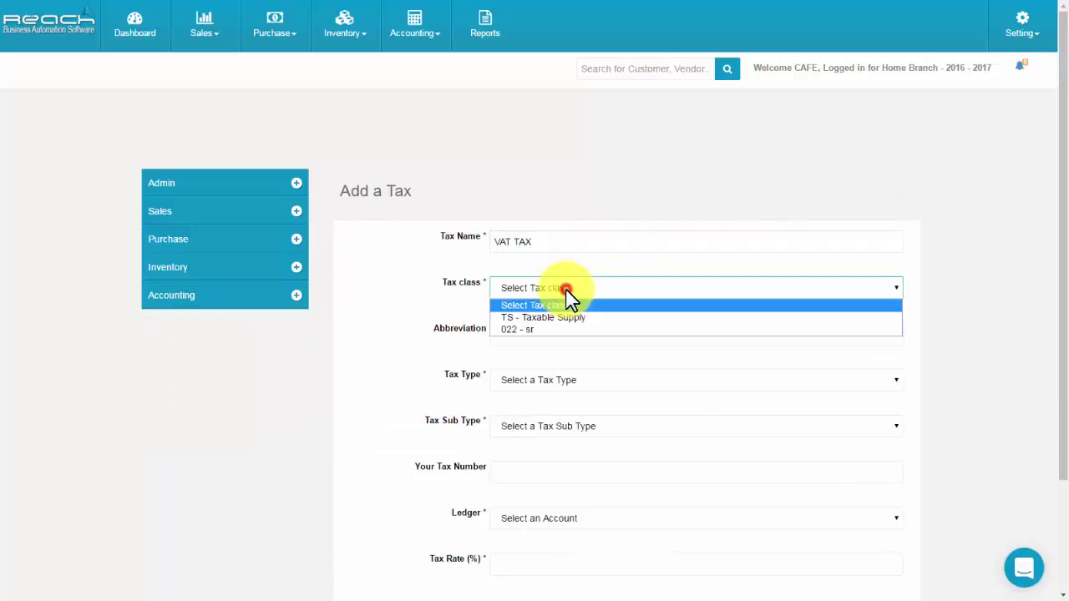
{"action": "left_click", "coordinate": [559, 330]}
{"action": "left_click", "coordinate": [519, 332]}
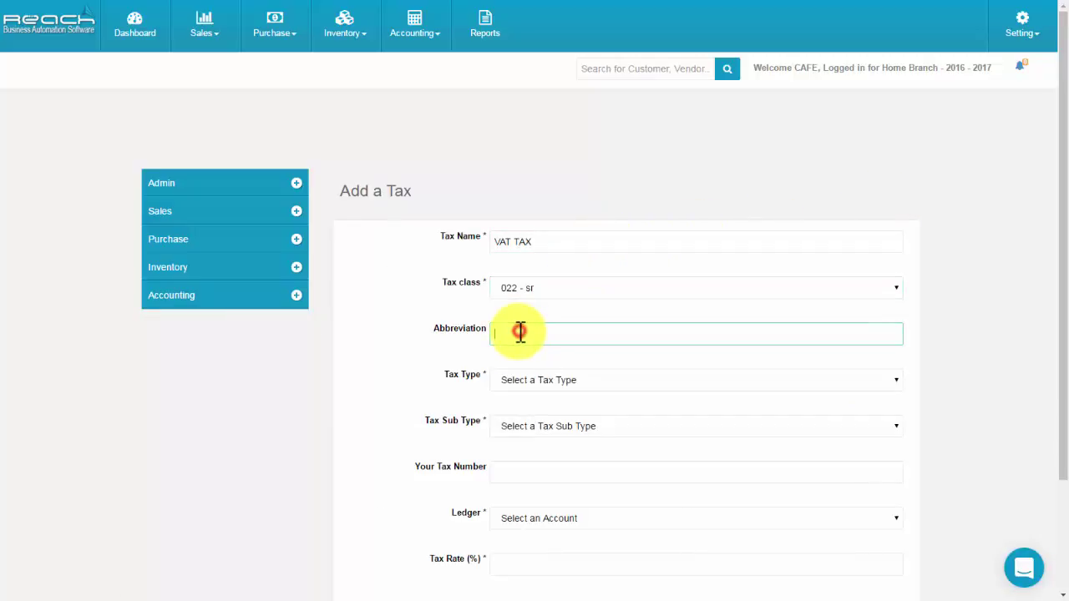
{"action": "left_click", "coordinate": [514, 383]}
{"action": "left_click", "coordinate": [515, 419]}
Set sub type Input, ledger VAT Payable and rate 15.50, then create the tax.
{"action": "left_click", "coordinate": [515, 430]}
{"action": "left_click", "coordinate": [512, 455]}
{"action": "left_click", "coordinate": [515, 468]}
{"action": "scroll", "coordinate": [515, 470], "scroll_direction": "down", "scroll_amount": 2}
{"action": "left_click", "coordinate": [517, 388]}
{"action": "left_click", "coordinate": [539, 354]}
{"action": "left_click", "coordinate": [532, 433]}
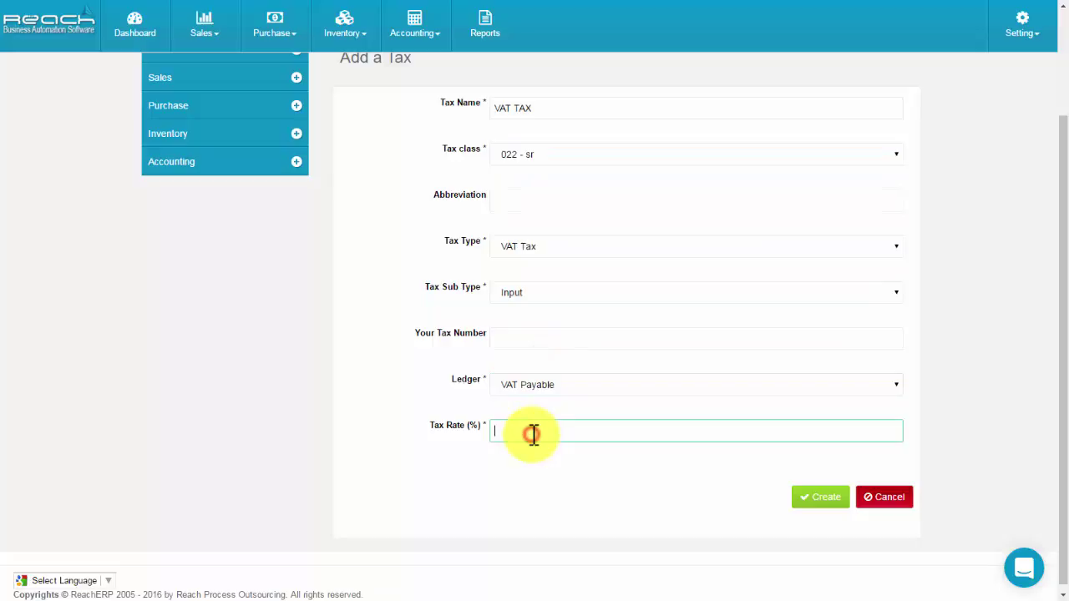
{"action": "type", "text": "15.50"}
{"action": "left_click", "coordinate": [809, 505]}
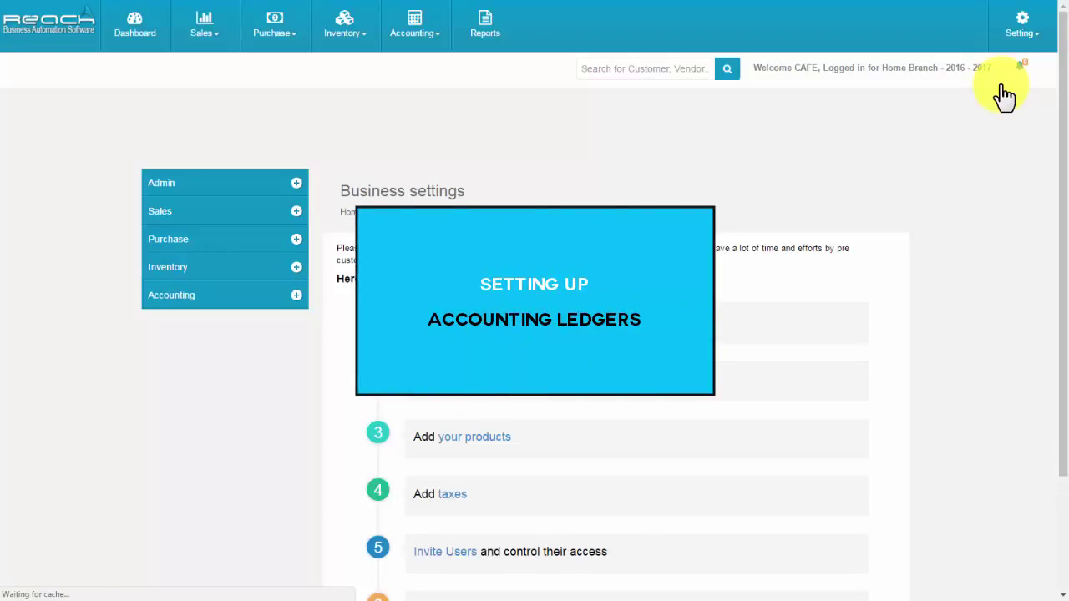
Start a new account ledger in the Trading Expenses group.
{"action": "left_click", "coordinate": [225, 307]}
{"action": "left_click", "coordinate": [212, 372]}
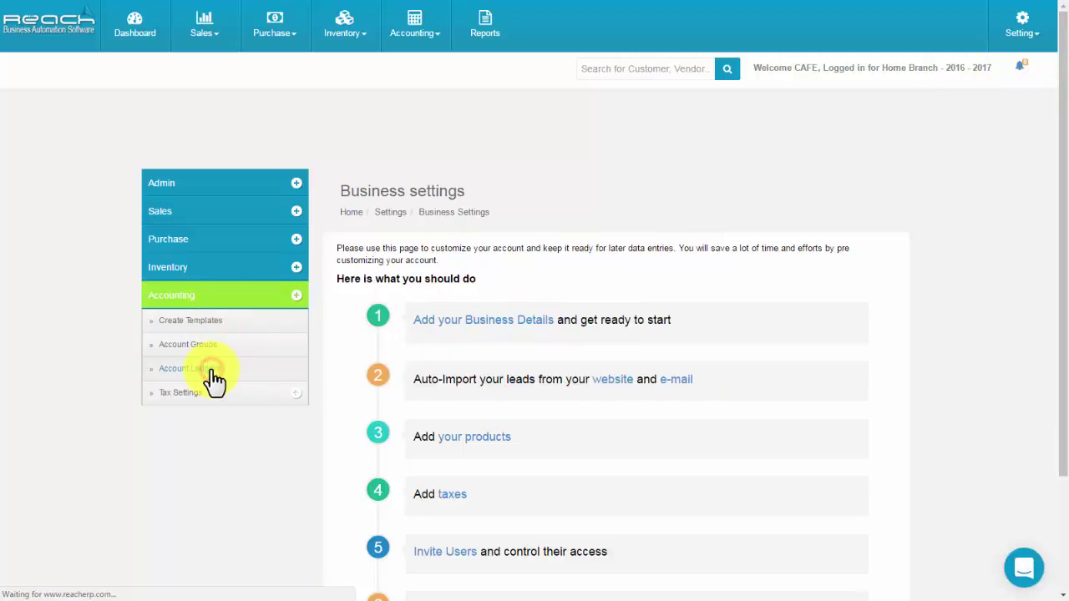
{"action": "left_click", "coordinate": [864, 204]}
{"action": "left_click", "coordinate": [632, 253]}
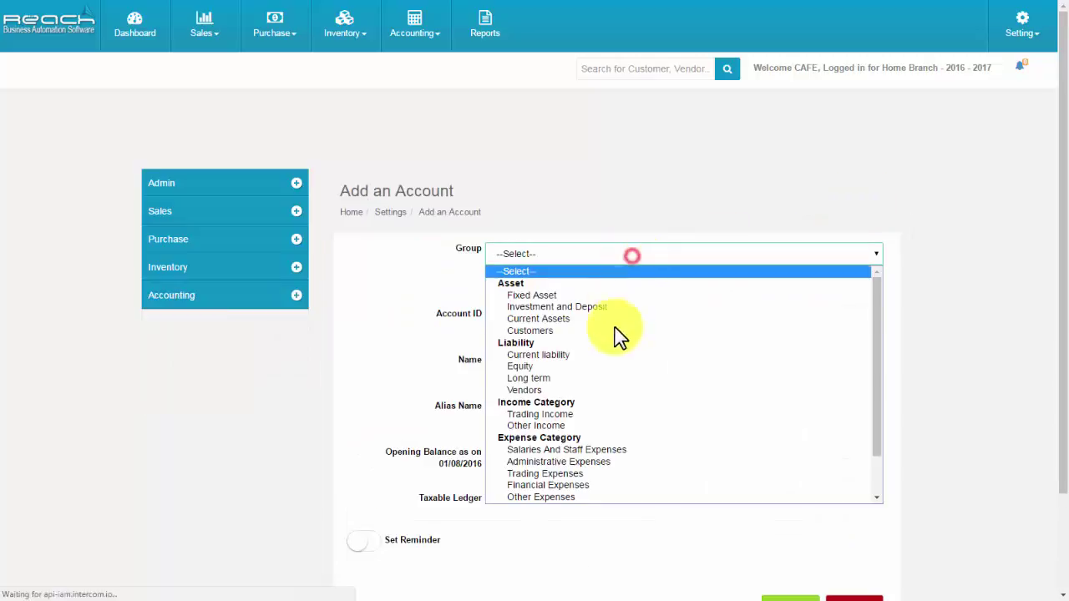
{"action": "scroll", "coordinate": [601, 400], "scroll_direction": "down", "scroll_amount": 2}
{"action": "left_click", "coordinate": [590, 425]}
Name it PETROL EXPENSE with opening balance 0, mark it taxable, and create it.
{"action": "left_click", "coordinate": [508, 317]}
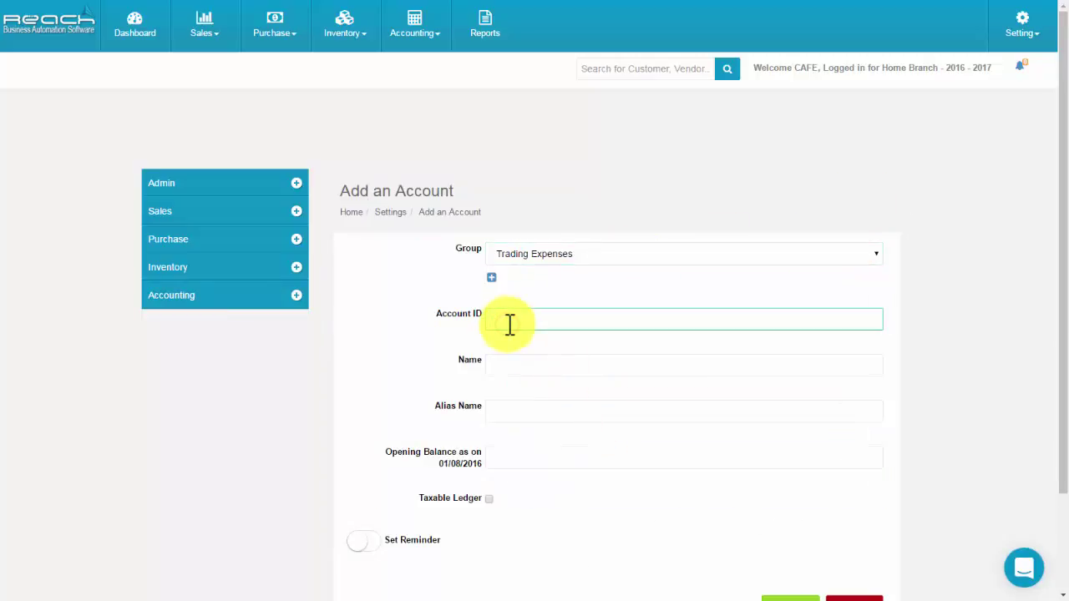
{"action": "left_click", "coordinate": [506, 366]}
{"action": "type", "text": "PETROL EXPENSE"}
{"action": "left_click", "coordinate": [502, 407]}
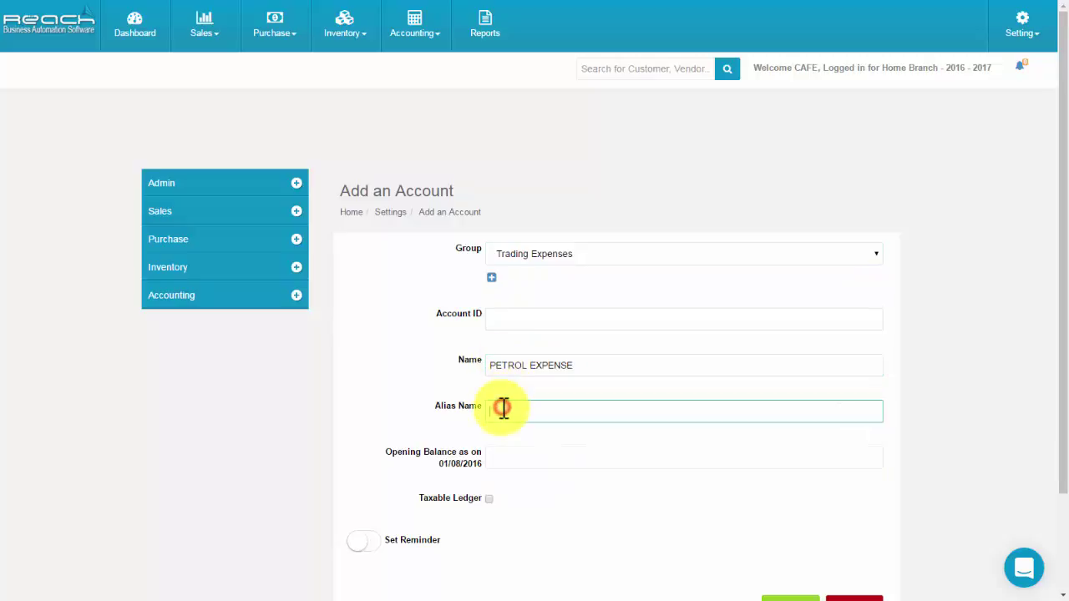
{"action": "left_click", "coordinate": [498, 456]}
{"action": "left_click", "coordinate": [494, 509]}
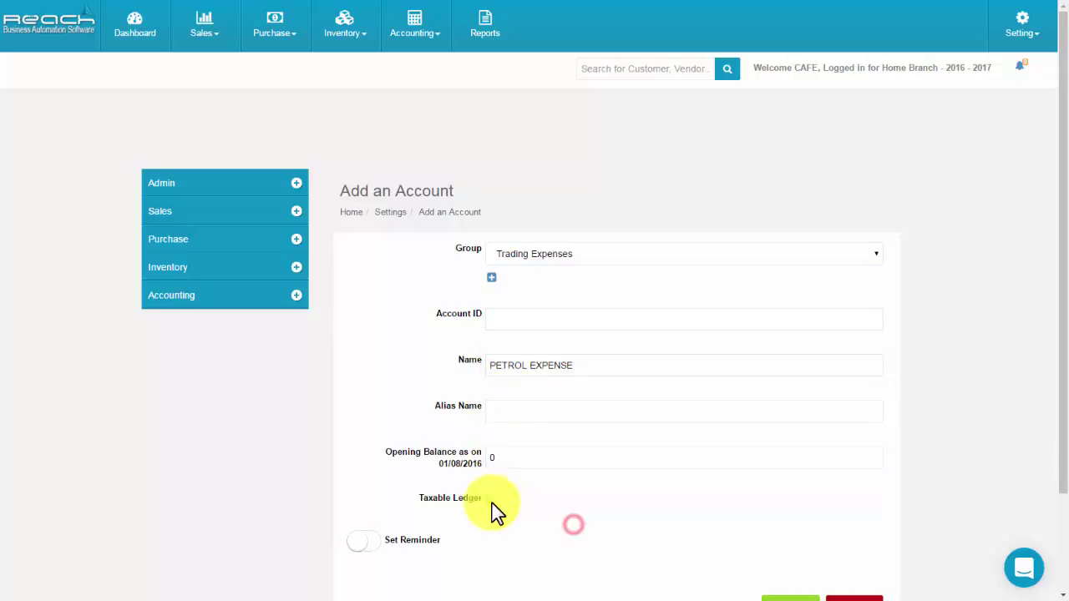
{"action": "scroll", "coordinate": [494, 508], "scroll_direction": "down", "scroll_amount": 2}
{"action": "left_click", "coordinate": [491, 380]}
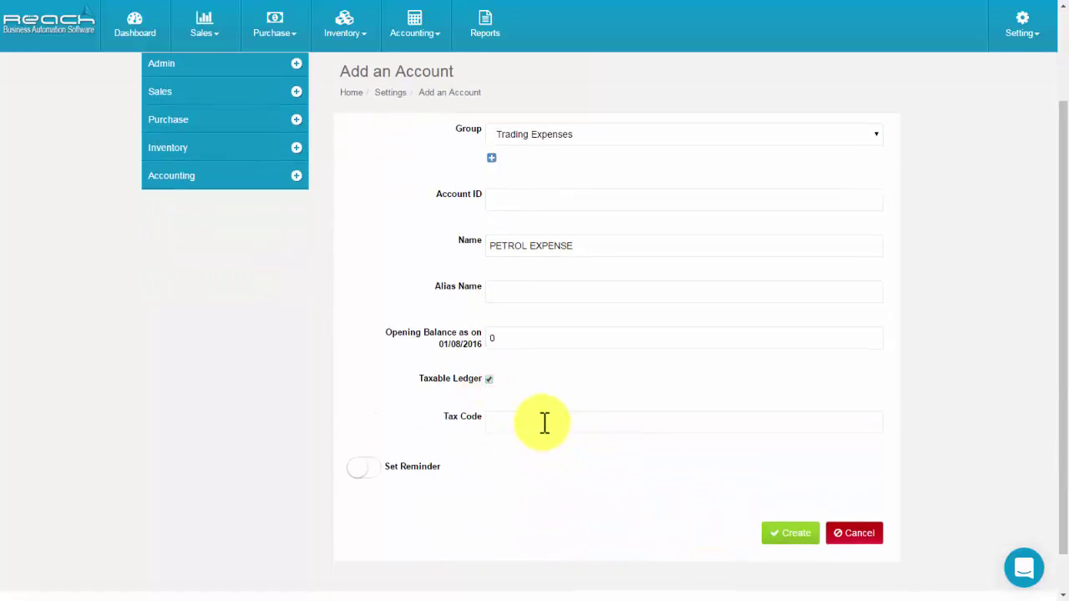
{"action": "left_click", "coordinate": [776, 535]}
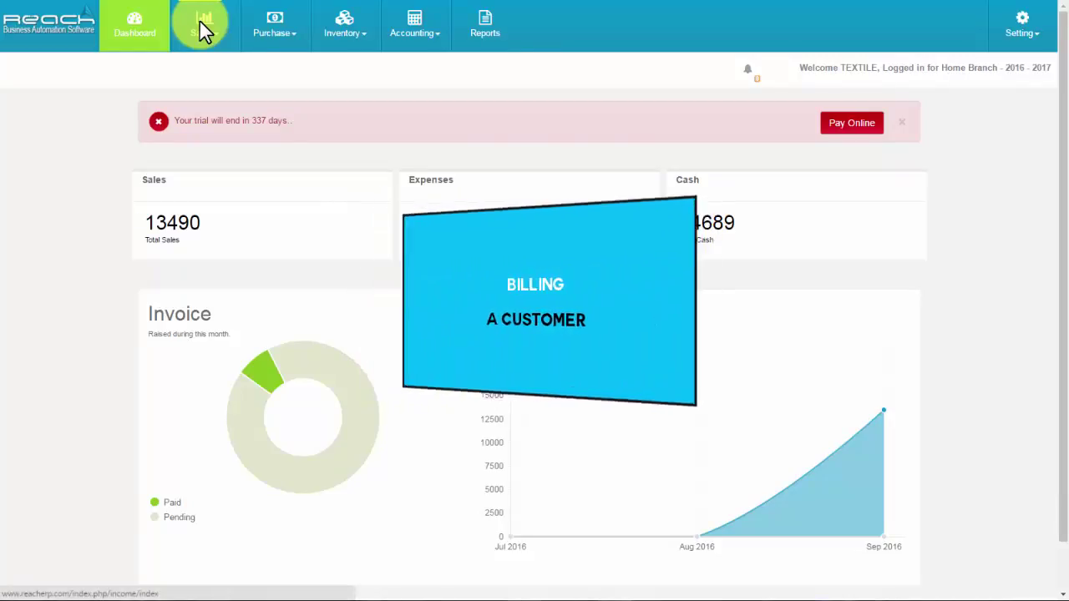
Start a Tax Invoice POS session as Biller 10.
{"action": "left_click", "coordinate": [202, 29]}
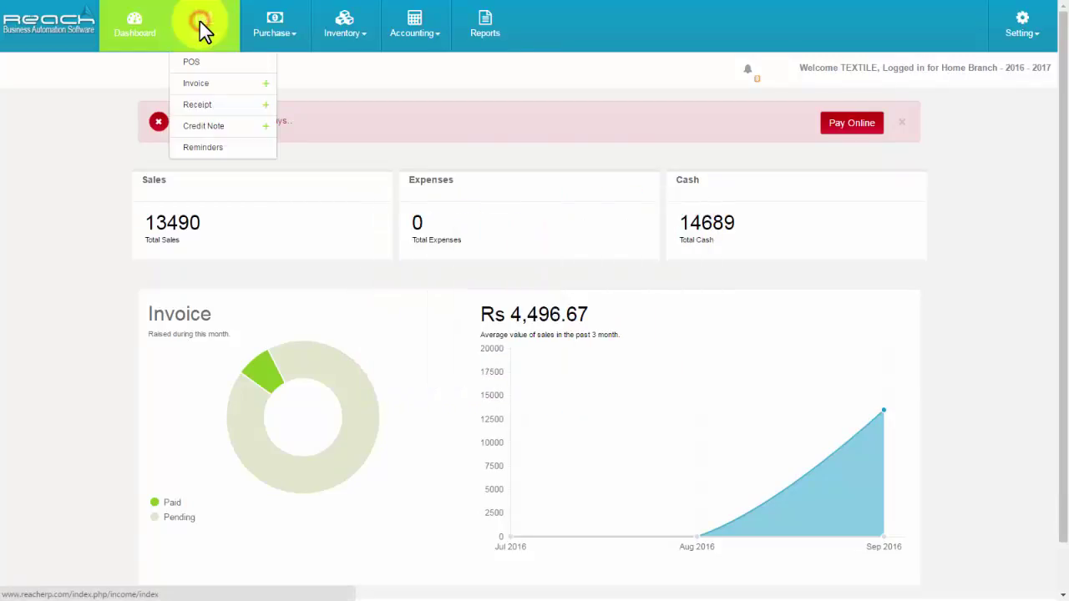
{"action": "left_click", "coordinate": [193, 64]}
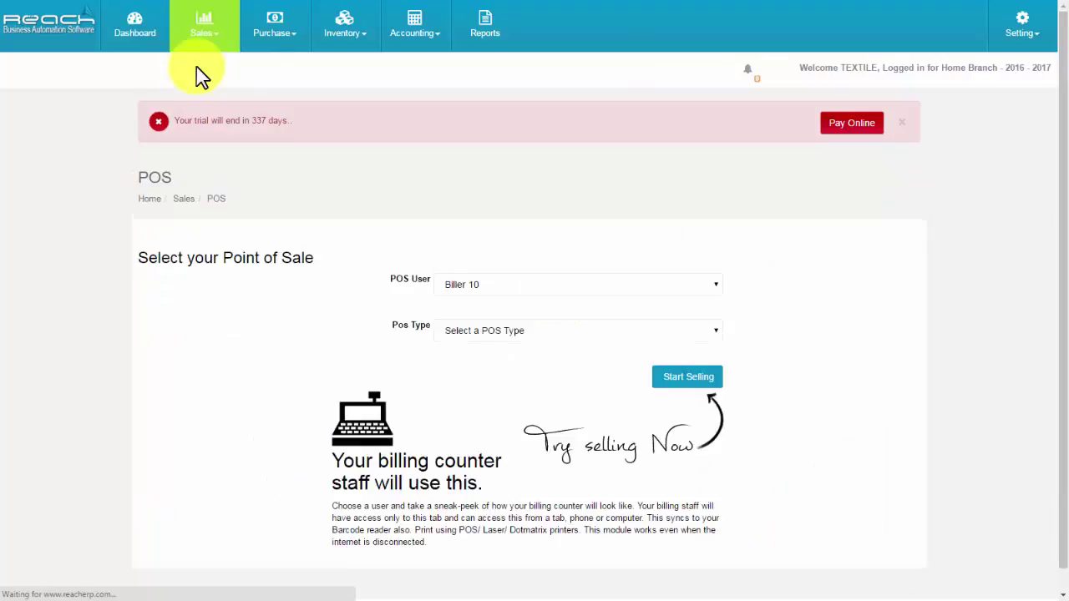
{"action": "left_click", "coordinate": [482, 288]}
{"action": "left_click", "coordinate": [477, 333]}
{"action": "left_click", "coordinate": [474, 362]}
{"action": "left_click", "coordinate": [675, 380]}
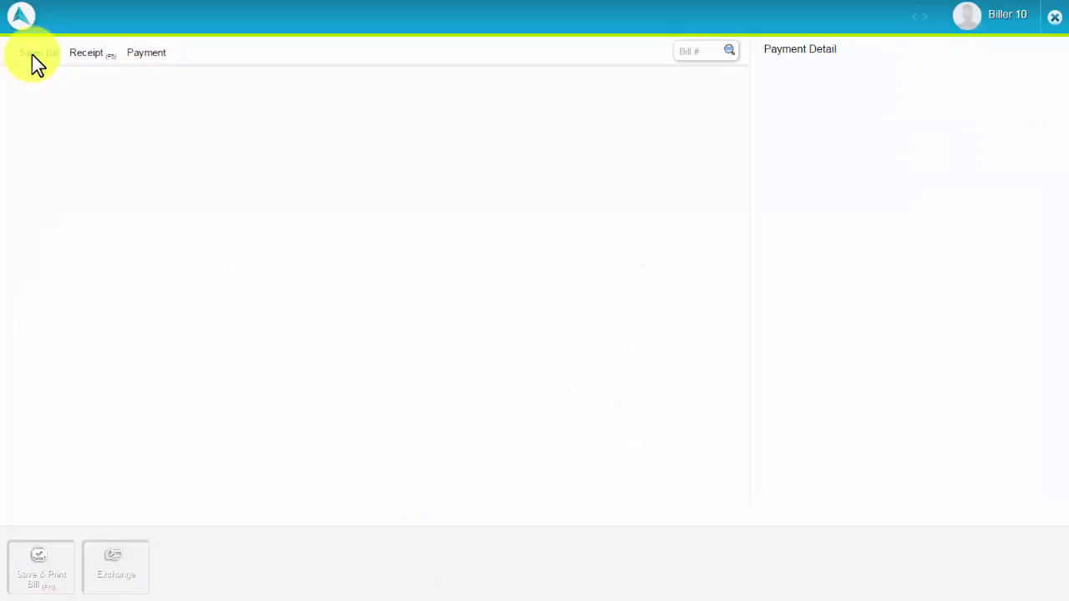
Bill the POS Customer for 5 ADORABELLE cotton print M items.
{"action": "left_click", "coordinate": [34, 54]}
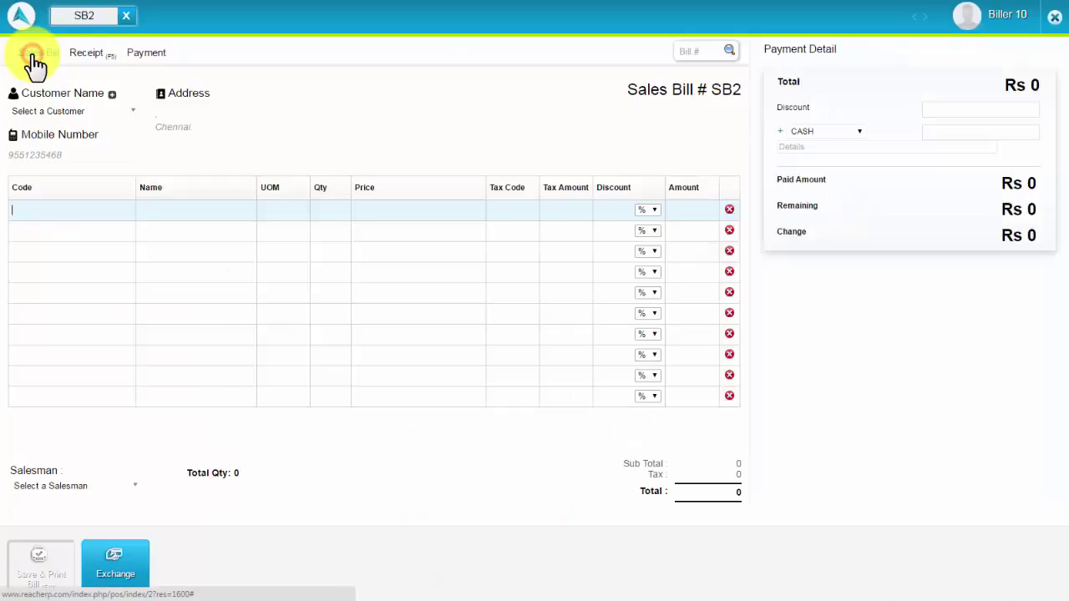
{"action": "left_click", "coordinate": [43, 112]}
{"action": "left_click", "coordinate": [42, 172]}
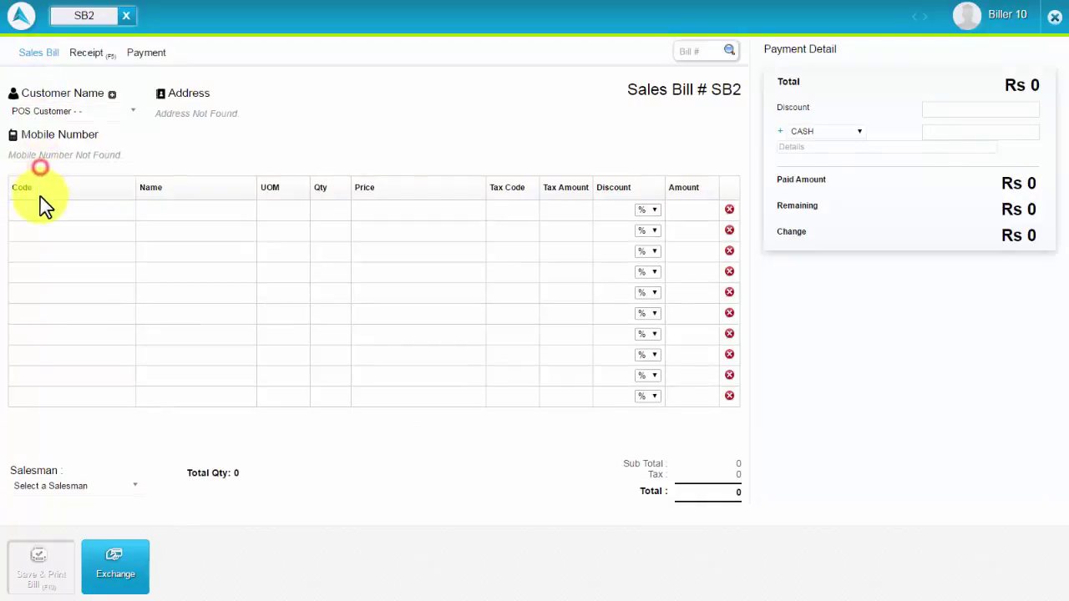
{"action": "left_click", "coordinate": [41, 208]}
{"action": "type", "text": "c"}
{"action": "scroll", "coordinate": [120, 268], "scroll_direction": "down", "scroll_amount": 1}
{"action": "left_click", "coordinate": [119, 269]}
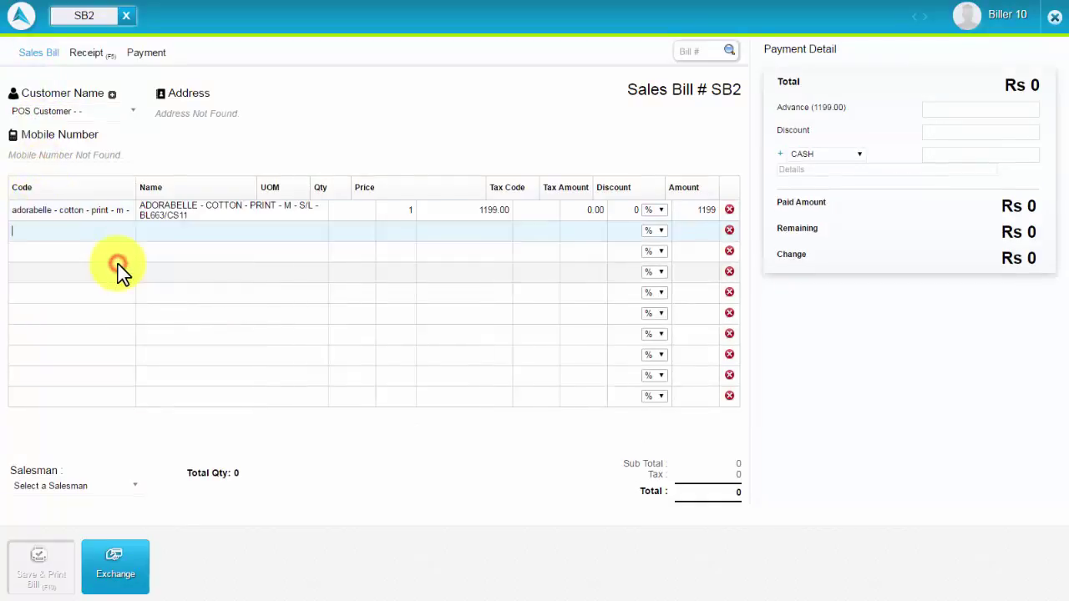
{"action": "left_click", "coordinate": [403, 211]}
{"action": "type", "text": "5"}
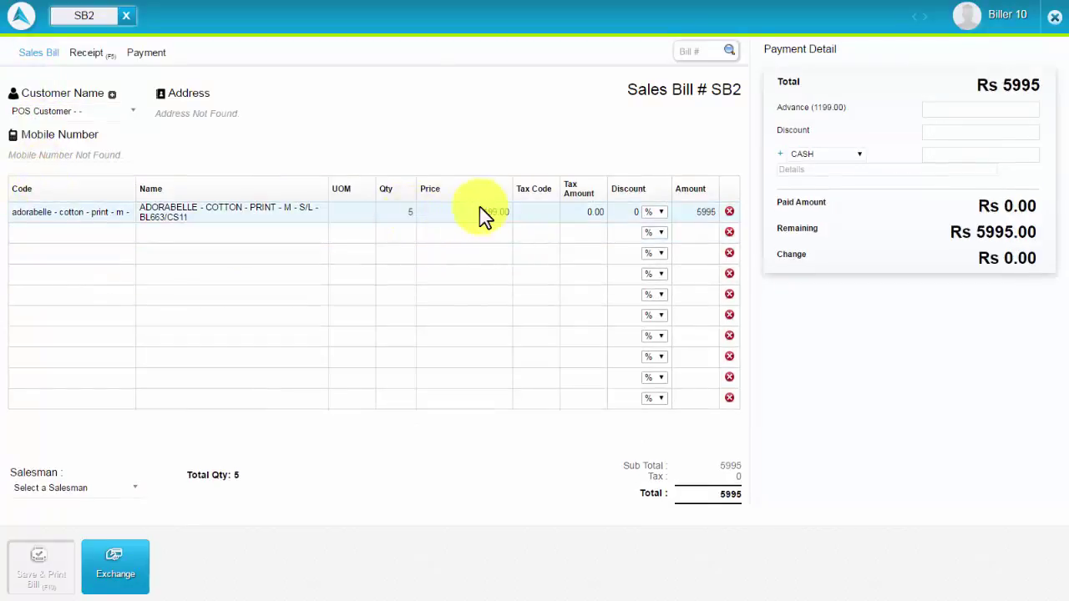
Take 5995 in cash, assign Salesman 1 - 010, and save and print the bill.
{"action": "left_click", "coordinate": [825, 154]}
{"action": "left_click", "coordinate": [847, 166]}
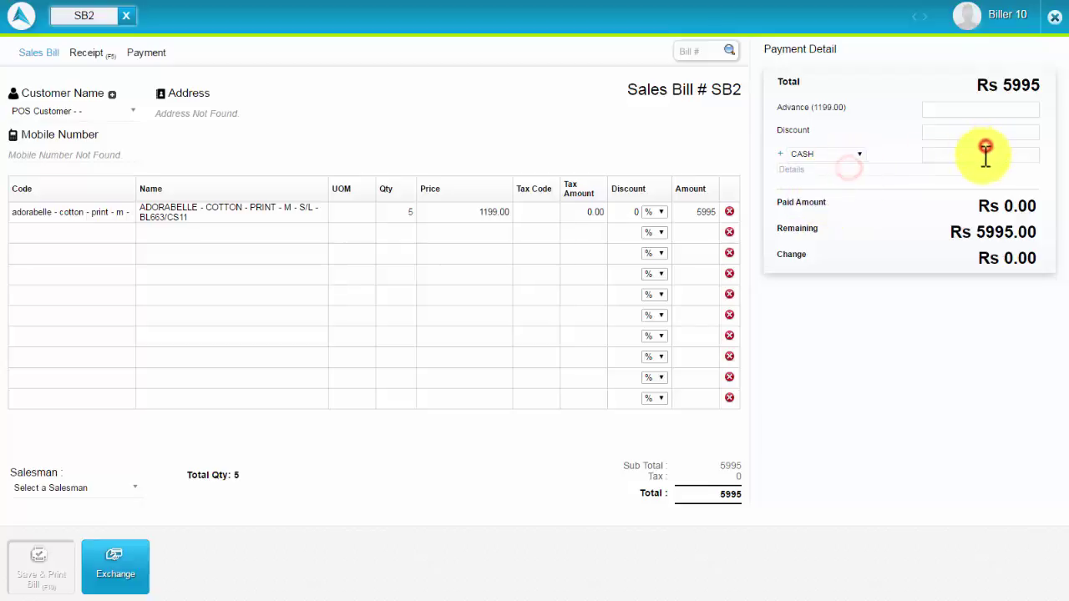
{"action": "left_click", "coordinate": [983, 156]}
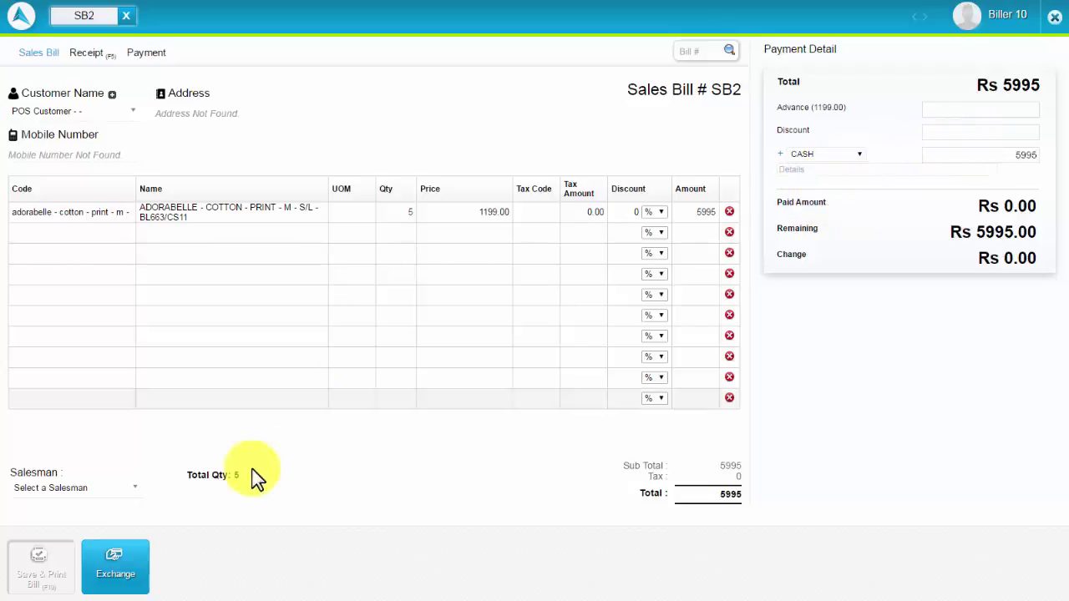
{"action": "left_click", "coordinate": [45, 488]}
{"action": "left_click", "coordinate": [43, 547]}
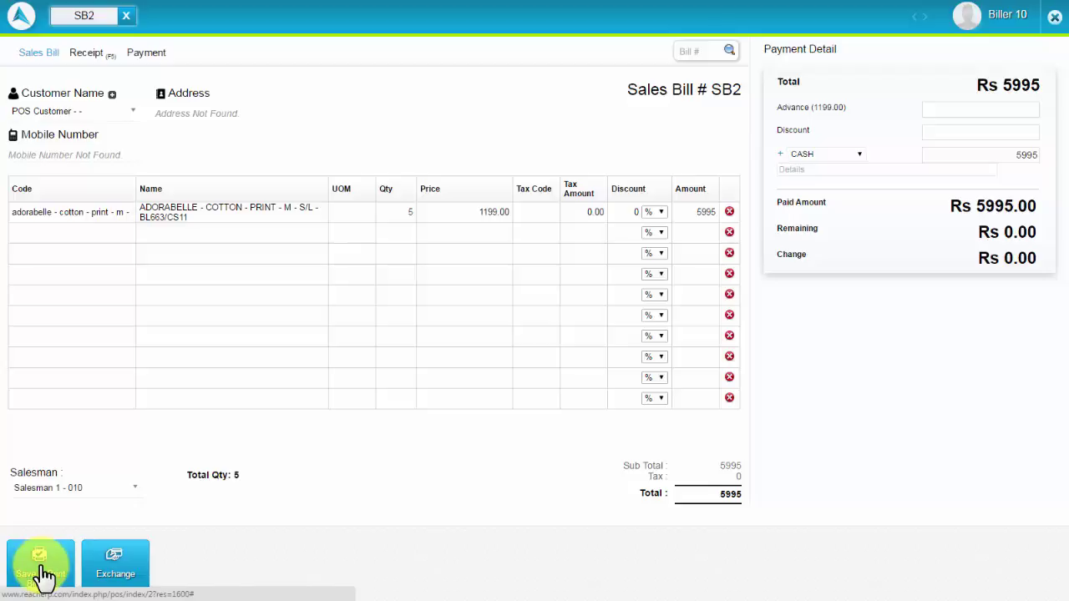
{"action": "left_click", "coordinate": [44, 575]}
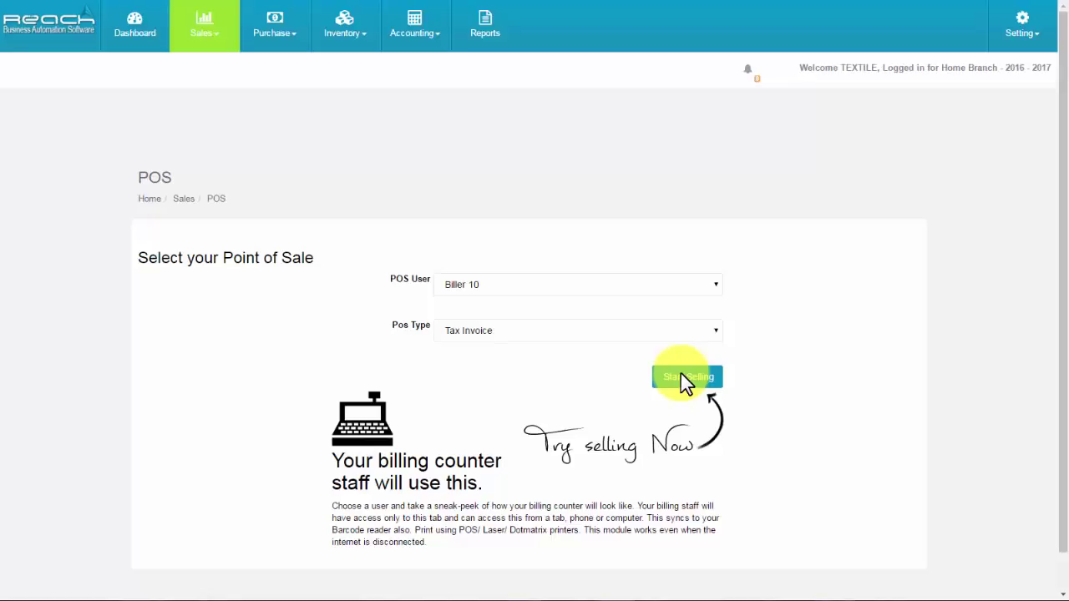
Start a new POS bill for the POS Customer with an ADORABELLE cotton print item.
{"action": "left_click", "coordinate": [685, 377]}
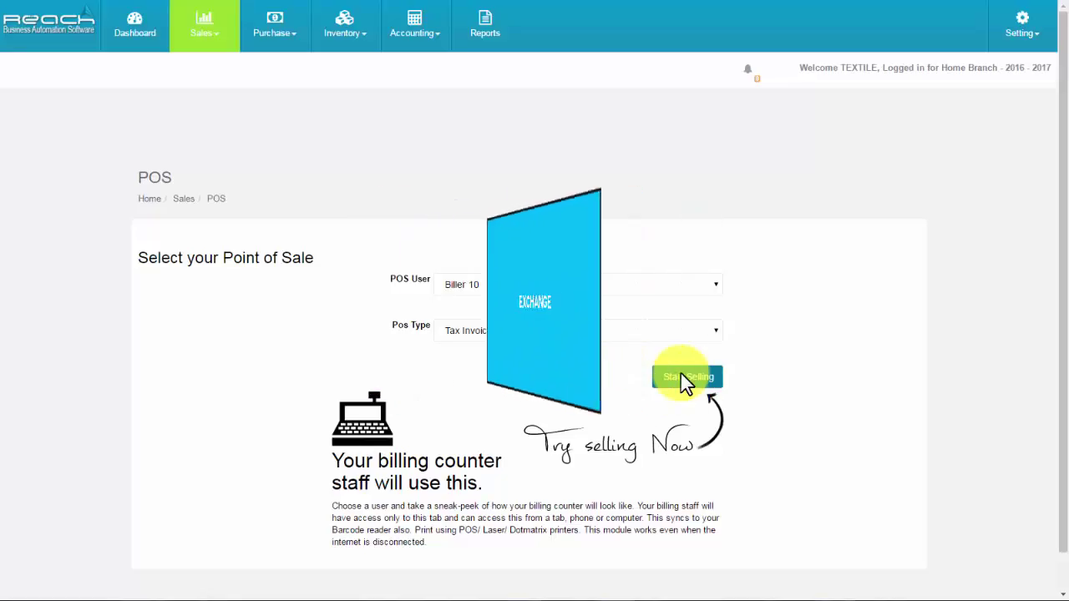
{"action": "left_click", "coordinate": [67, 117]}
{"action": "left_click", "coordinate": [52, 172]}
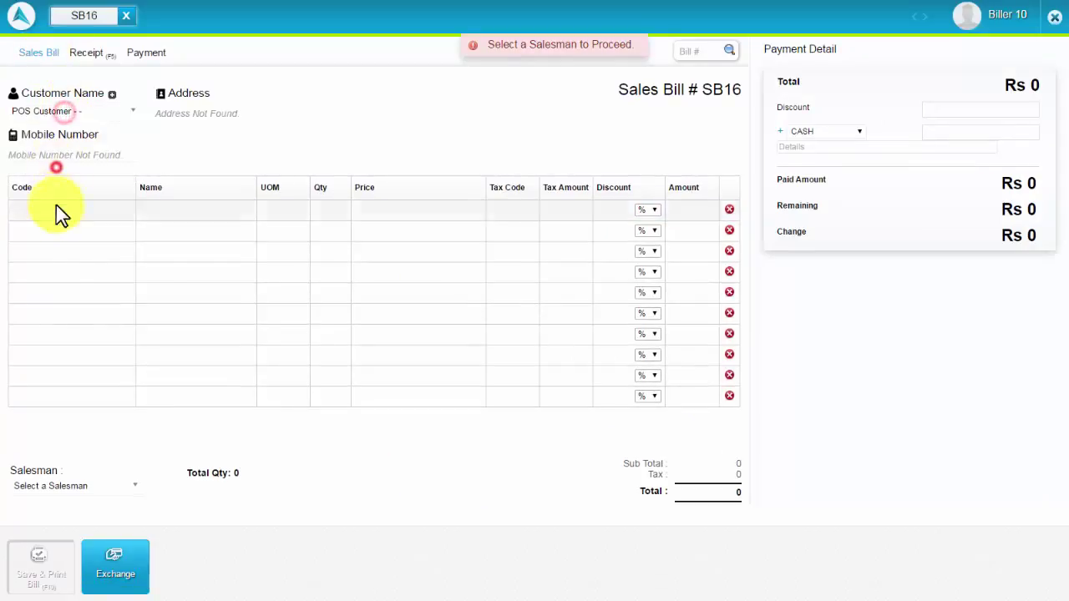
{"action": "left_click", "coordinate": [57, 212]}
{"action": "type", "text": "adorabelle"}
{"action": "key", "text": "Return"}
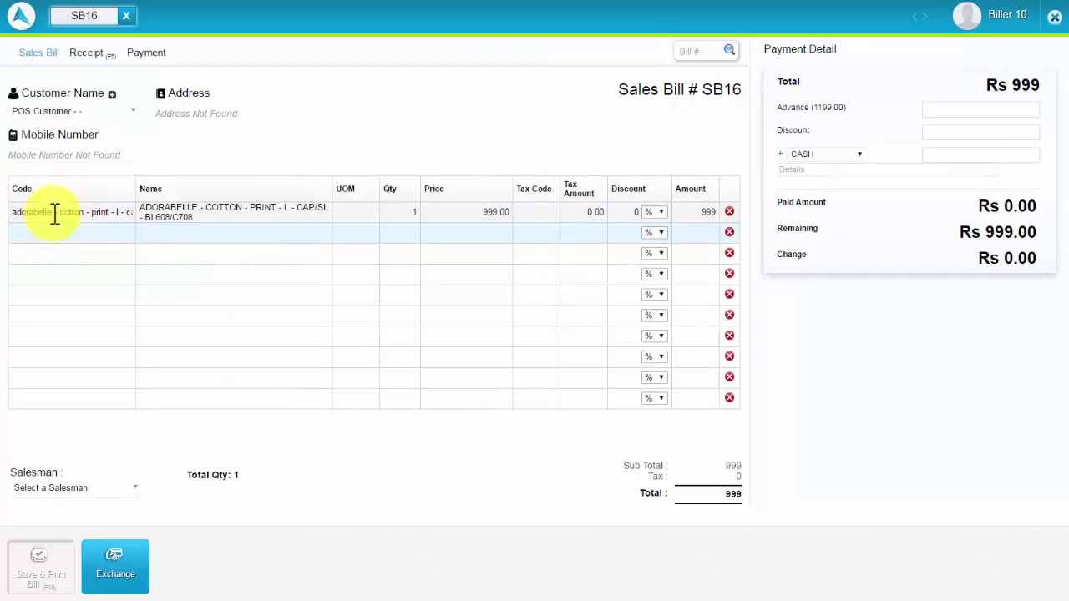
Exchange a returned ADORABELLE item worth 999.00, assign Salesman 1 - 010, and save and print.
{"action": "left_click", "coordinate": [109, 573]}
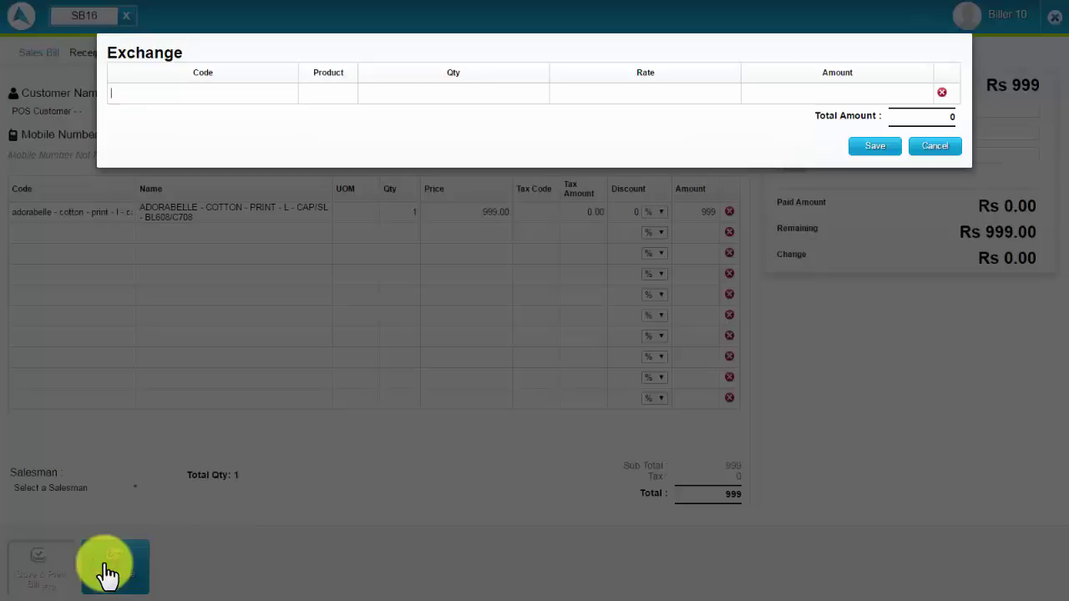
{"action": "type", "text": "a"}
{"action": "scroll", "coordinate": [120, 202], "scroll_direction": "down", "scroll_amount": 1}
{"action": "left_click", "coordinate": [133, 127]}
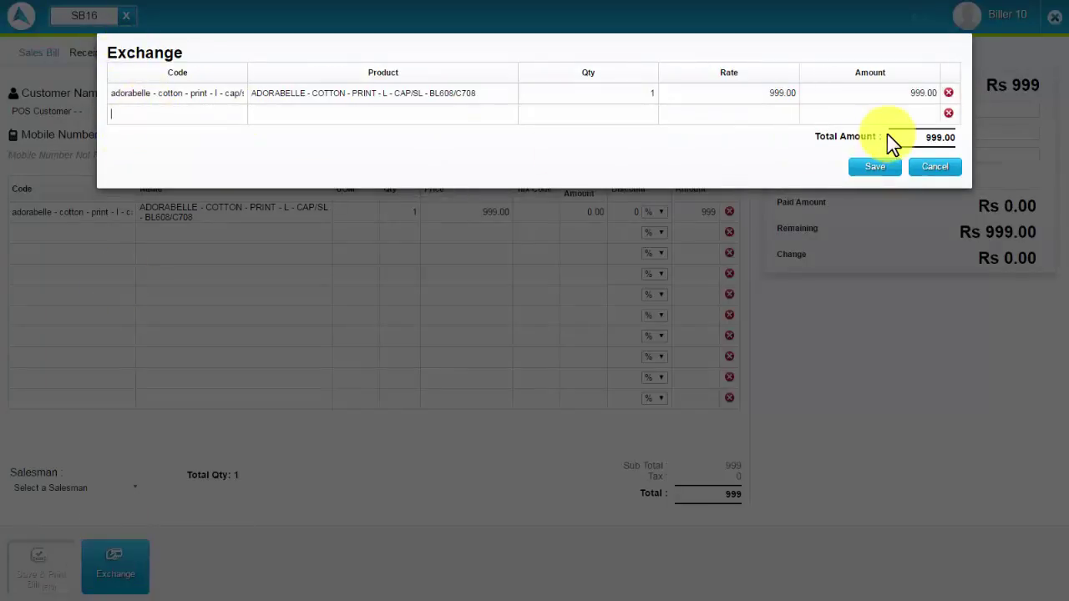
{"action": "left_click", "coordinate": [884, 169]}
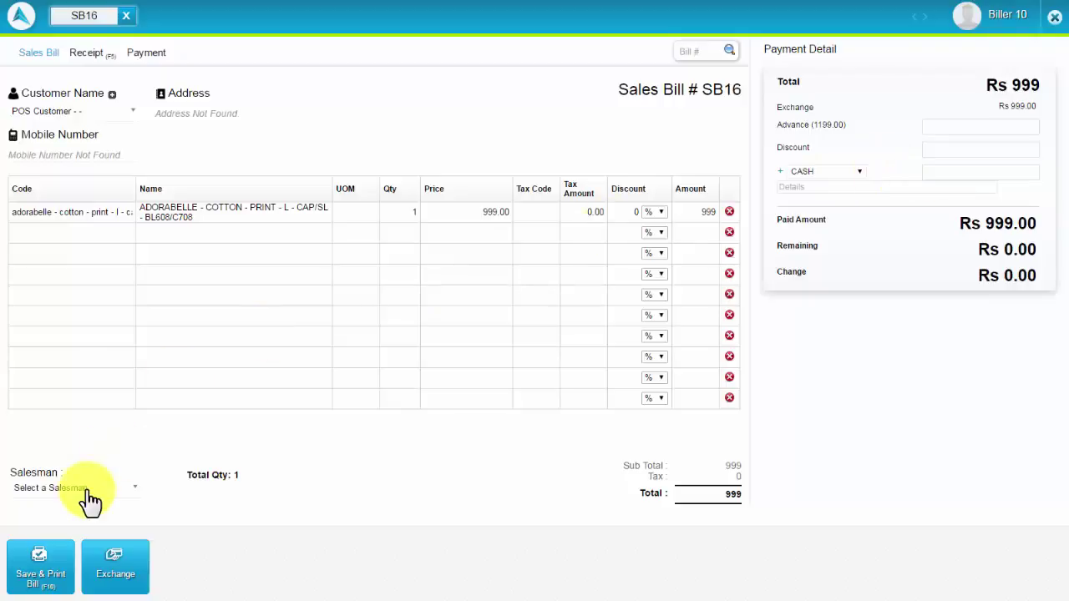
{"action": "left_click", "coordinate": [83, 491]}
{"action": "left_click", "coordinate": [79, 553]}
{"action": "left_click", "coordinate": [70, 571]}
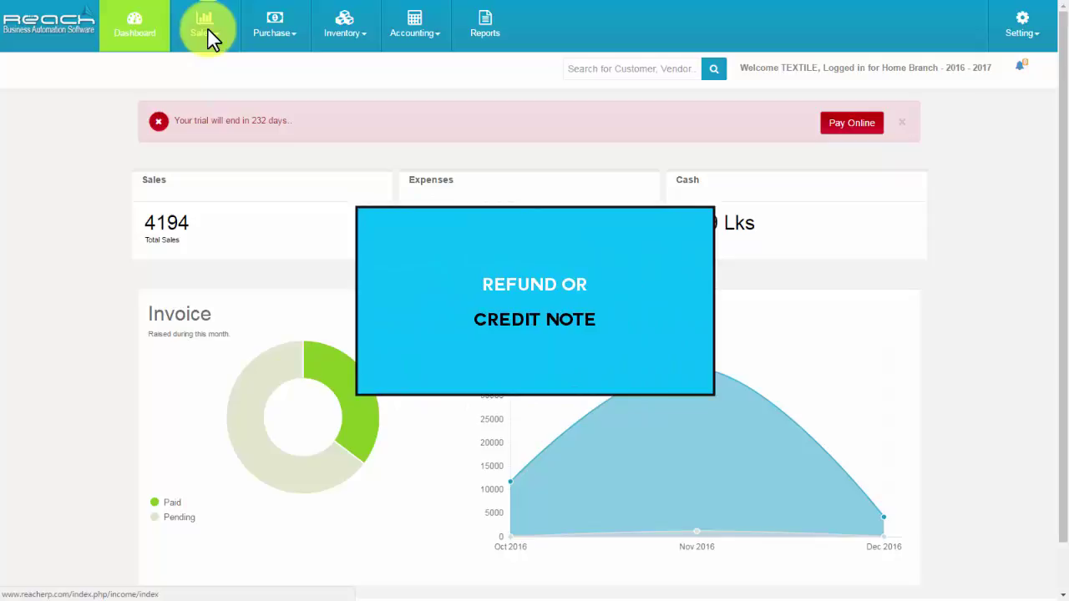
Create a credit note for Company & Company with one ADORABELLE georgette print product.
{"action": "left_click", "coordinate": [211, 40]}
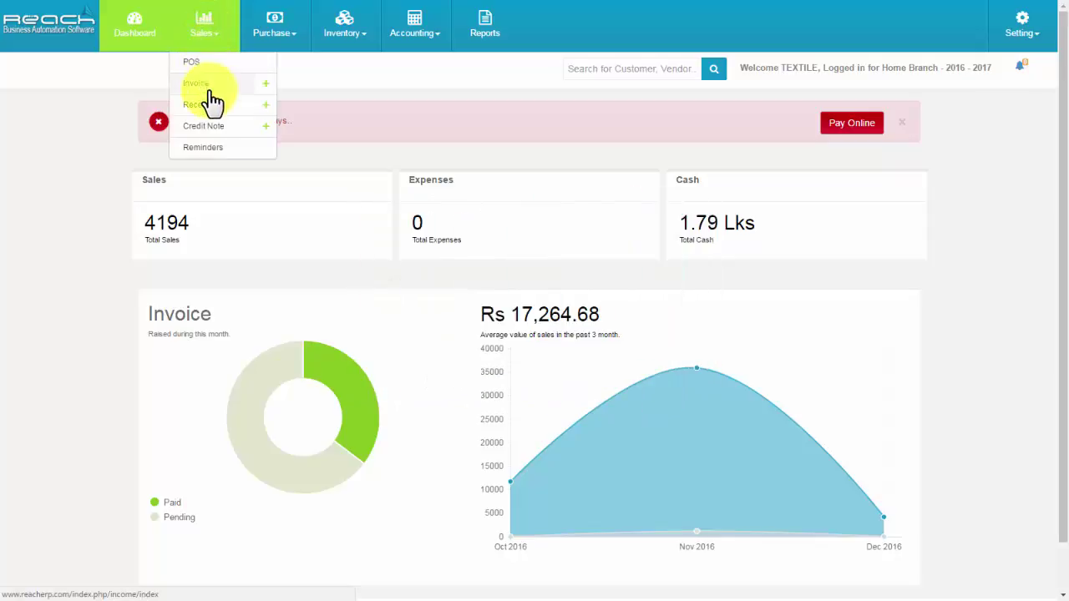
{"action": "left_click", "coordinate": [215, 134]}
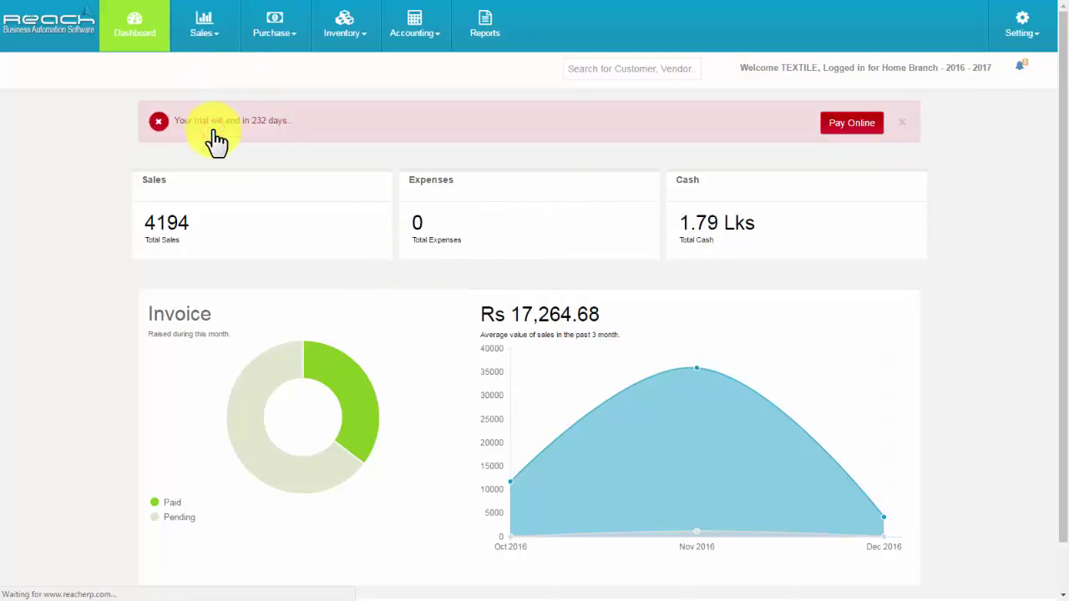
{"action": "left_click", "coordinate": [890, 187]}
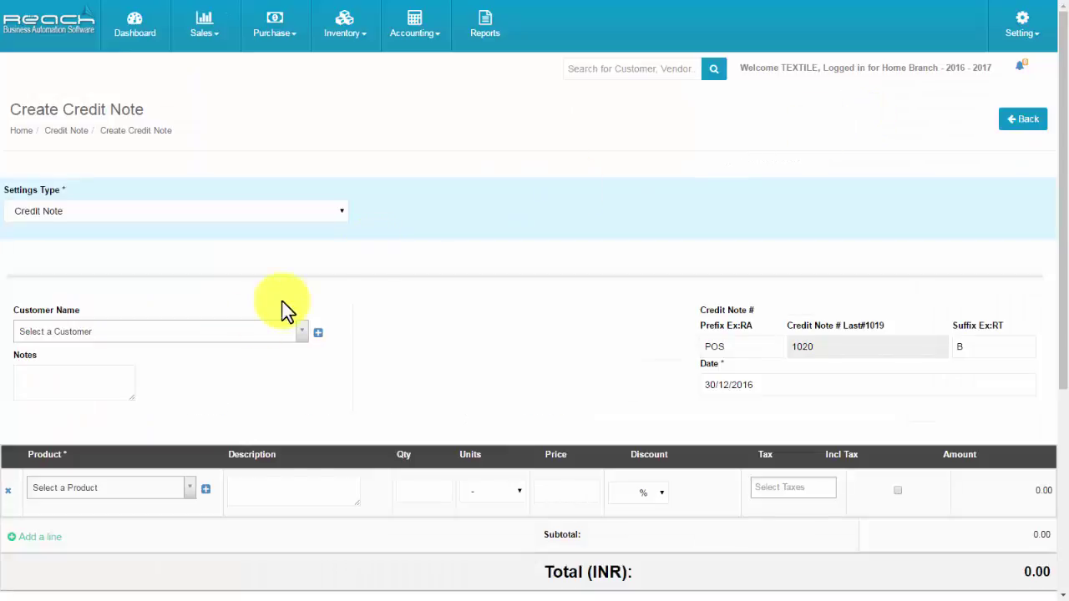
{"action": "left_click", "coordinate": [248, 330]}
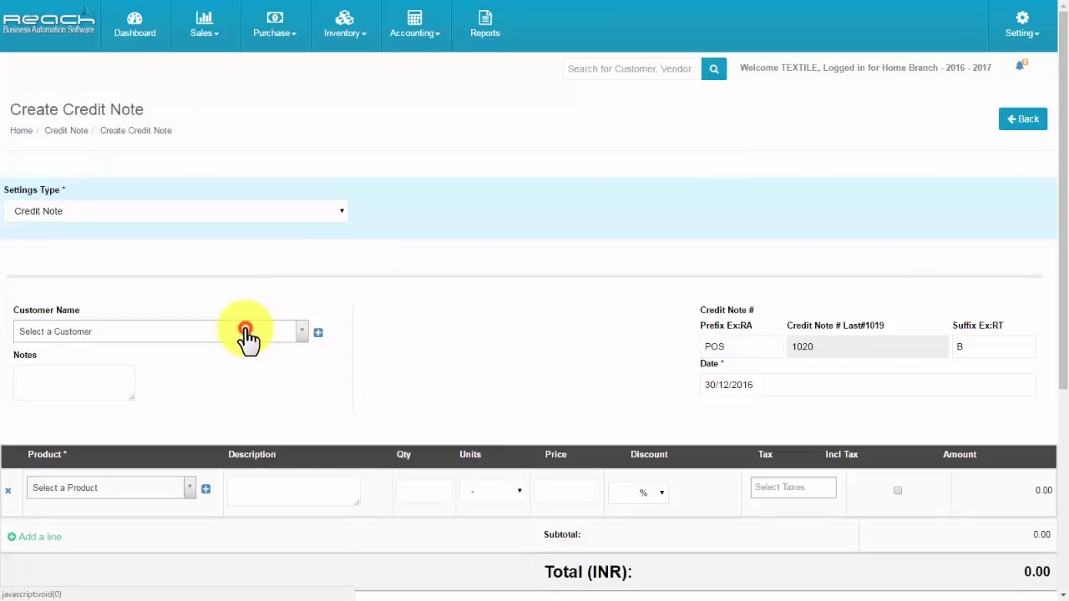
{"action": "left_click", "coordinate": [191, 410]}
{"action": "scroll", "coordinate": [191, 413], "scroll_direction": "down", "scroll_amount": 2}
{"action": "left_click", "coordinate": [175, 399]}
{"action": "left_click", "coordinate": [139, 482]}
{"action": "left_click", "coordinate": [434, 401]}
{"action": "scroll", "coordinate": [749, 393], "scroll_direction": "down", "scroll_amount": 3}
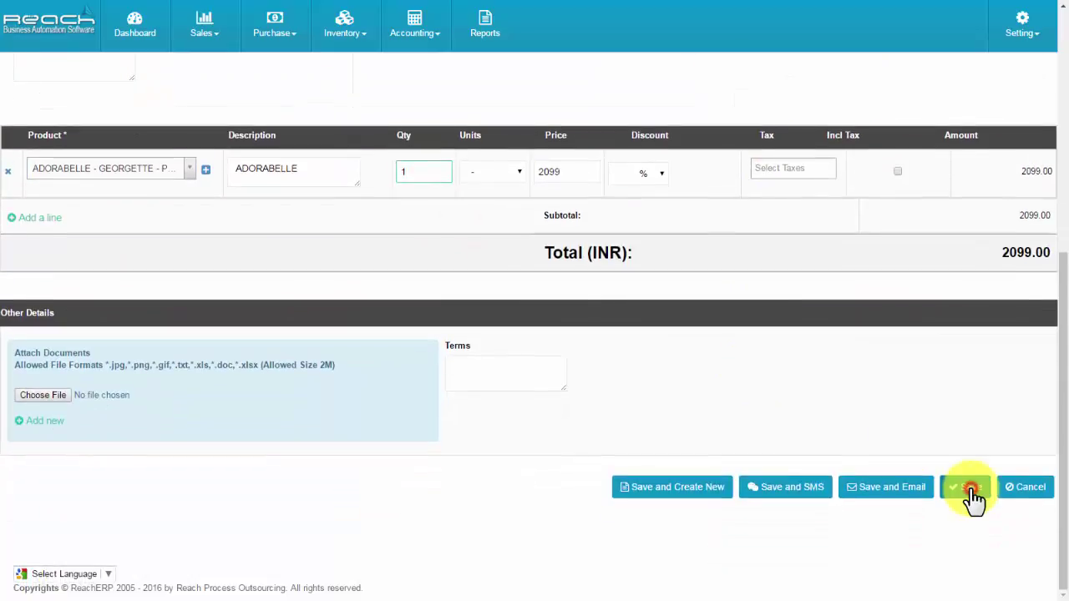
{"action": "left_click", "coordinate": [971, 488]}
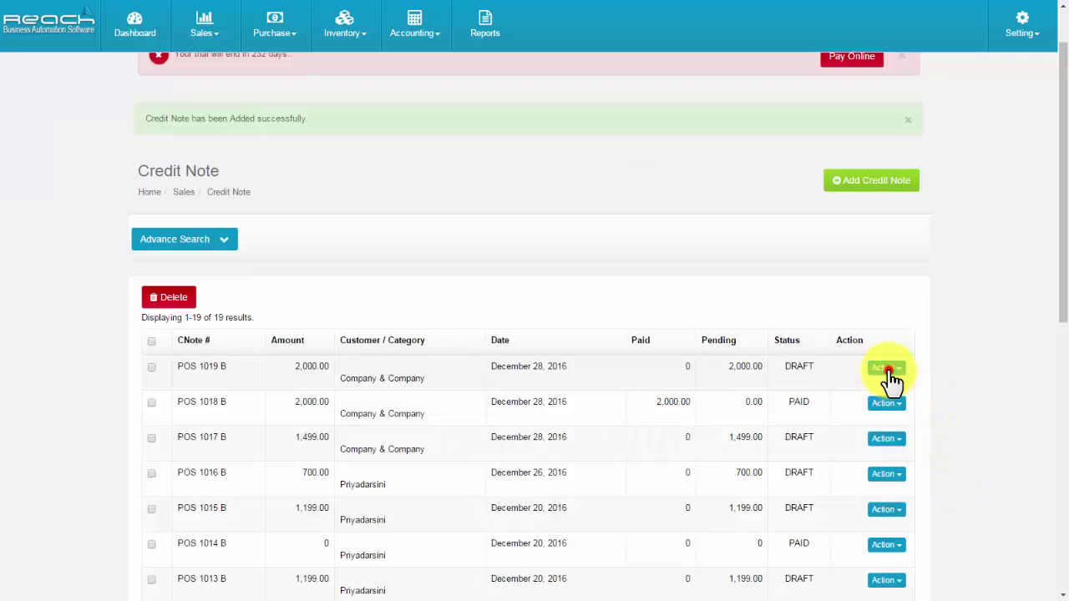
Record a Cash payment dated 28/12/2016 against credit note POS 1019 B.
{"action": "left_click", "coordinate": [889, 372]}
{"action": "left_click", "coordinate": [865, 455]}
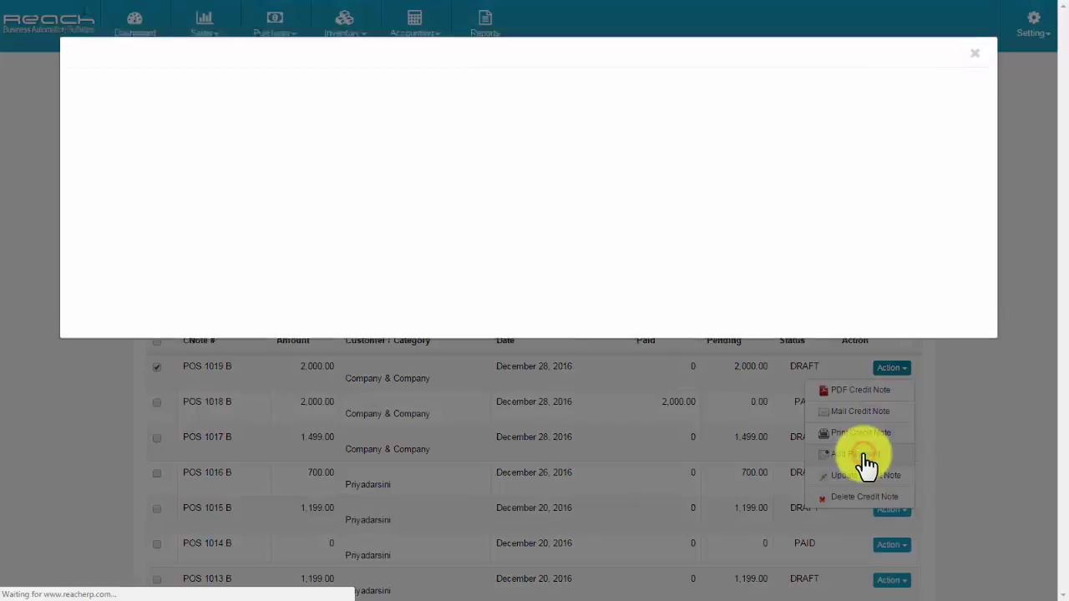
{"action": "left_click", "coordinate": [155, 156]}
{"action": "left_click", "coordinate": [155, 291]}
{"action": "left_click", "coordinate": [108, 205]}
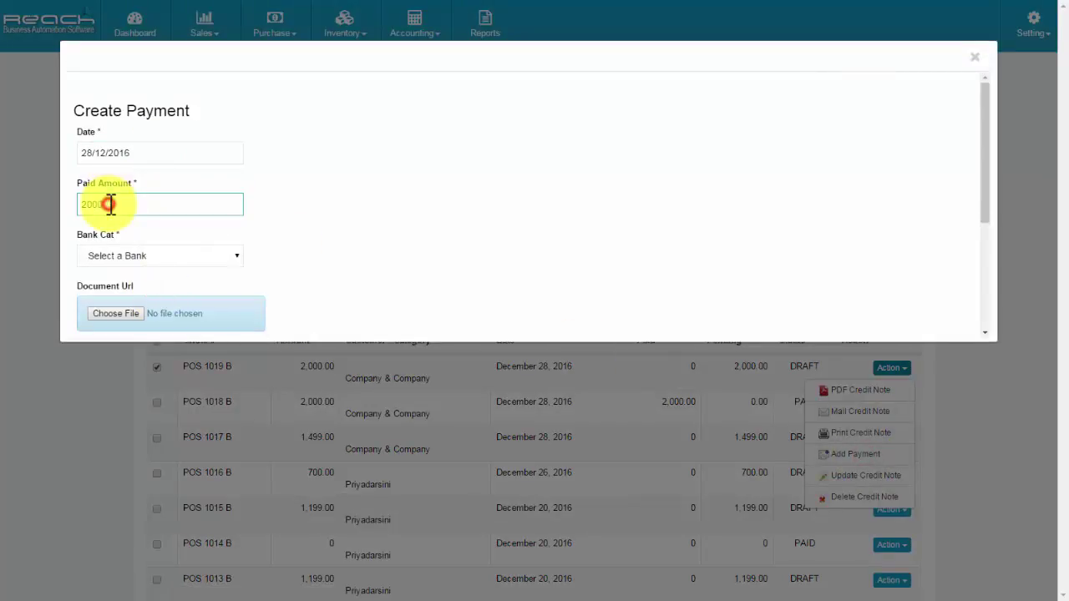
{"action": "left_click", "coordinate": [133, 256]}
{"action": "left_click", "coordinate": [126, 282]}
{"action": "scroll", "coordinate": [763, 322], "scroll_direction": "down", "scroll_amount": 3}
{"action": "left_click", "coordinate": [952, 269]}
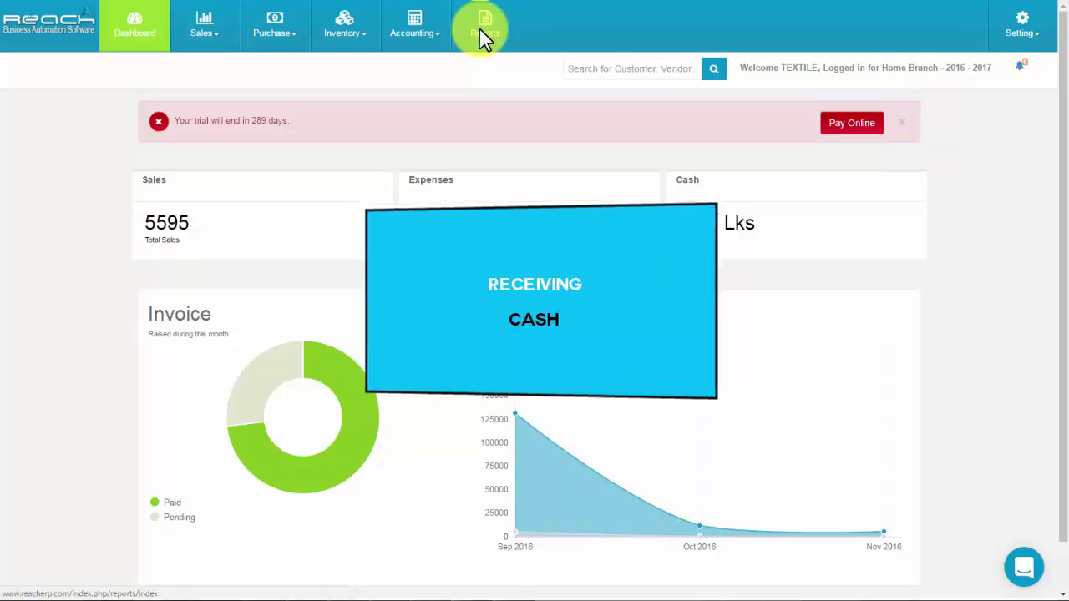
Open the Daily Collection Report filtered to Biller 10 and start collecting its cash into a journal.
{"action": "left_click", "coordinate": [481, 33]}
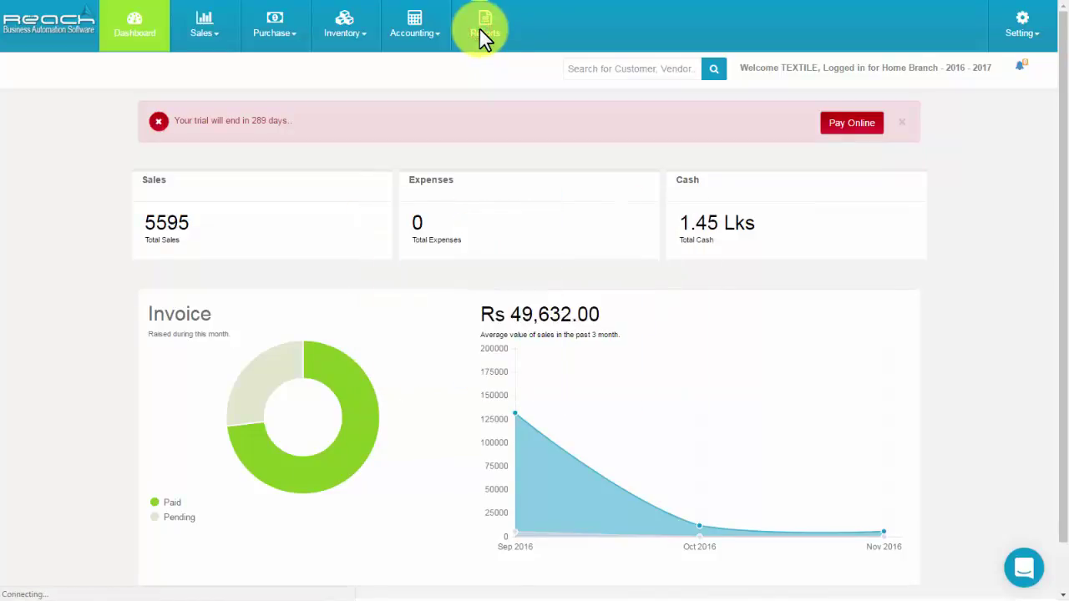
{"action": "left_click", "coordinate": [552, 284]}
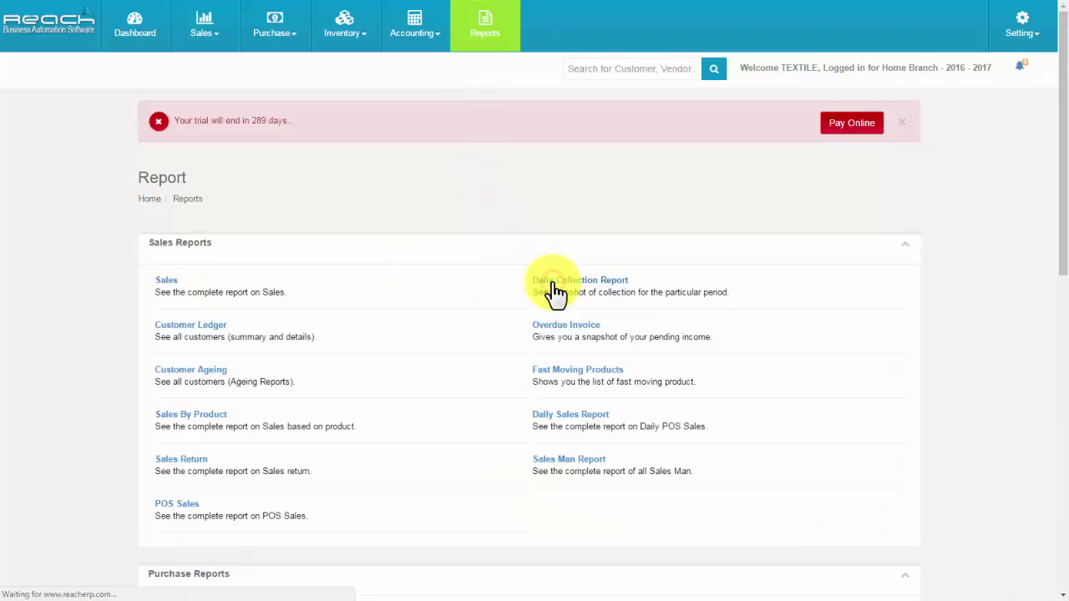
{"action": "left_click", "coordinate": [434, 292]}
{"action": "left_click", "coordinate": [418, 324]}
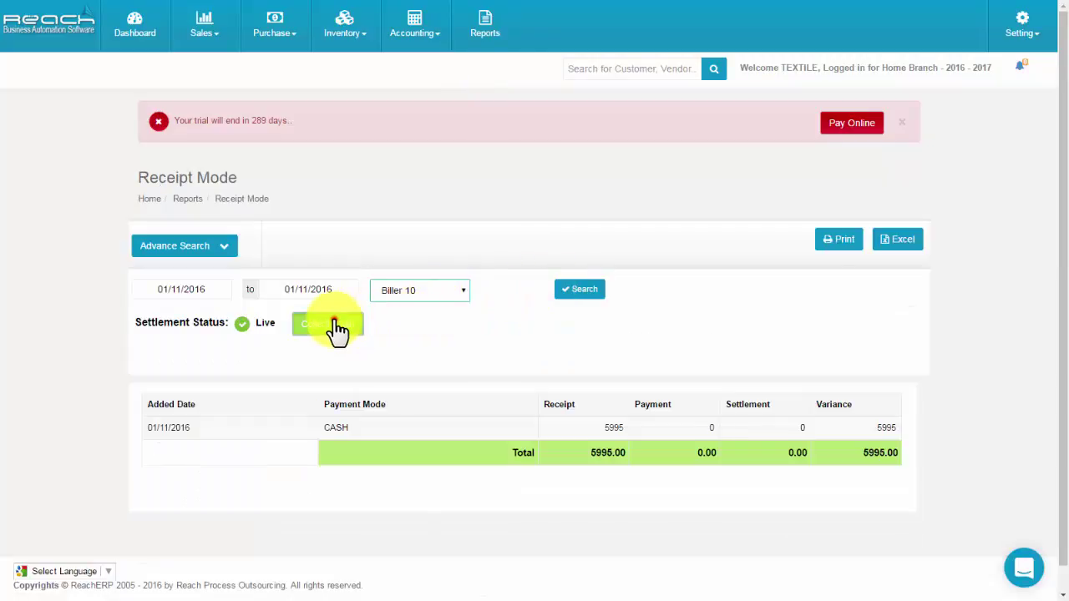
{"action": "left_click", "coordinate": [334, 325]}
Describe the journal as 'Cash collection', set its date and branch, and debit CASH 5995.
{"action": "scroll", "coordinate": [468, 276], "scroll_direction": "down", "scroll_amount": 5}
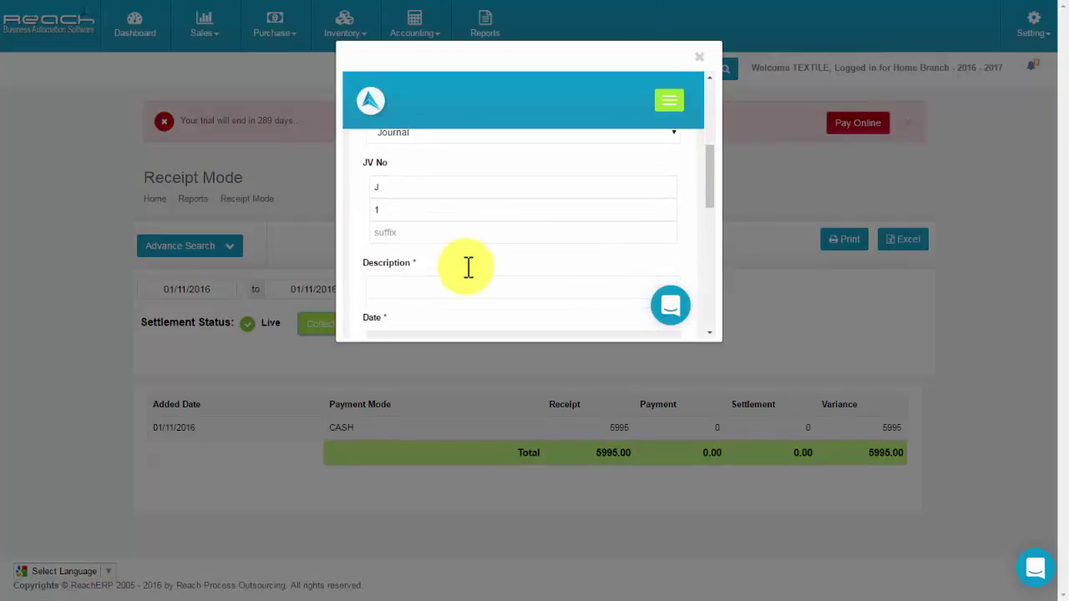
{"action": "left_click", "coordinate": [405, 289]}
{"action": "type", "text": "Cash collection"}
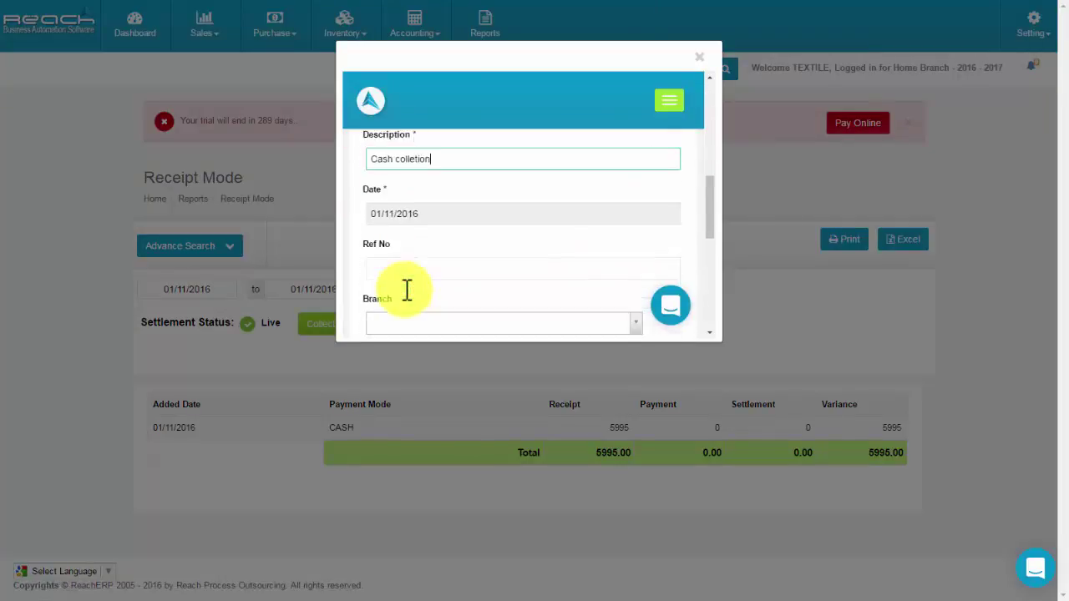
{"action": "left_click", "coordinate": [398, 142]}
{"action": "left_click", "coordinate": [410, 255]}
{"action": "left_click", "coordinate": [412, 253]}
{"action": "scroll", "coordinate": [413, 259], "scroll_direction": "down", "scroll_amount": 1}
{"action": "left_click", "coordinate": [406, 255]}
{"action": "left_click", "coordinate": [443, 186]}
{"action": "type", "text": "5995"}
Add a second line crediting the offsetting account 5995 and save the journal.
{"action": "left_click", "coordinate": [672, 190]}
{"action": "left_click", "coordinate": [401, 231]}
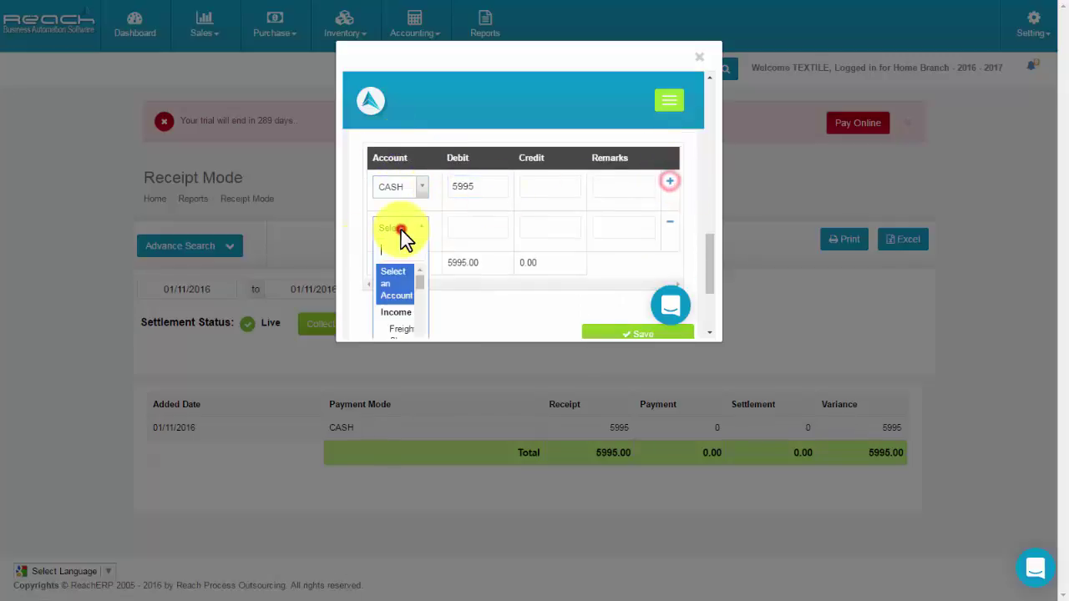
{"action": "left_click", "coordinate": [394, 309]}
{"action": "left_click", "coordinate": [549, 226]}
{"action": "type", "text": "5995"}
{"action": "scroll", "coordinate": [627, 215], "scroll_direction": "down", "scroll_amount": 2}
{"action": "left_click", "coordinate": [625, 204]}
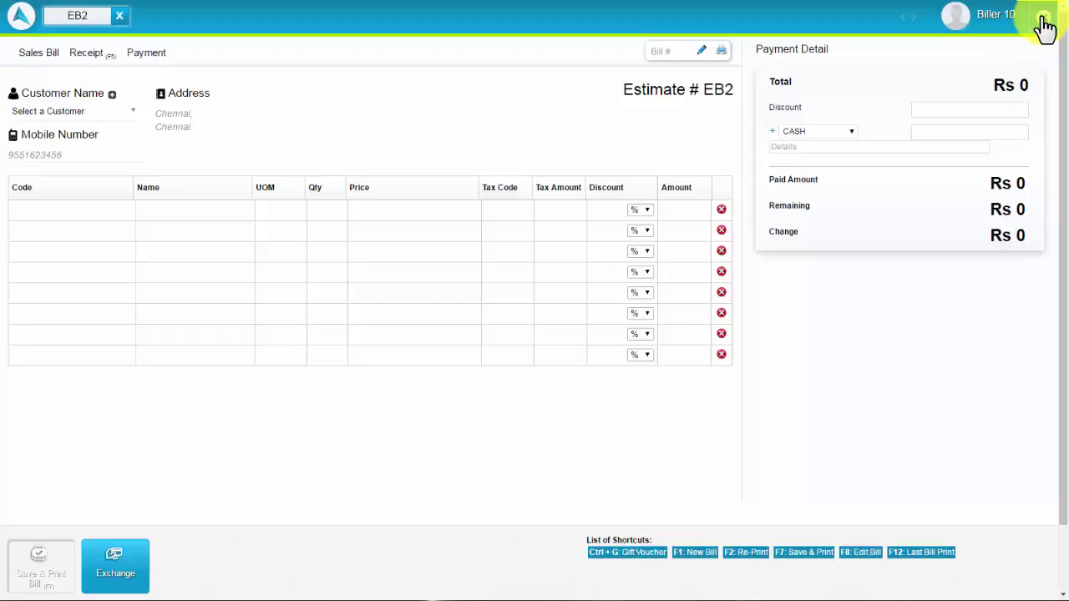
Settle today's counter with 5895 as CASH actual cash available, then go to the purchase bills list.
{"action": "left_click", "coordinate": [1043, 20]}
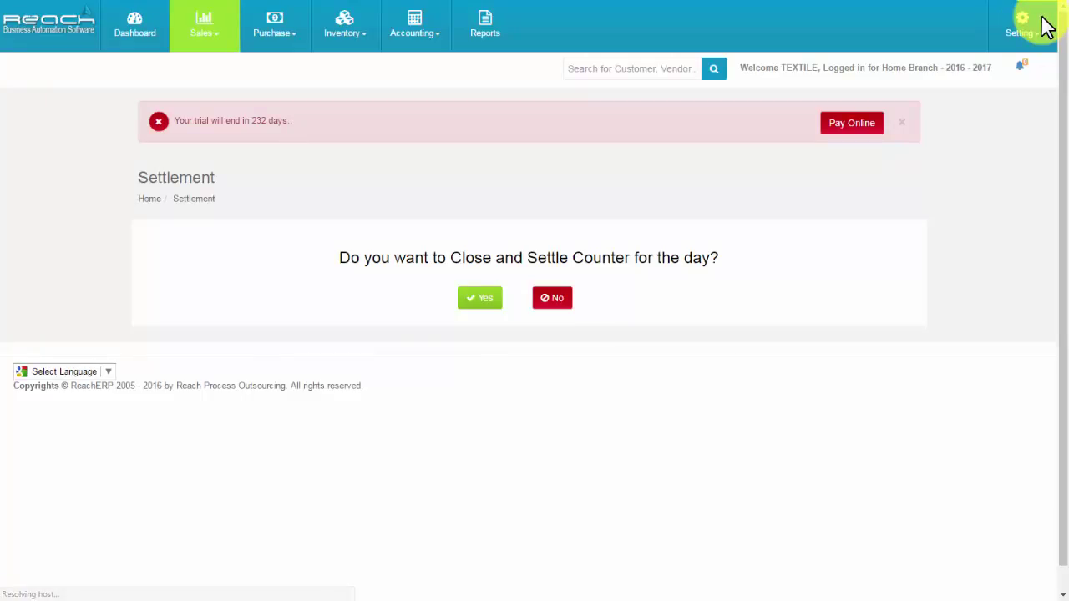
{"action": "left_click", "coordinate": [483, 303]}
{"action": "left_click", "coordinate": [808, 343]}
{"action": "type", "text": "5895"}
{"action": "left_click", "coordinate": [783, 377]}
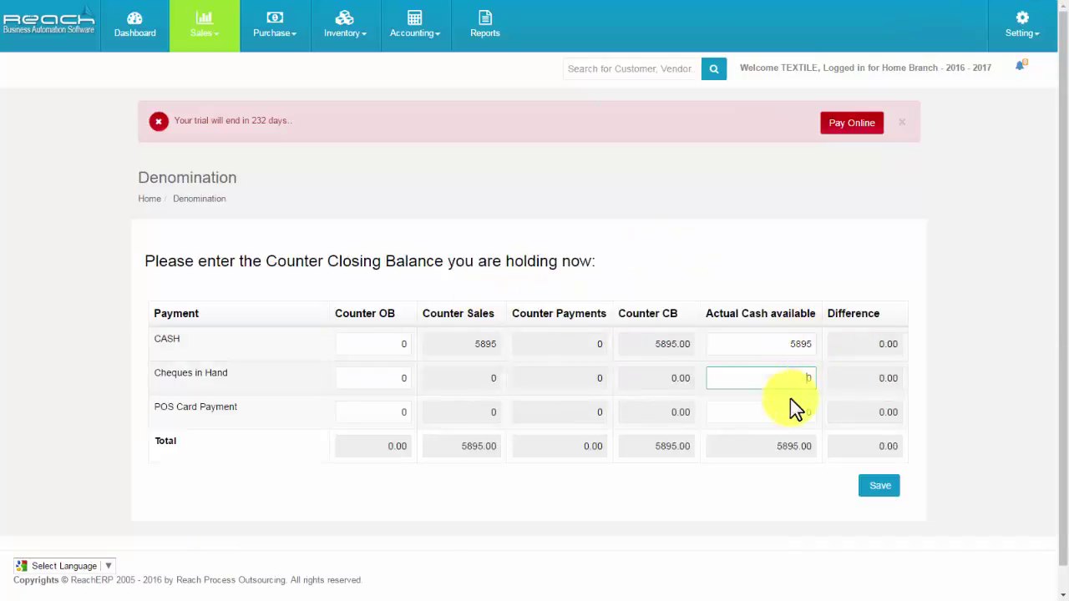
{"action": "left_click", "coordinate": [870, 489]}
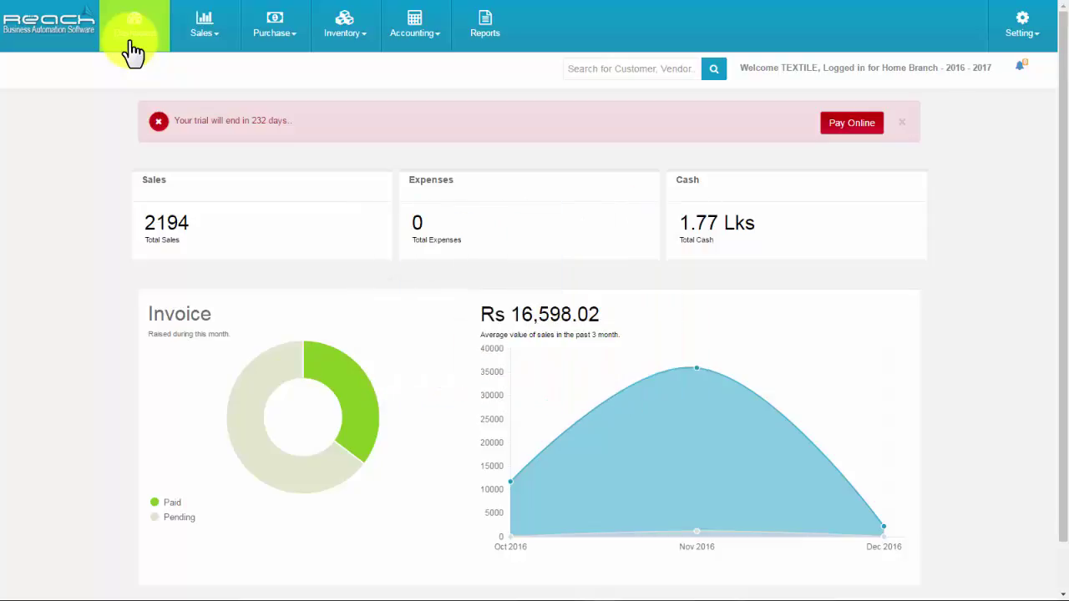
{"action": "left_click", "coordinate": [282, 35]}
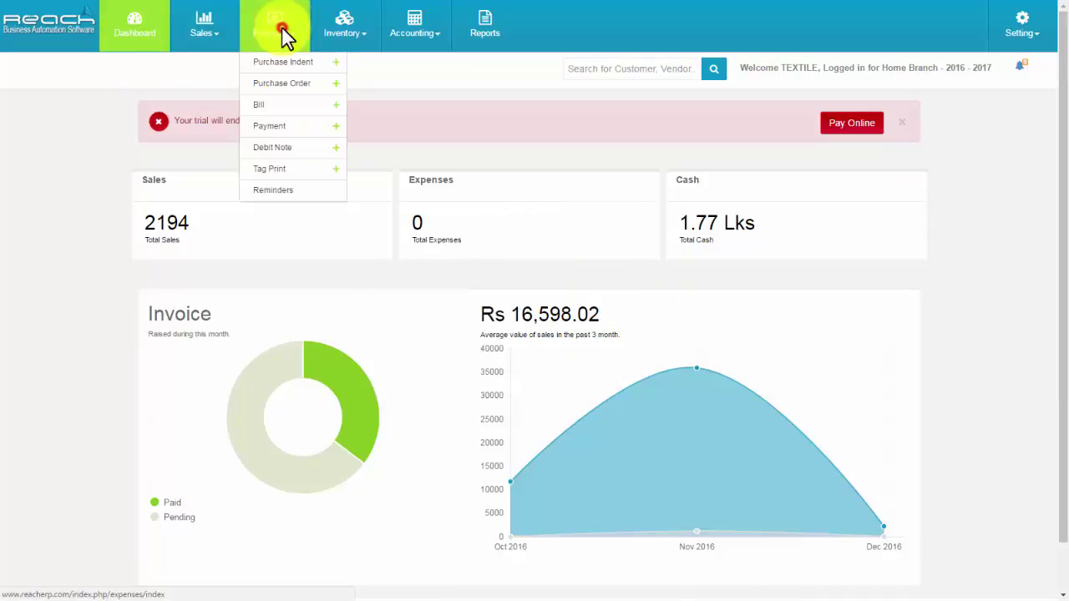
{"action": "left_click", "coordinate": [284, 108]}
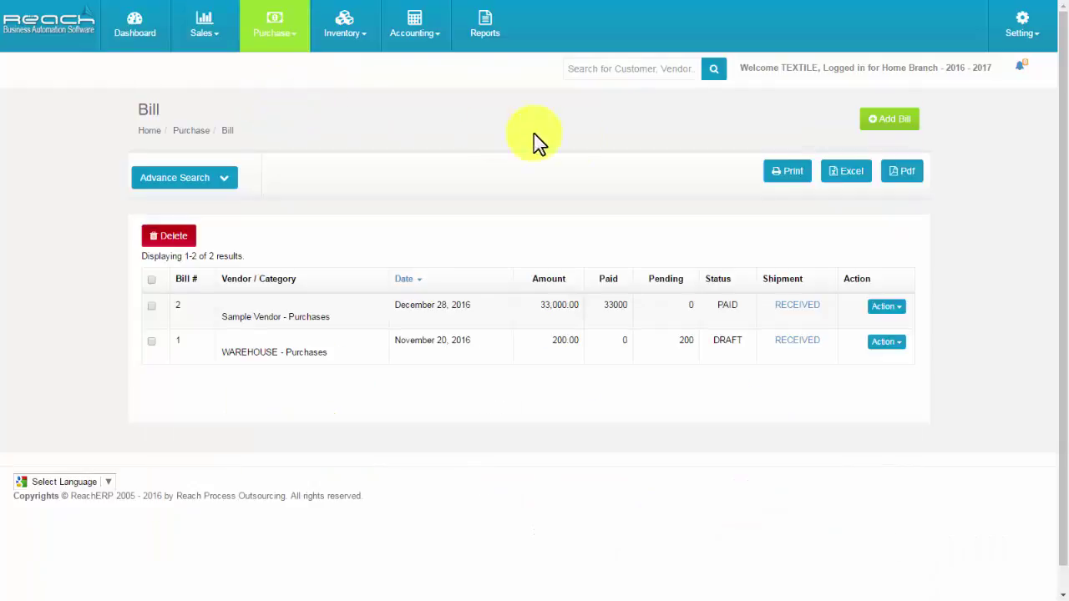
Start a purchase bill for Sample Vendor with a first black print pant (A239-) line of 12 units.
{"action": "left_click", "coordinate": [890, 122]}
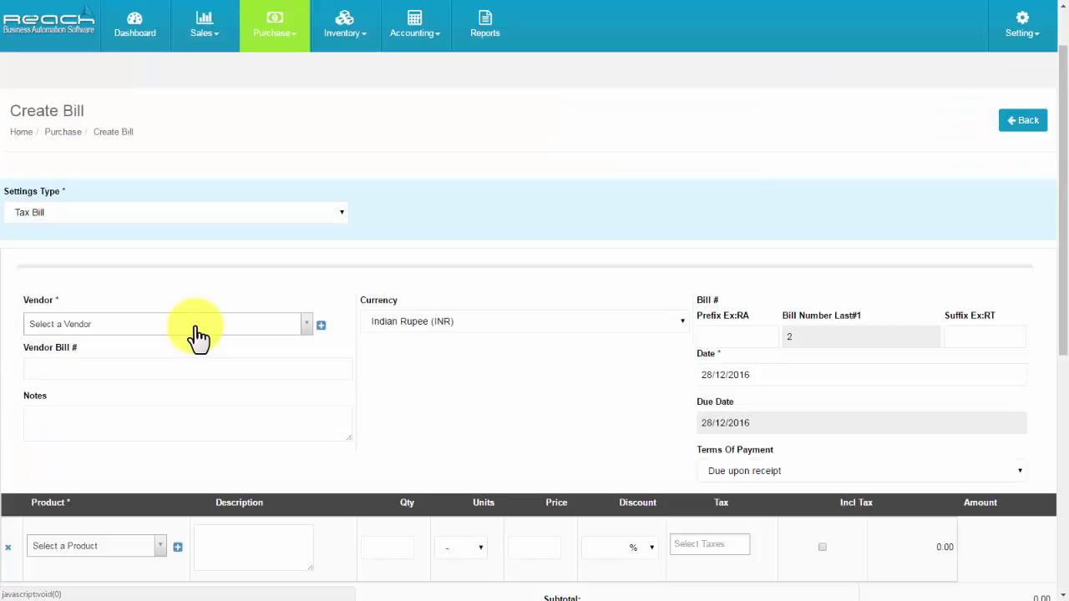
{"action": "left_click", "coordinate": [195, 330]}
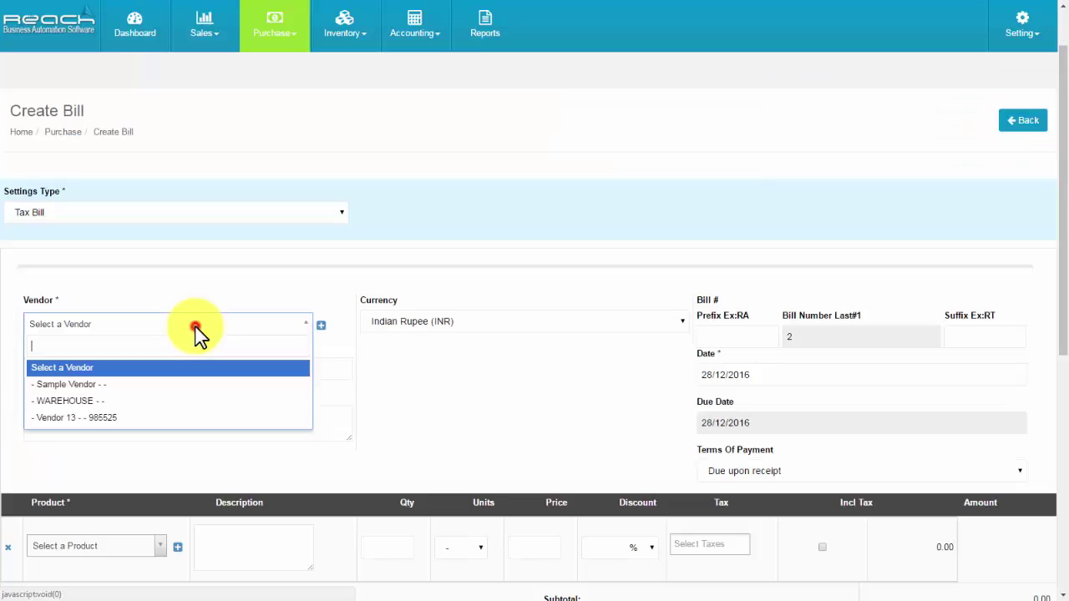
{"action": "left_click", "coordinate": [198, 386]}
{"action": "scroll", "coordinate": [103, 303], "scroll_direction": "down", "scroll_amount": 3}
{"action": "left_click", "coordinate": [95, 284]}
{"action": "type", "text": "A239-"}
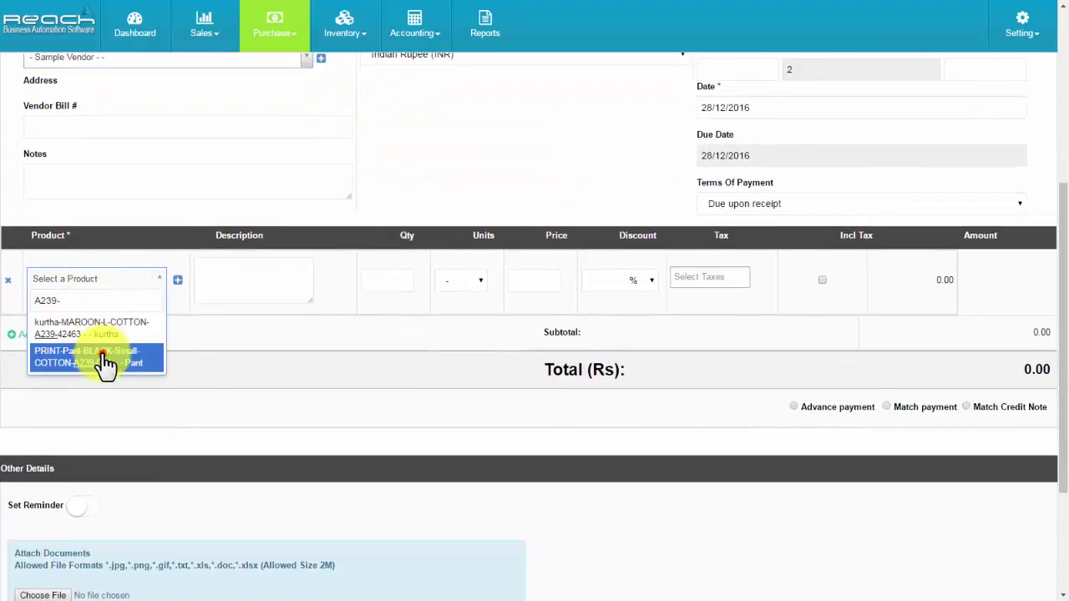
{"action": "left_click", "coordinate": [106, 364]}
{"action": "left_click", "coordinate": [371, 280]}
{"action": "type", "text": "12"}
Add a second black print pant line of 10 units and save the bill.
{"action": "left_click", "coordinate": [52, 336]}
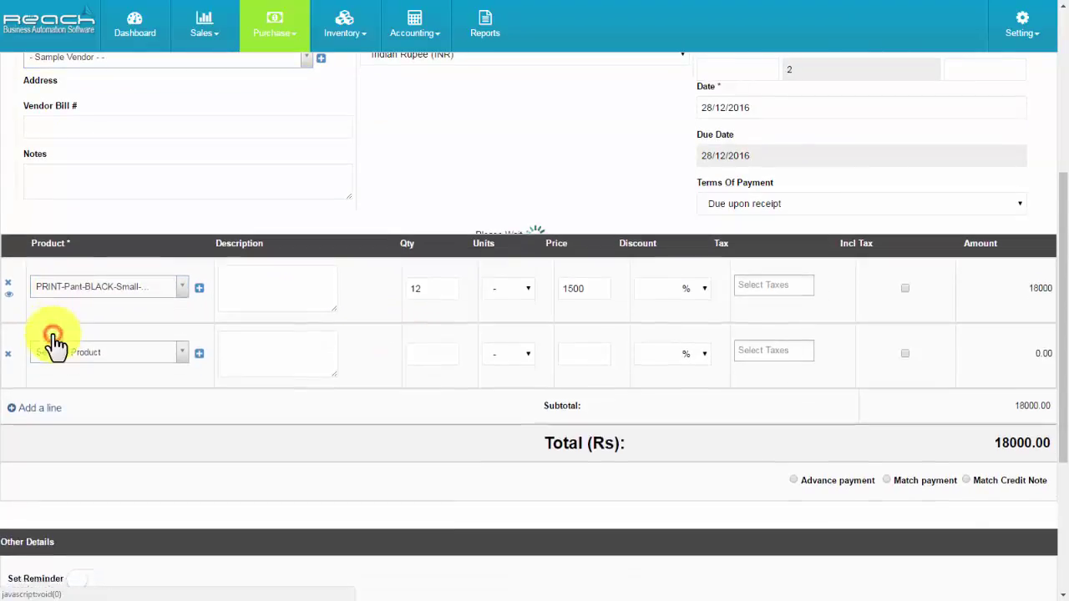
{"action": "left_click", "coordinate": [53, 341]}
{"action": "type", "text": "A239-"}
{"action": "left_click", "coordinate": [82, 416]}
{"action": "left_click", "coordinate": [434, 346]}
{"action": "type", "text": "0"}
{"action": "scroll", "coordinate": [1028, 456], "scroll_direction": "down", "scroll_amount": 3}
{"action": "left_click", "coordinate": [952, 505]}
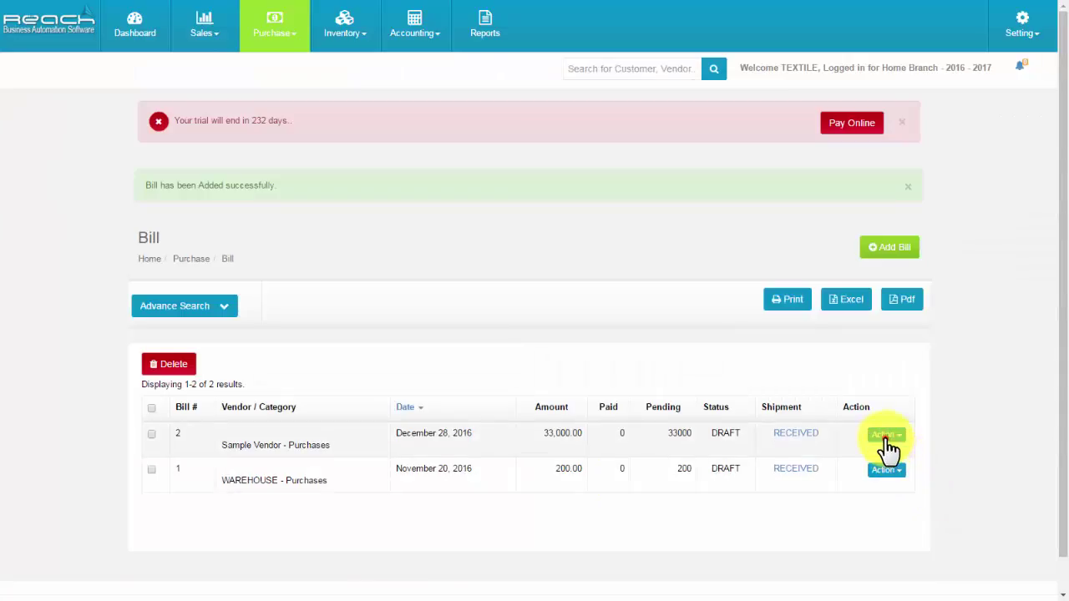
Pay bill 2 via Cheques in Hand, entering the cheque number and date 28/12/2016.
{"action": "left_click", "coordinate": [887, 435]}
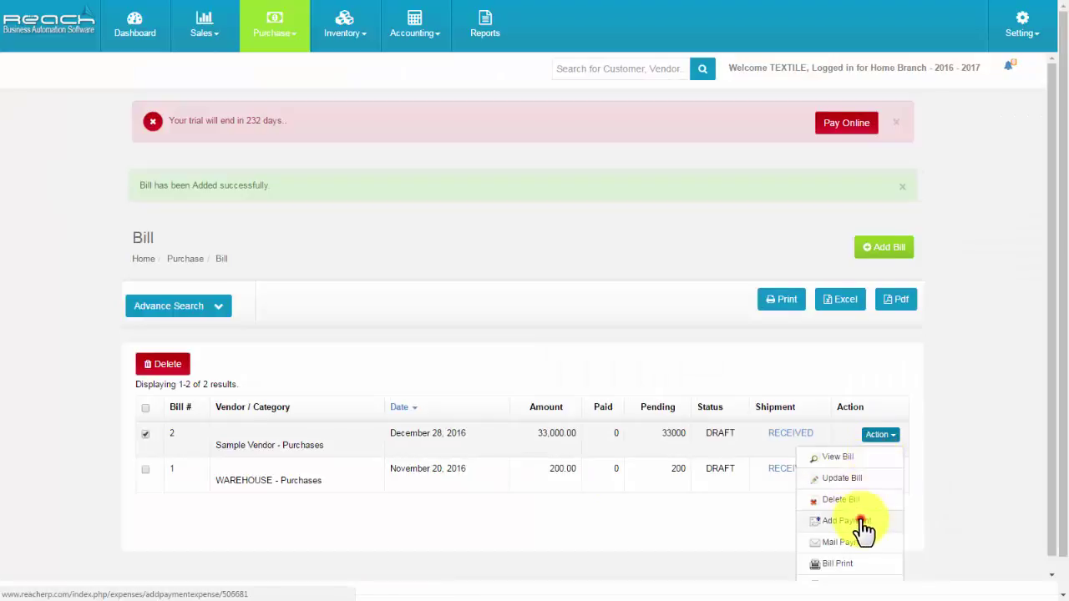
{"action": "left_click", "coordinate": [860, 522]}
{"action": "left_click", "coordinate": [427, 257]}
{"action": "left_click", "coordinate": [424, 298]}
{"action": "scroll", "coordinate": [424, 301], "scroll_direction": "down", "scroll_amount": 2}
{"action": "left_click", "coordinate": [401, 178]}
{"action": "type", "text": "1234567890"}
{"action": "left_click", "coordinate": [401, 224]}
{"action": "left_click", "coordinate": [434, 198]}
{"action": "scroll", "coordinate": [441, 213], "scroll_direction": "down", "scroll_amount": 3}
{"action": "left_click", "coordinate": [673, 330]}
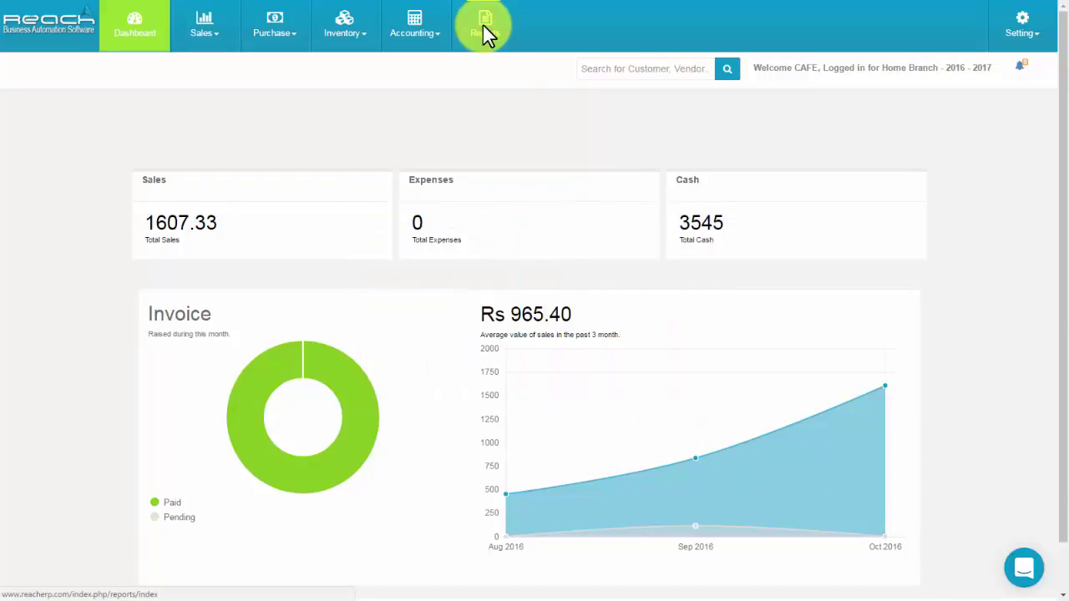
Open the Sales report from Reports and expand its Advance Search filters.
{"action": "left_click", "coordinate": [484, 26]}
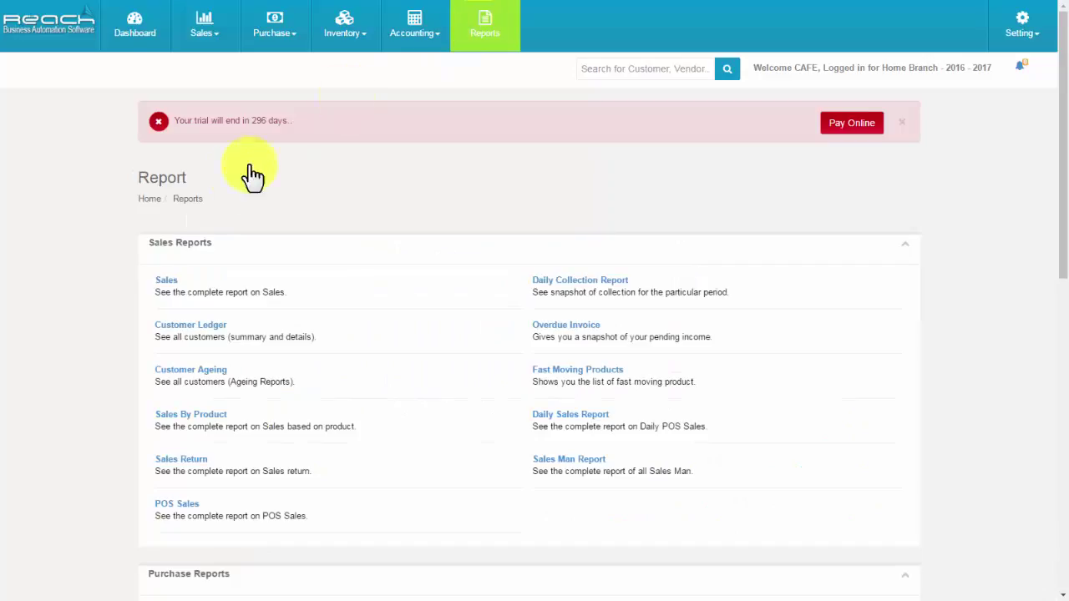
{"action": "left_click", "coordinate": [172, 288]}
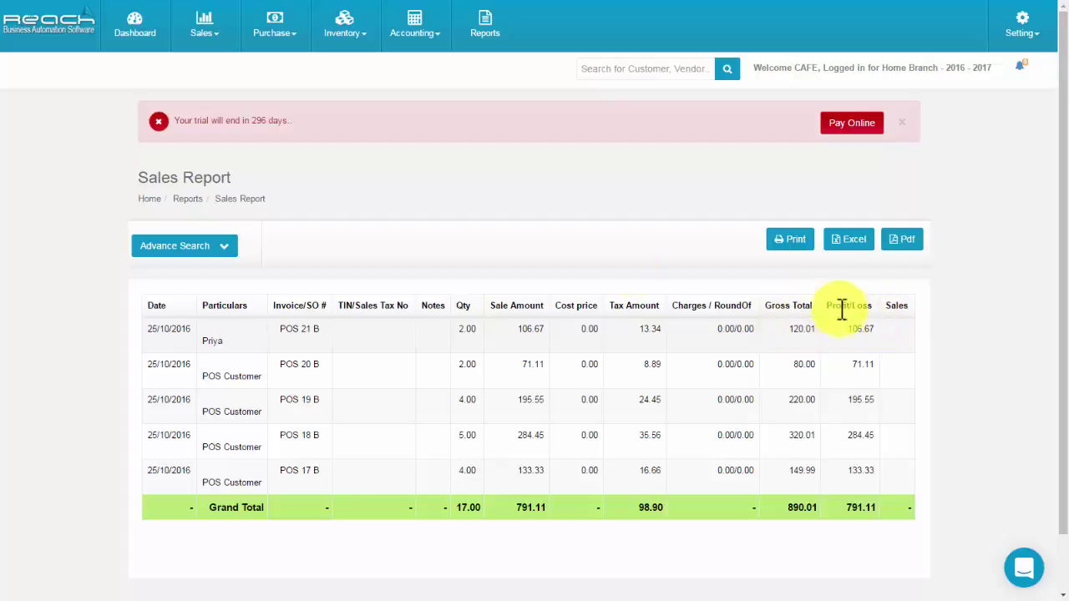
{"action": "left_click", "coordinate": [191, 242]}
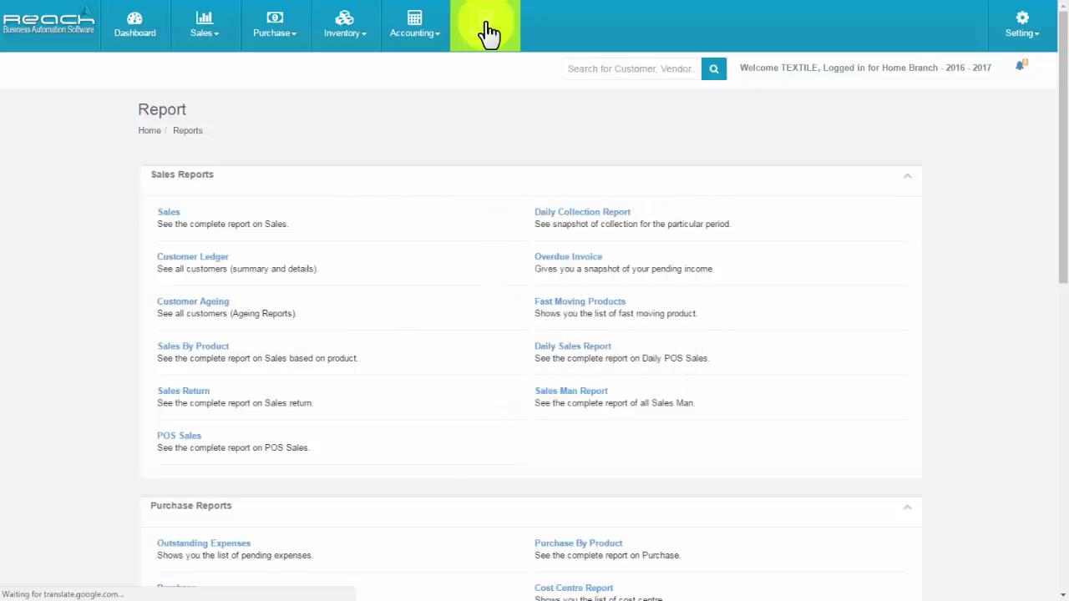
Open the Daily Collection Report for Biller 10 and start a cash collection journal.
{"action": "left_click", "coordinate": [564, 215]}
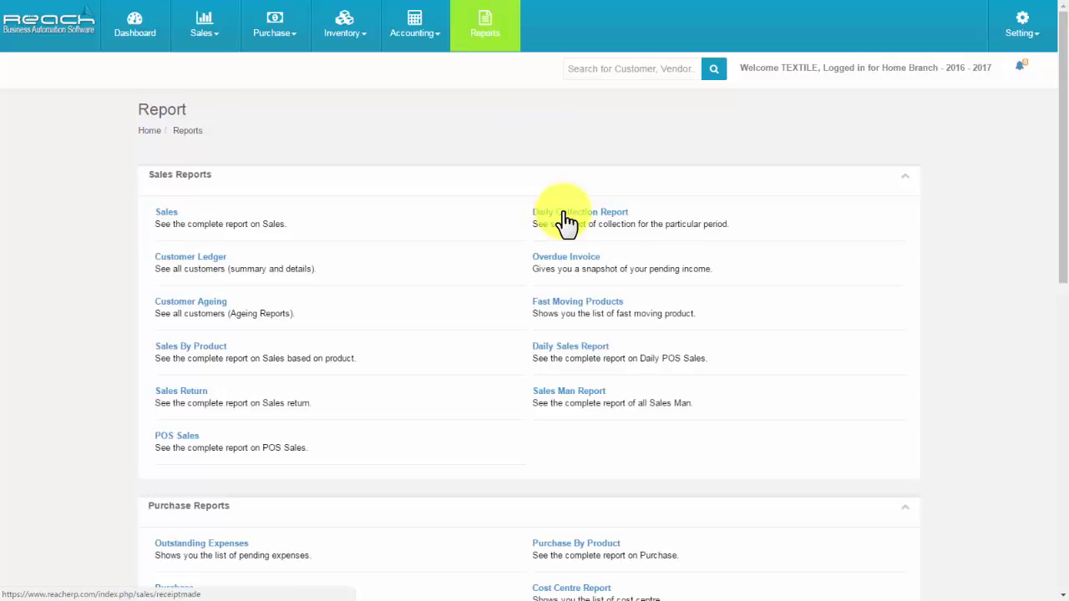
{"action": "left_click", "coordinate": [400, 222]}
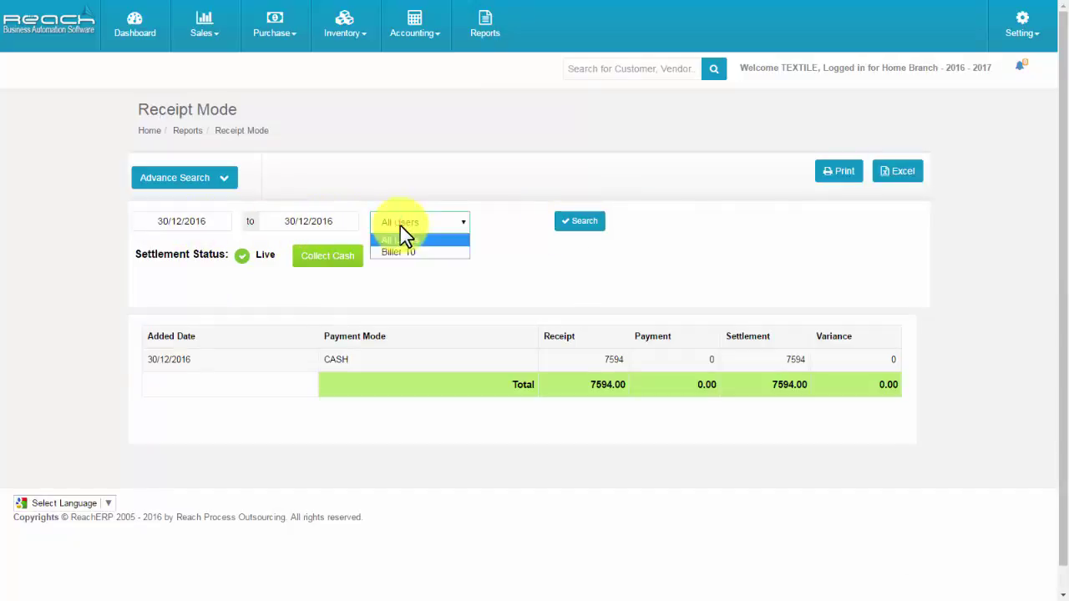
{"action": "left_click", "coordinate": [402, 253]}
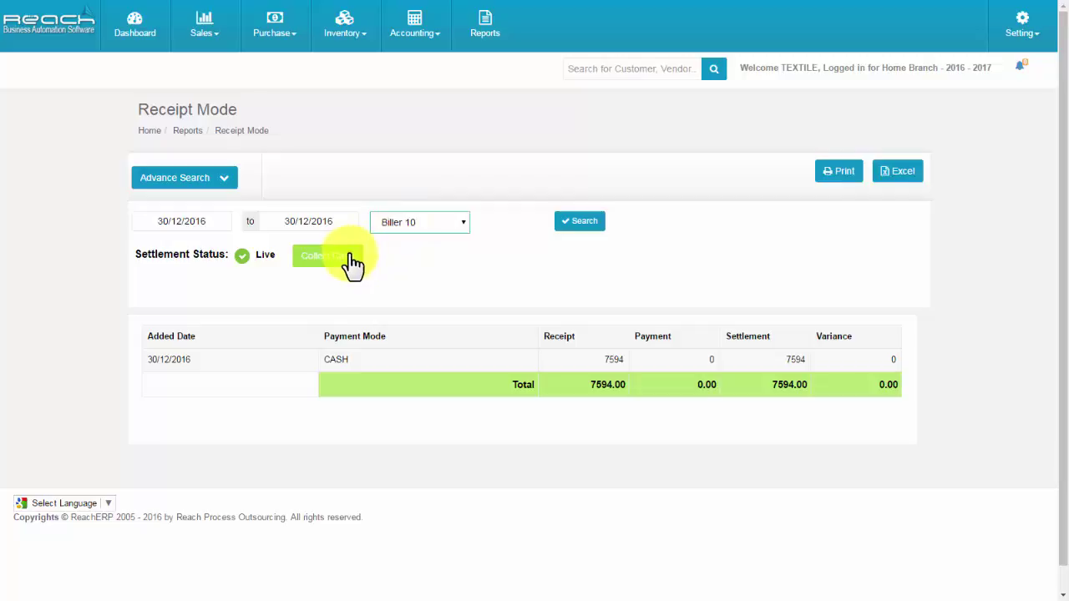
{"action": "left_click", "coordinate": [352, 259]}
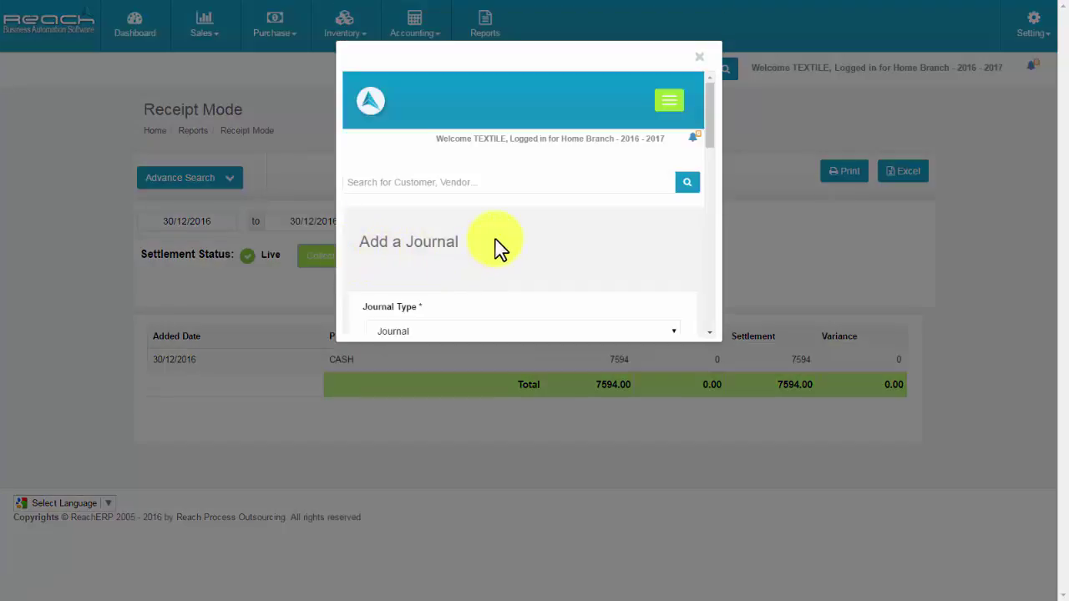
{"action": "scroll", "coordinate": [500, 246], "scroll_direction": "down", "scroll_amount": 3}
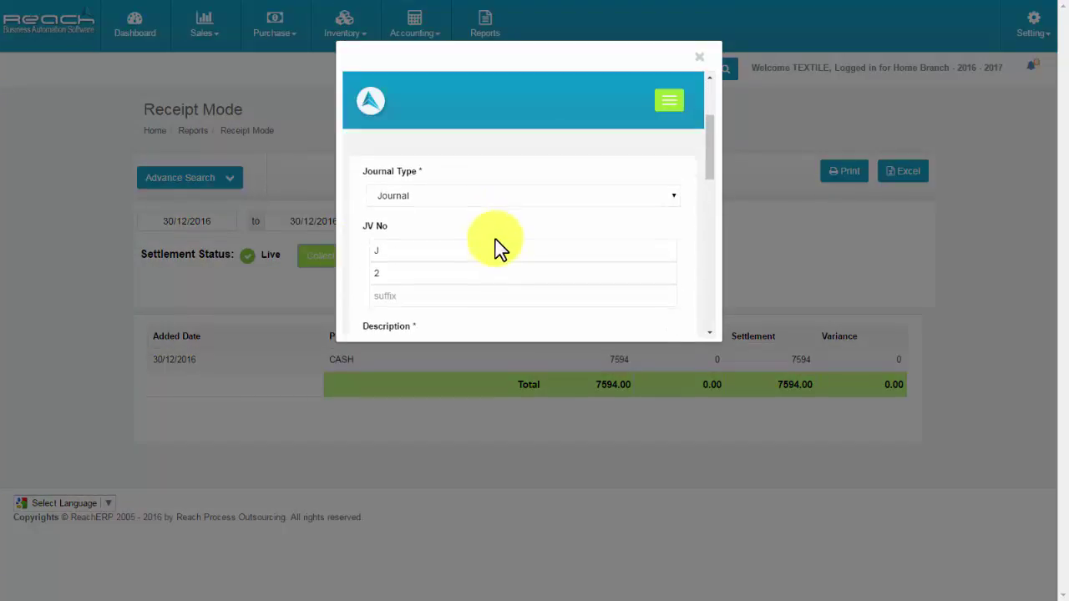
{"action": "scroll", "coordinate": [497, 239], "scroll_direction": "down", "scroll_amount": 1}
Fill in the description, put Sales on the first line and CASH on the second, and save.
{"action": "left_click", "coordinate": [429, 215]}
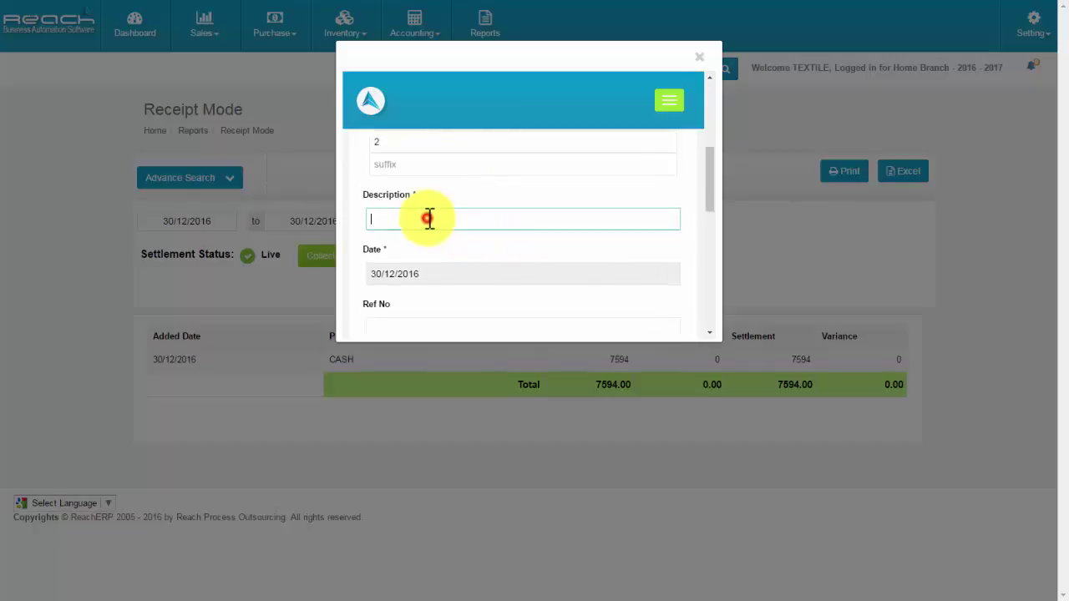
{"action": "scroll", "coordinate": [434, 242], "scroll_direction": "down", "scroll_amount": 5}
{"action": "left_click", "coordinate": [438, 253]}
{"action": "scroll", "coordinate": [441, 262], "scroll_direction": "down", "scroll_amount": 1}
{"action": "left_click", "coordinate": [413, 194]}
{"action": "scroll", "coordinate": [418, 276], "scroll_direction": "down", "scroll_amount": 2}
{"action": "left_click", "coordinate": [408, 297]}
{"action": "left_click", "coordinate": [411, 226]}
{"action": "scroll", "coordinate": [414, 284], "scroll_direction": "down", "scroll_amount": 2}
{"action": "left_click", "coordinate": [410, 294]}
{"action": "scroll", "coordinate": [490, 283], "scroll_direction": "down", "scroll_amount": 3}
{"action": "left_click", "coordinate": [640, 206]}
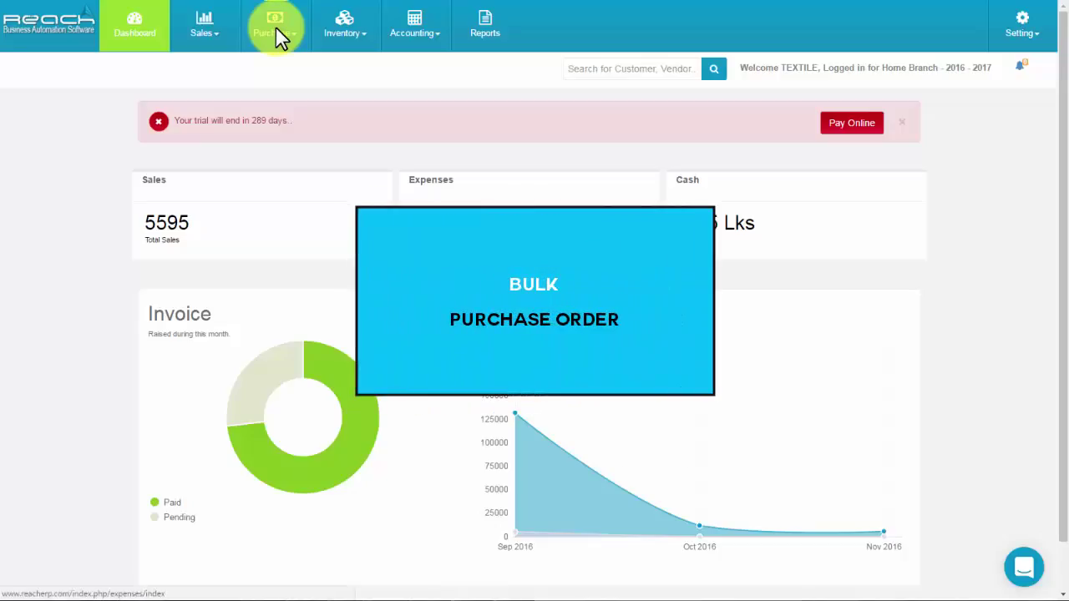
Start a new bulk purchase order with Sample Vendor as supplier.
{"action": "left_click", "coordinate": [275, 28]}
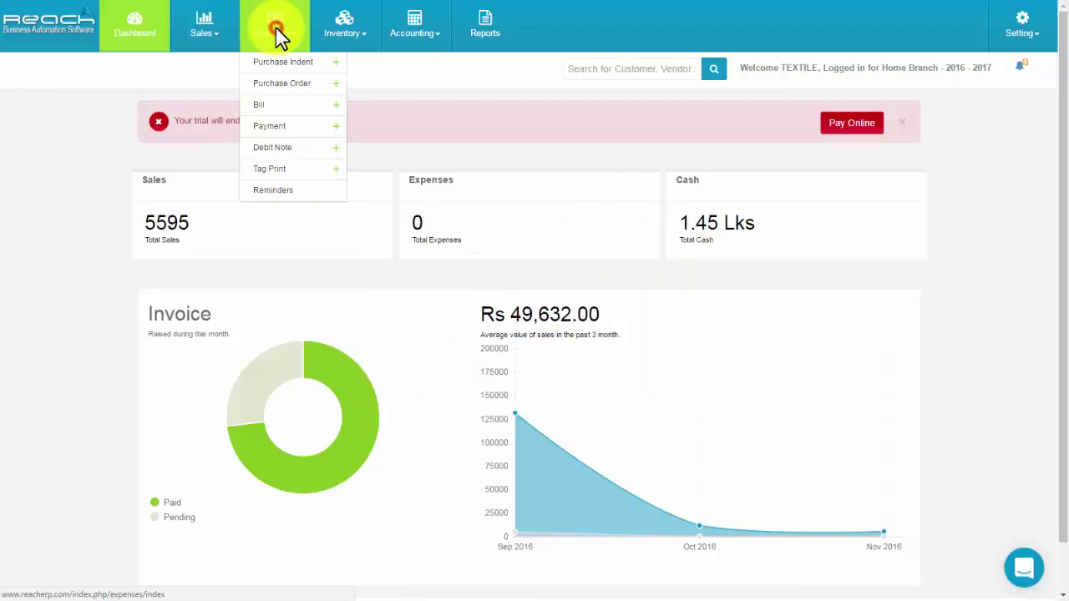
{"action": "left_click", "coordinate": [280, 88]}
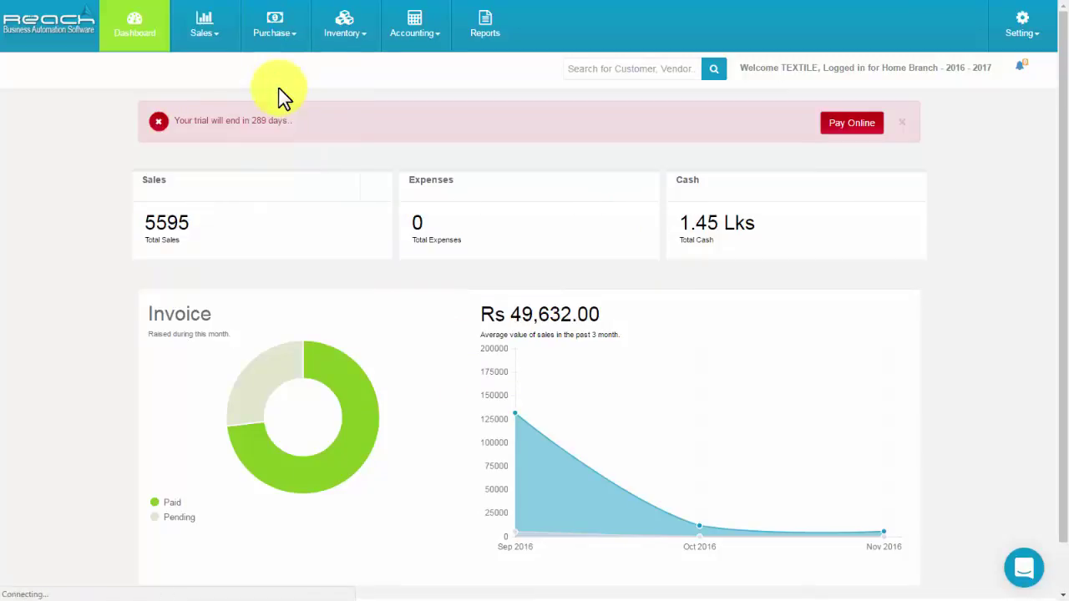
{"action": "left_click", "coordinate": [702, 189]}
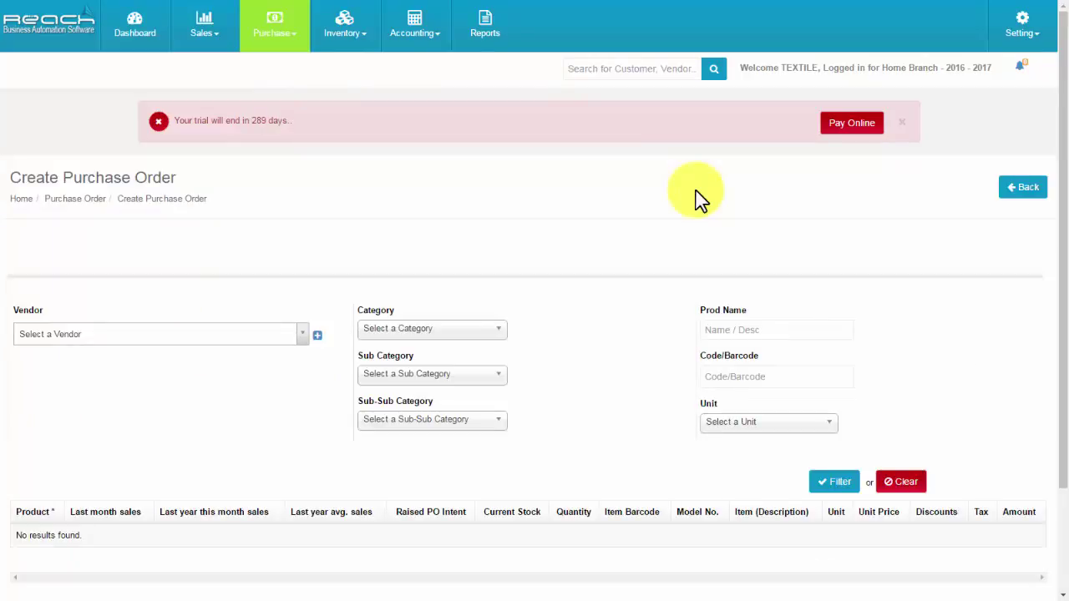
{"action": "left_click", "coordinate": [206, 334]}
{"action": "left_click", "coordinate": [139, 406]}
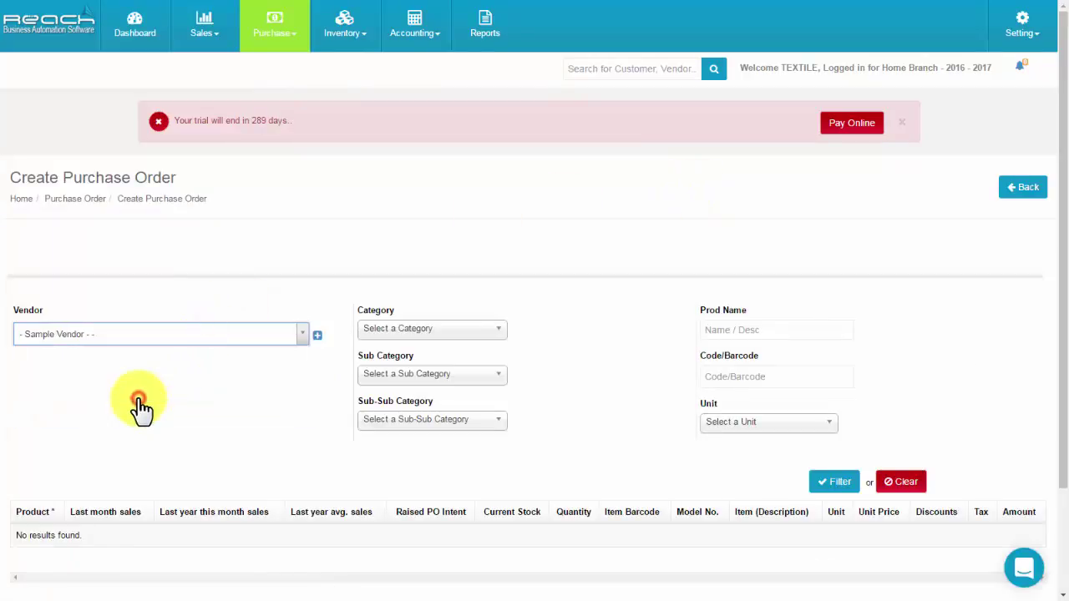
Filter the vendor's products and save the order: 10 Chudi at 2000, 11 Adorabelle at 200.
{"action": "left_click", "coordinate": [413, 328]}
{"action": "left_click", "coordinate": [396, 373]}
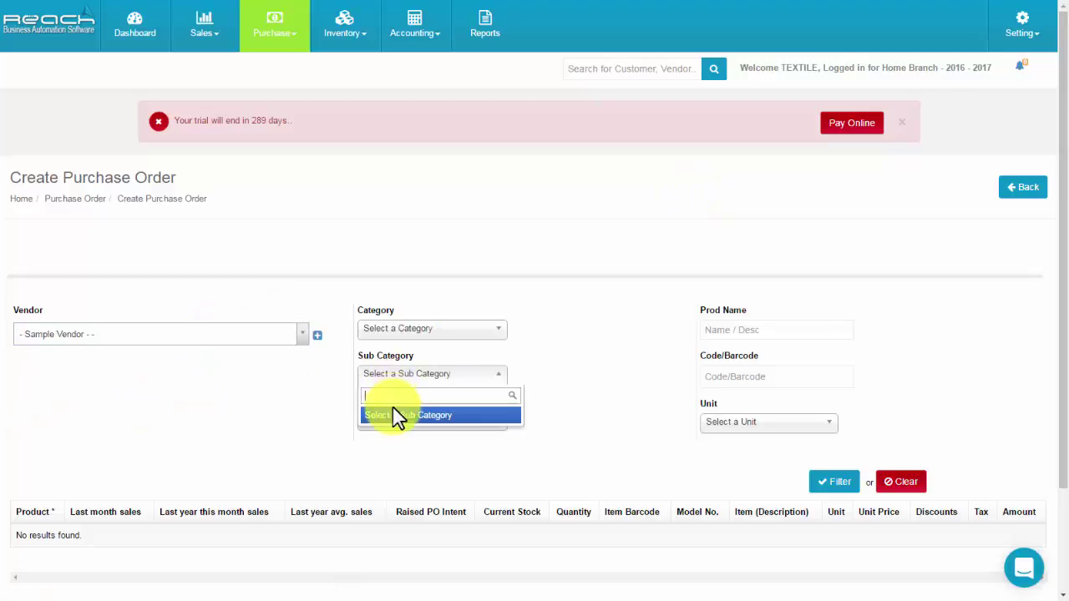
{"action": "left_click", "coordinate": [385, 419]}
{"action": "left_click", "coordinate": [735, 329]}
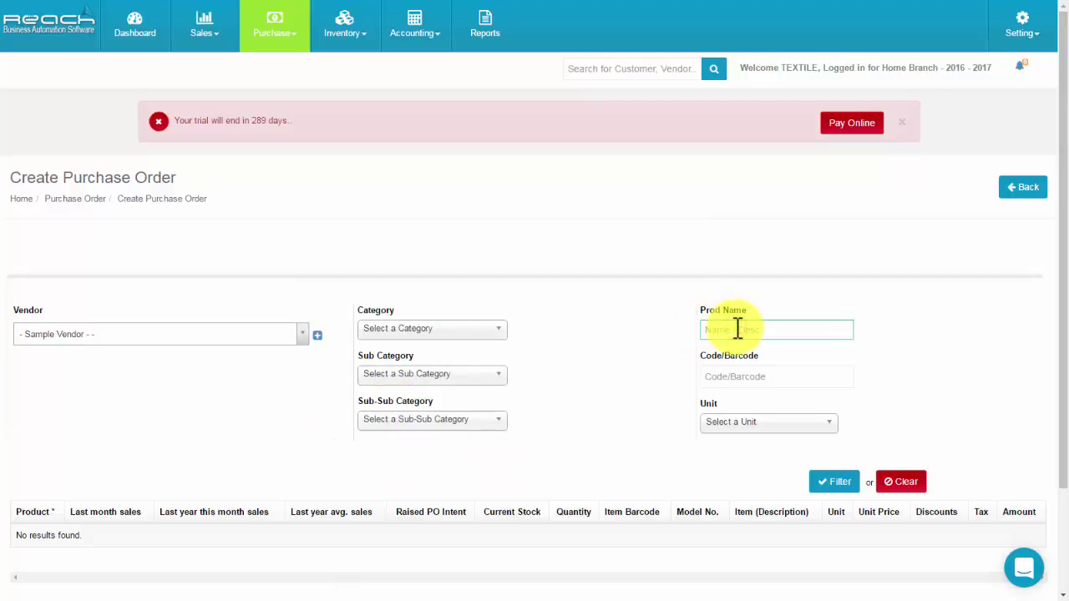
{"action": "left_click", "coordinate": [730, 377]}
{"action": "left_click", "coordinate": [730, 420]}
{"action": "scroll", "coordinate": [823, 356], "scroll_direction": "down", "scroll_amount": 3}
{"action": "left_click", "coordinate": [822, 355]}
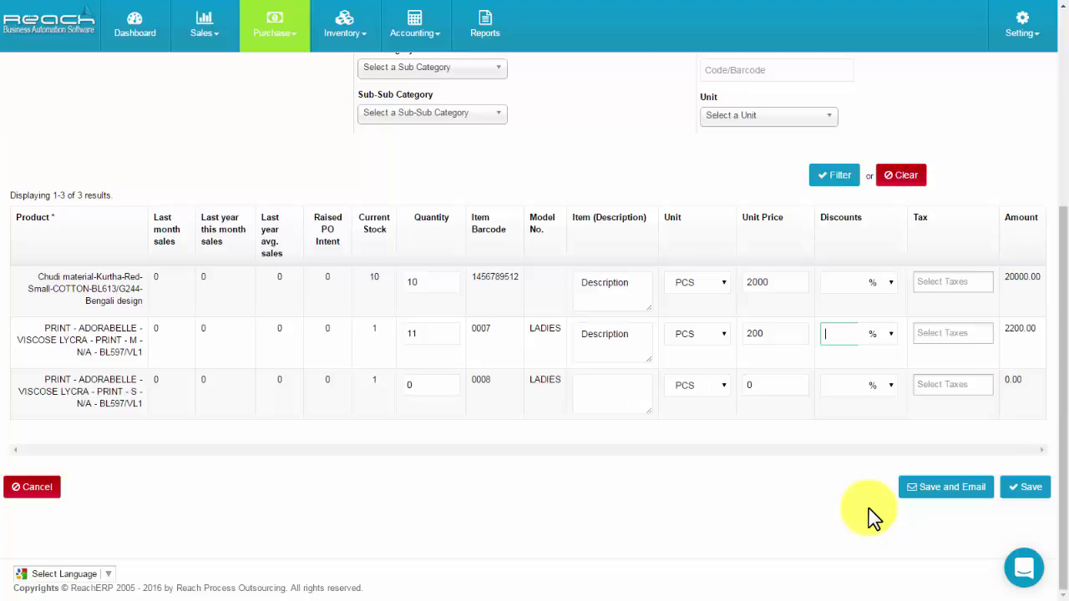
{"action": "left_click", "coordinate": [1024, 491]}
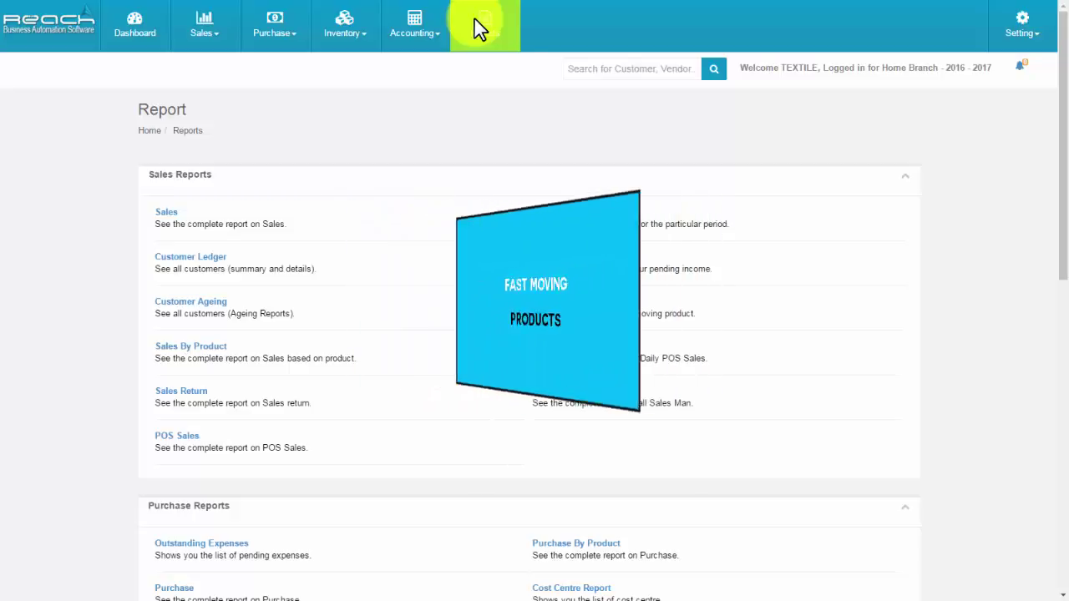
Run the Fast Moving Products report for 01/12/2016 to 31/12/2016 with Fast Moving selected.
{"action": "left_click", "coordinate": [566, 313]}
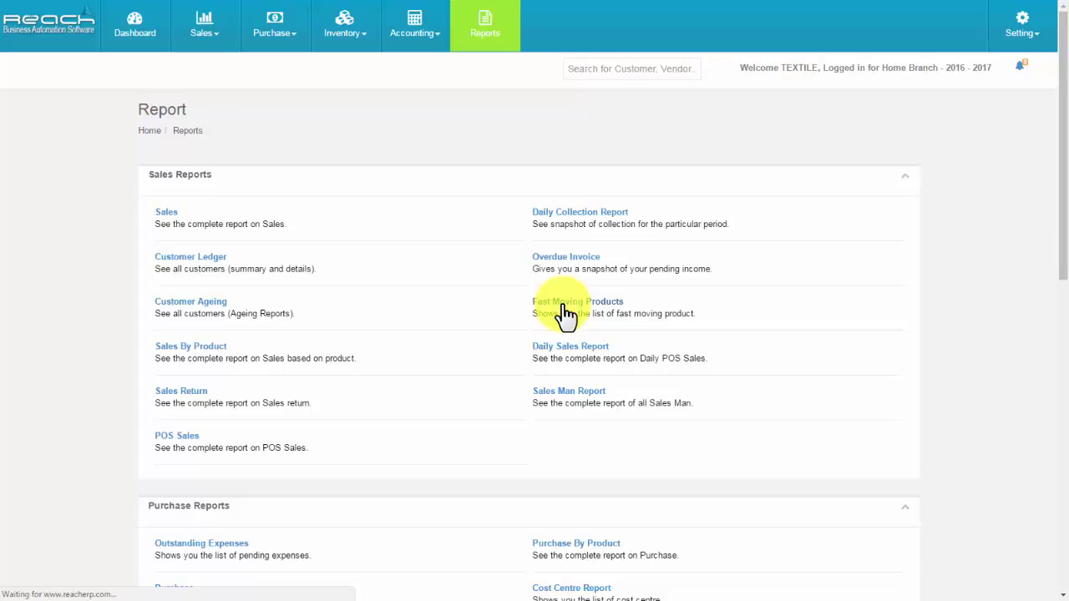
{"action": "left_click", "coordinate": [191, 179]}
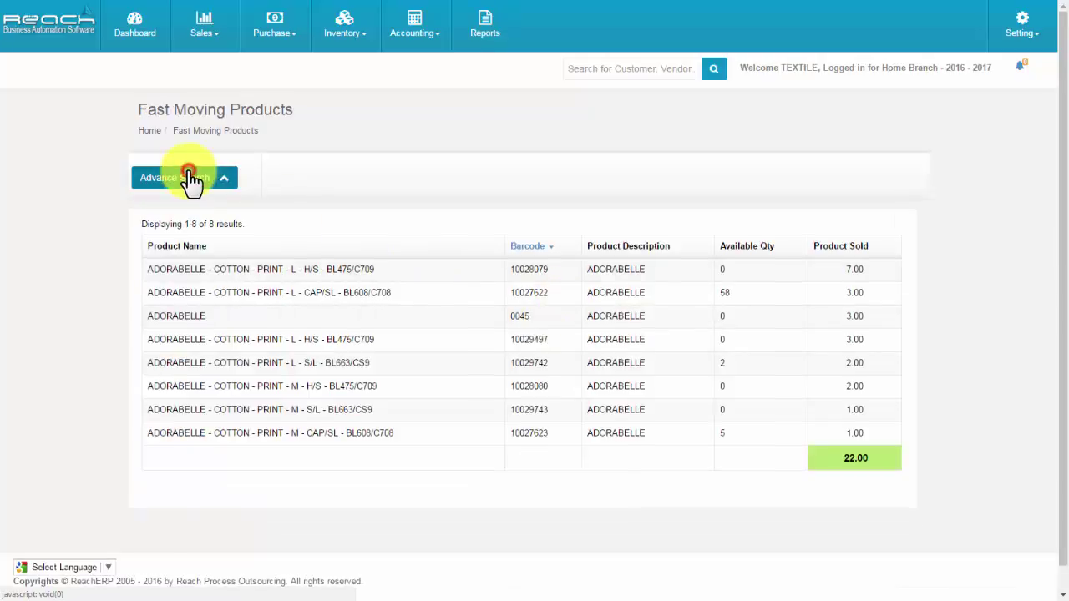
{"action": "left_click", "coordinate": [195, 221]}
{"action": "left_click", "coordinate": [295, 220]}
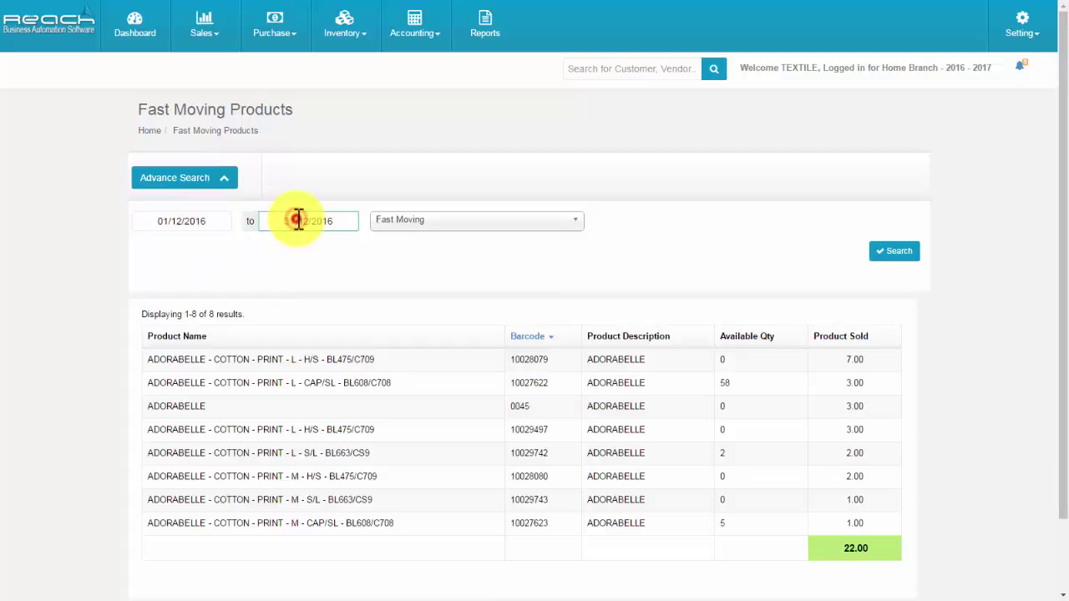
{"action": "left_click", "coordinate": [393, 223]}
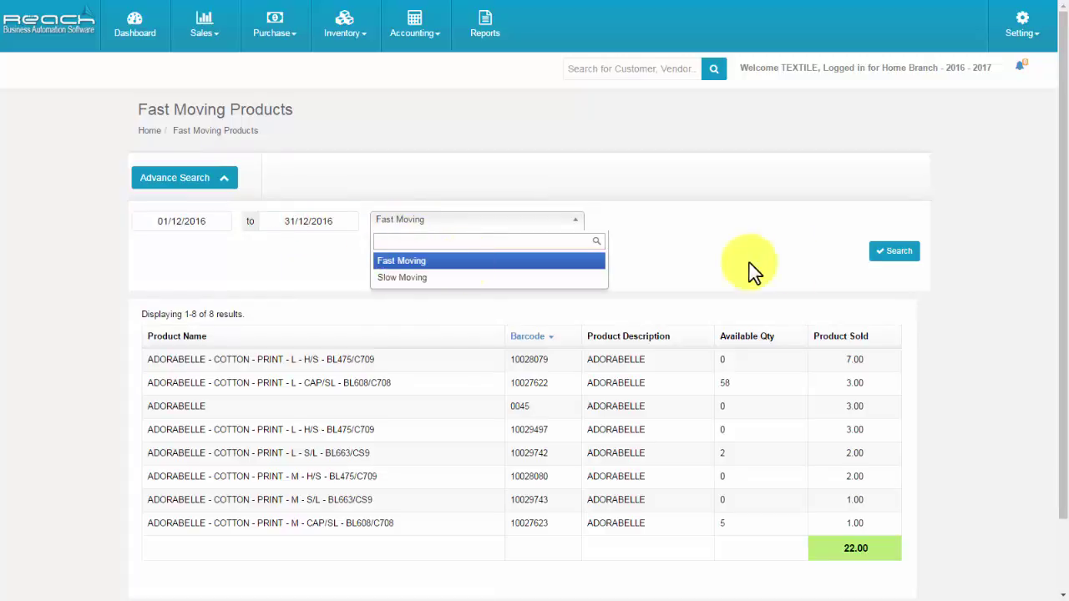
{"action": "left_click", "coordinate": [894, 255]}
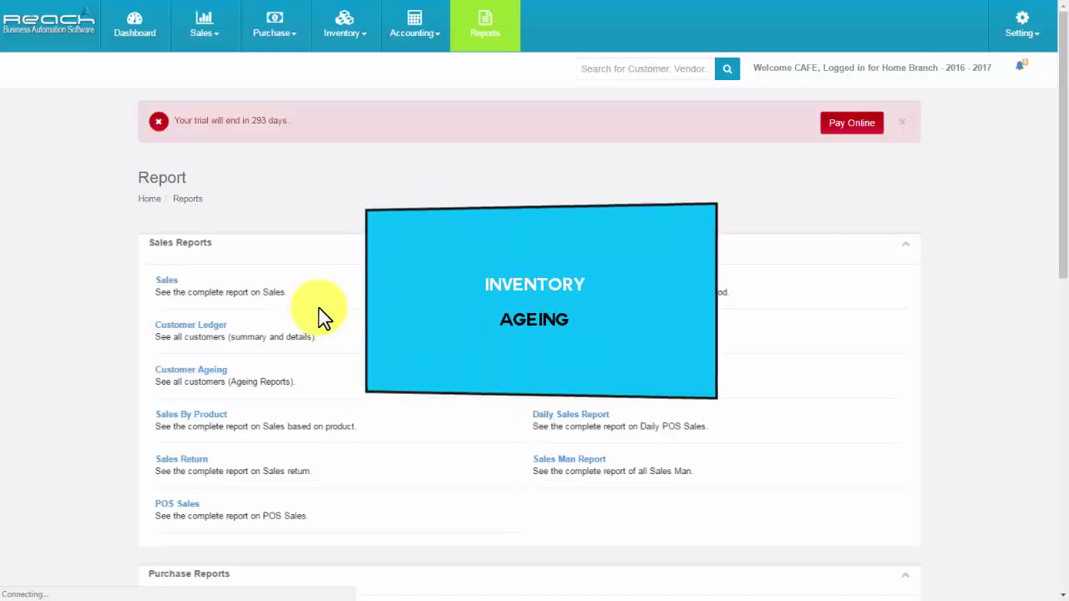
Open Ageing Stock Reports under Inventory Reports for the stock ageing analysis.
{"action": "scroll", "coordinate": [370, 345], "scroll_direction": "down", "scroll_amount": 5}
{"action": "left_click", "coordinate": [192, 459]}
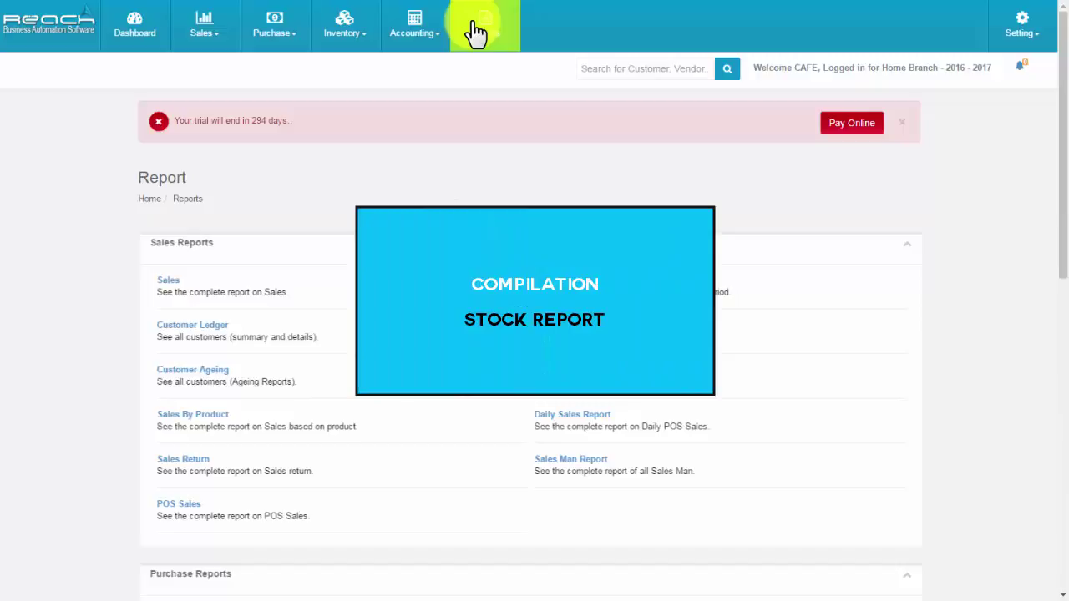
Open Compilation Stock Reports under Inventory Reports and view its Stock Summary table.
{"action": "scroll", "coordinate": [533, 269], "scroll_direction": "down", "scroll_amount": 4}
{"action": "scroll", "coordinate": [533, 269], "scroll_direction": "down", "scroll_amount": 1}
{"action": "left_click", "coordinate": [560, 415]}
{"action": "scroll", "coordinate": [561, 417], "scroll_direction": "down", "scroll_amount": 2}
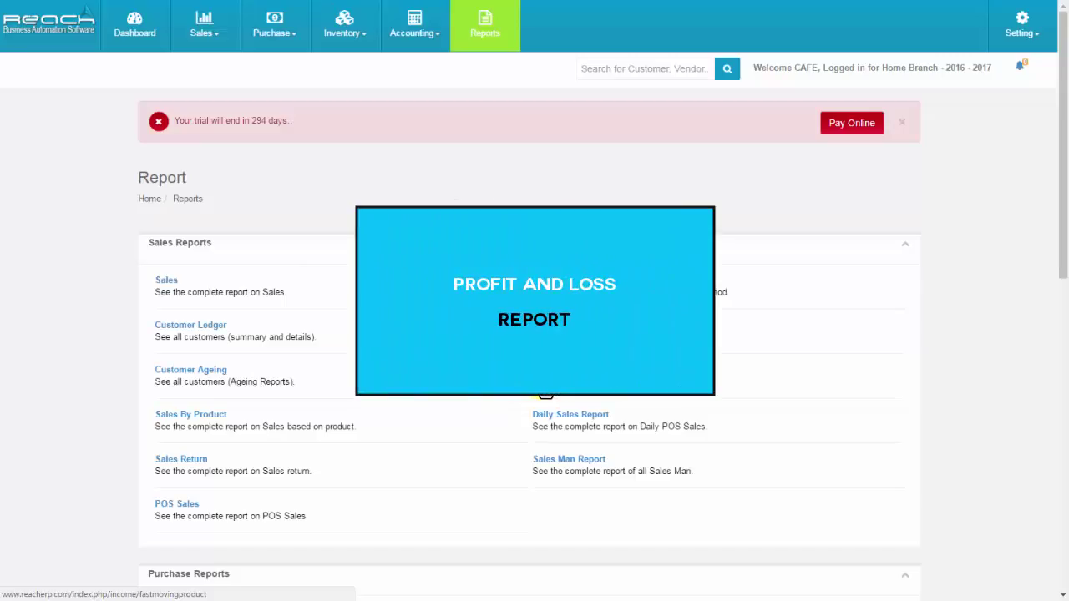
Open the Profit & Loss report and review the 3,402.84 trading income against trading expenses.
{"action": "scroll", "coordinate": [543, 380], "scroll_direction": "down", "scroll_amount": 5}
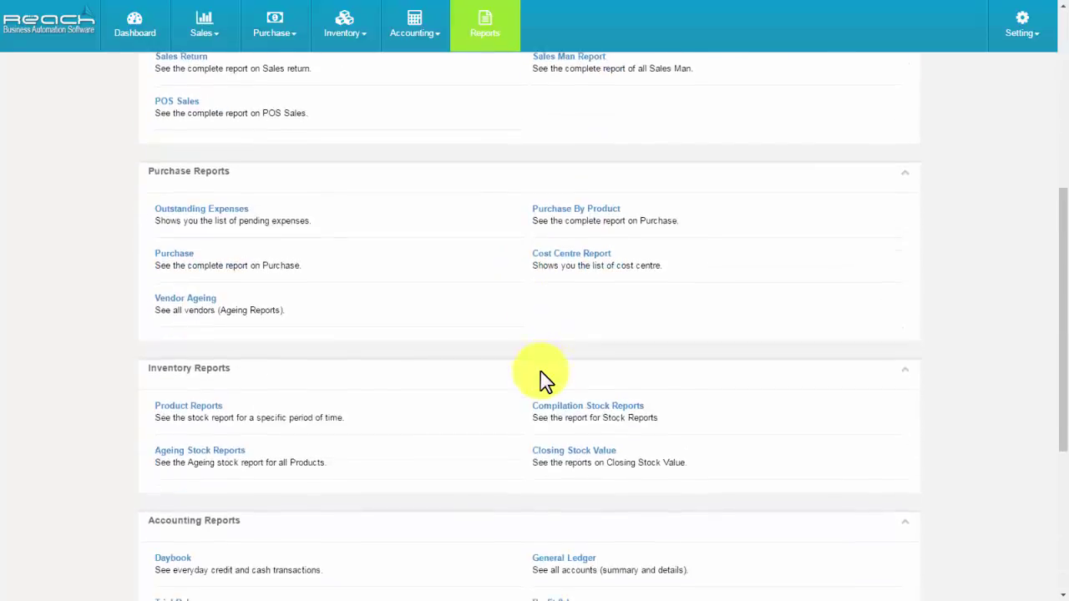
{"action": "scroll", "coordinate": [541, 371], "scroll_direction": "down", "scroll_amount": 2}
{"action": "left_click", "coordinate": [544, 473]}
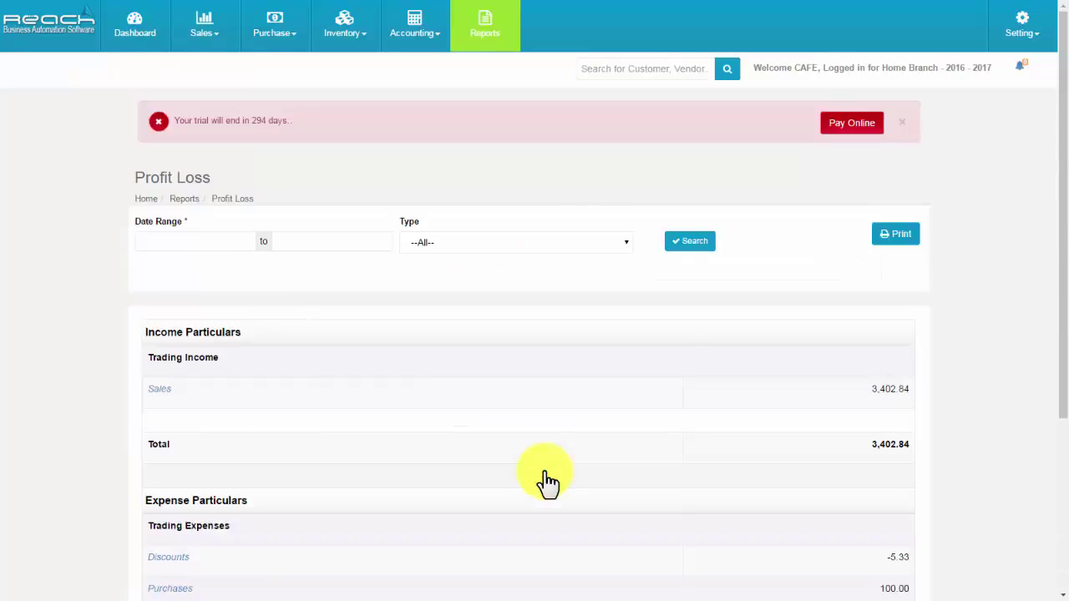
{"action": "scroll", "coordinate": [218, 457], "scroll_direction": "down", "scroll_amount": 1}
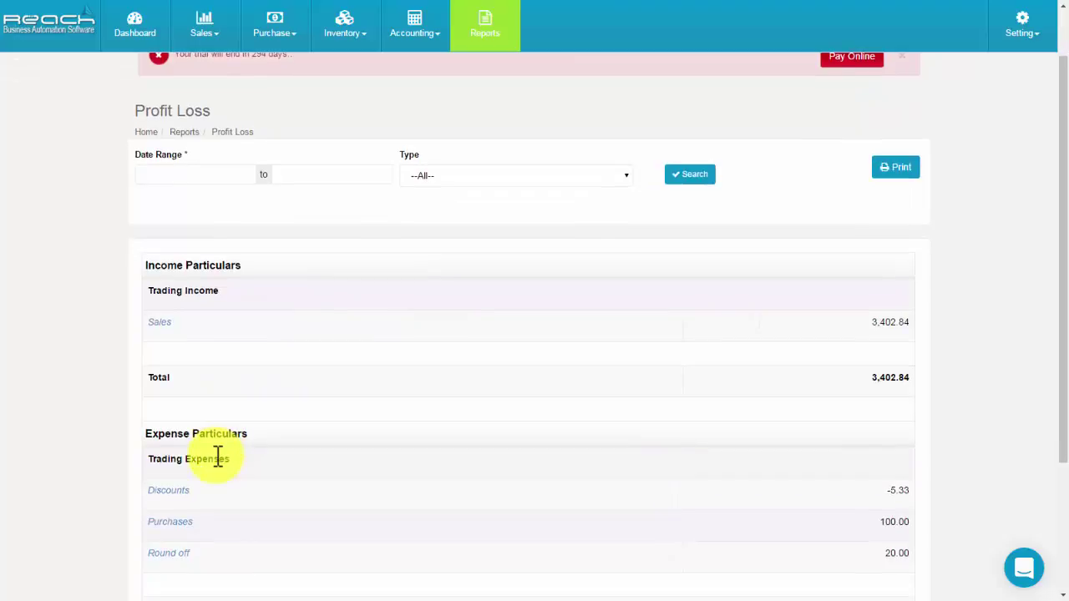
{"action": "scroll", "coordinate": [217, 457], "scroll_direction": "up", "scroll_amount": 1}
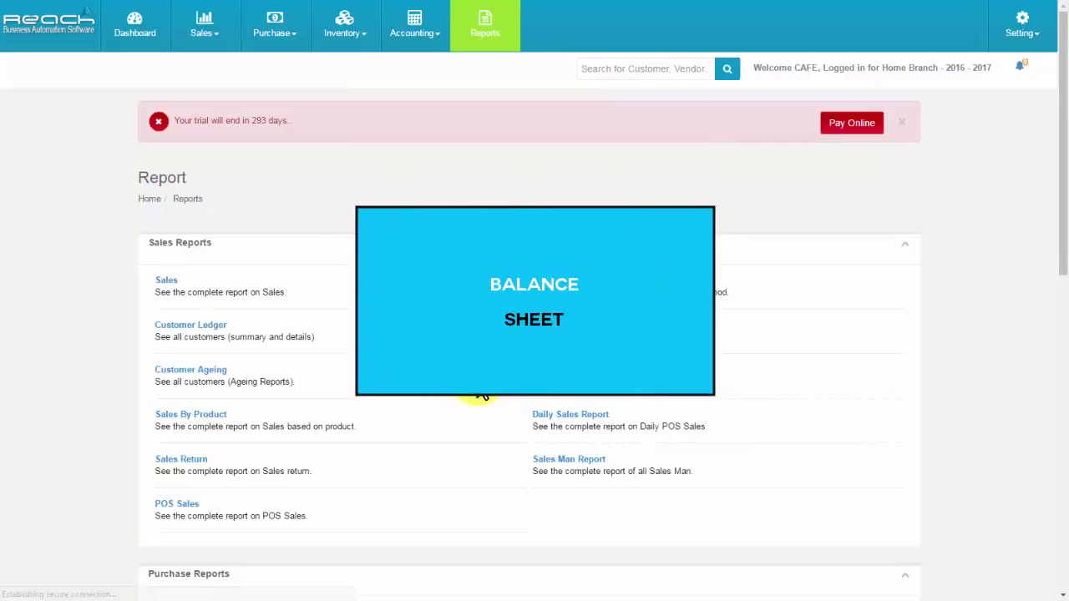
Print the 28 Oct 2016 Balance Sheet showing sources 4,485.31 and applications 4,475.04.
{"action": "scroll", "coordinate": [477, 387], "scroll_direction": "down", "scroll_amount": 7}
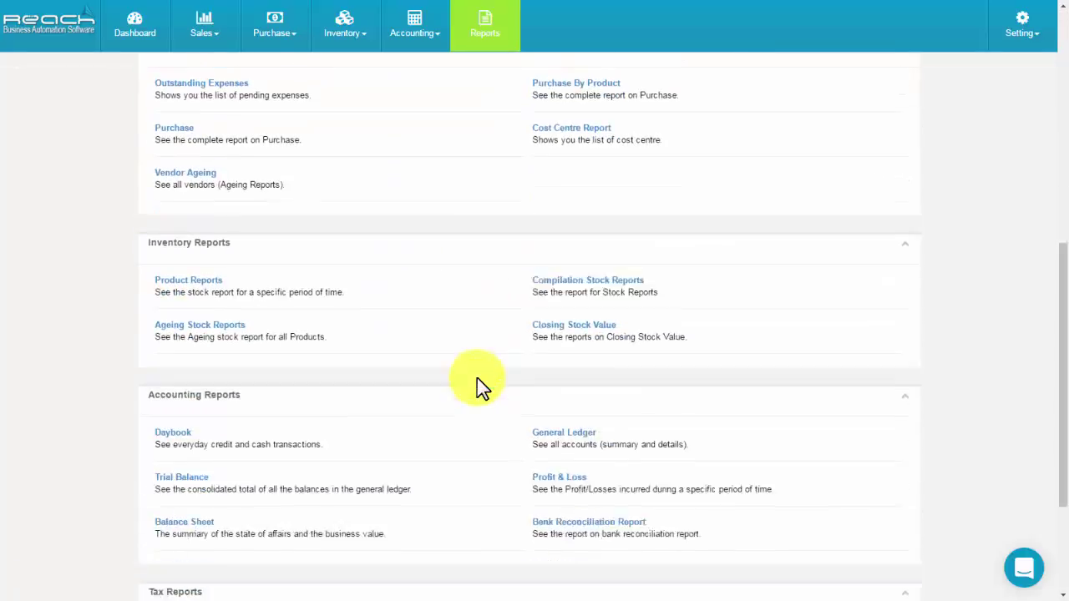
{"action": "left_click", "coordinate": [176, 449]}
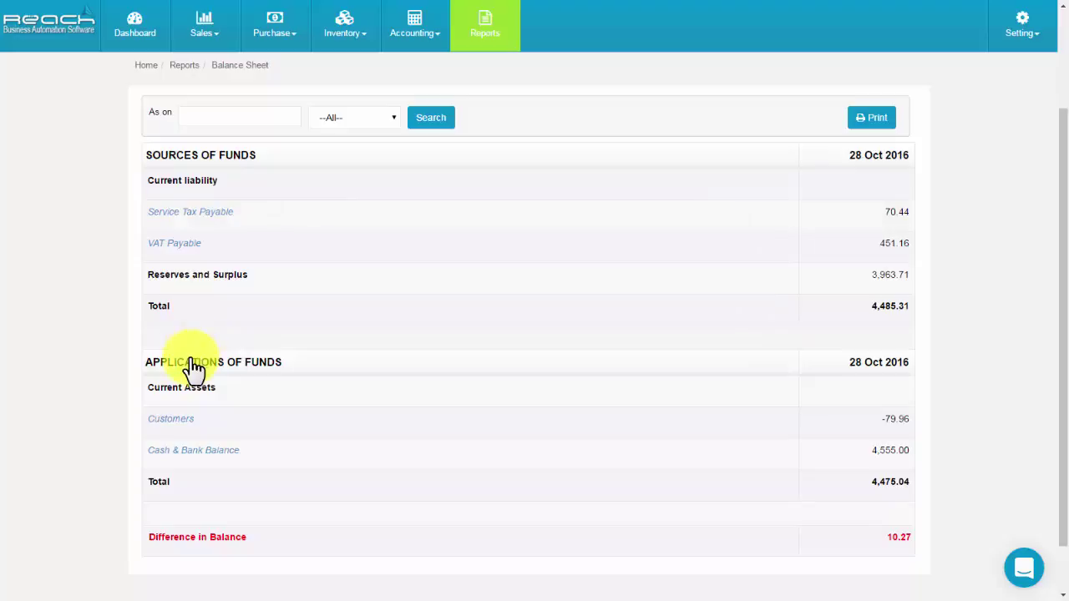
{"action": "left_click", "coordinate": [869, 122]}
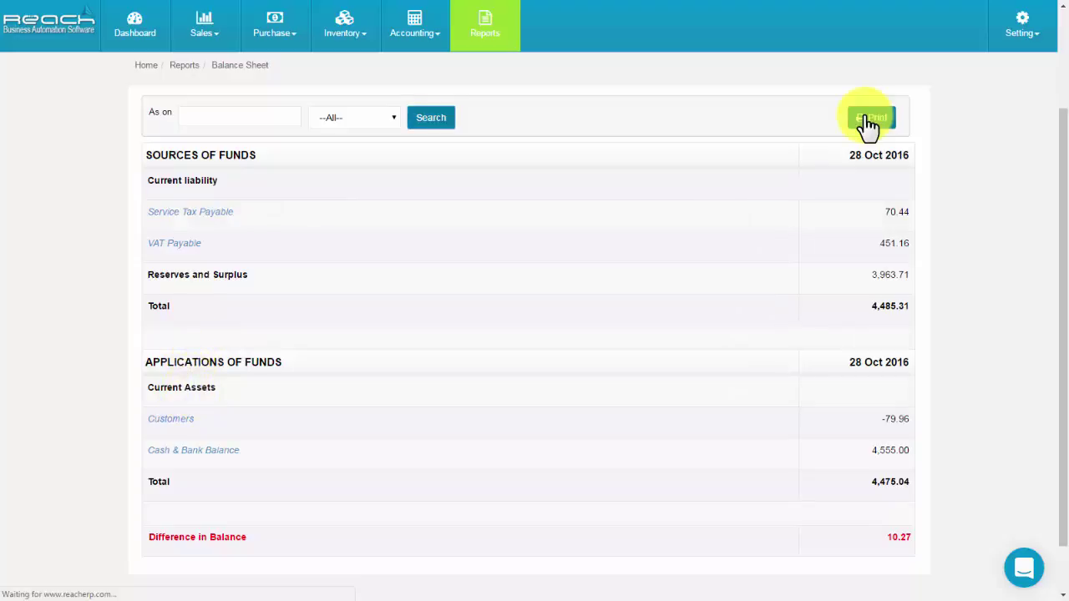